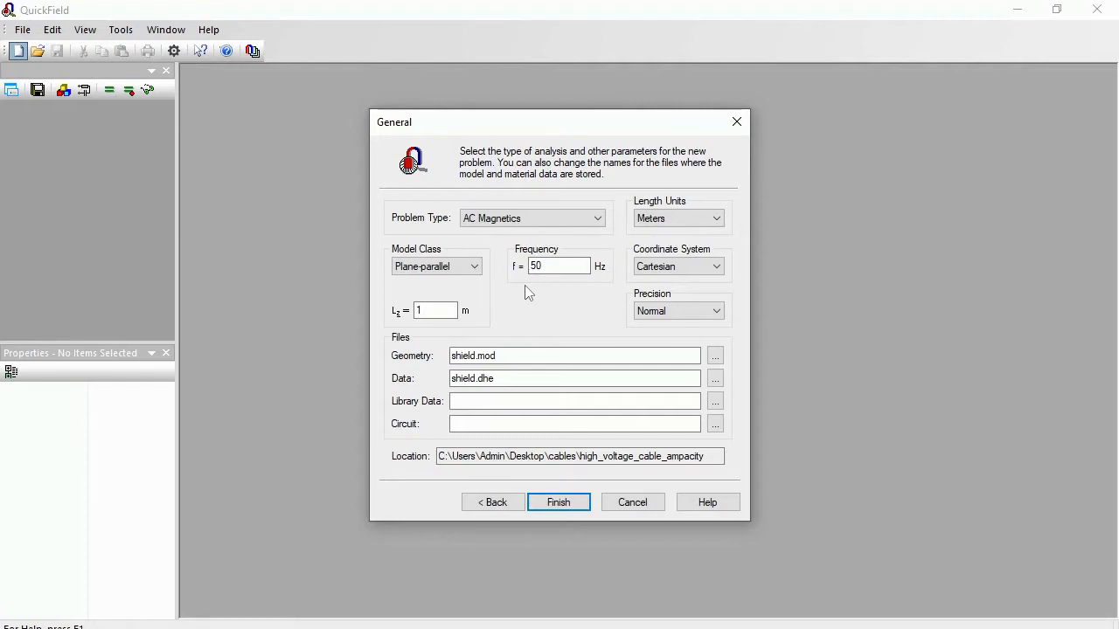
Create the AC magnetics problem with an axisymmetric model class and millimetre length units, and open its shield.mod geometry.
left_click(462, 269)
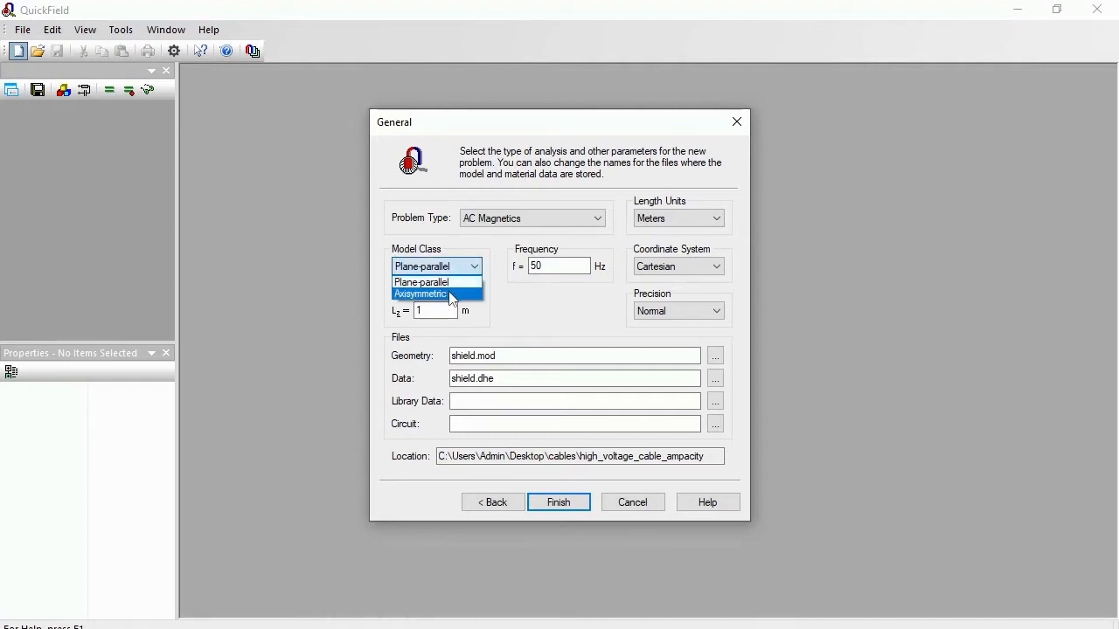
left_click(451, 296)
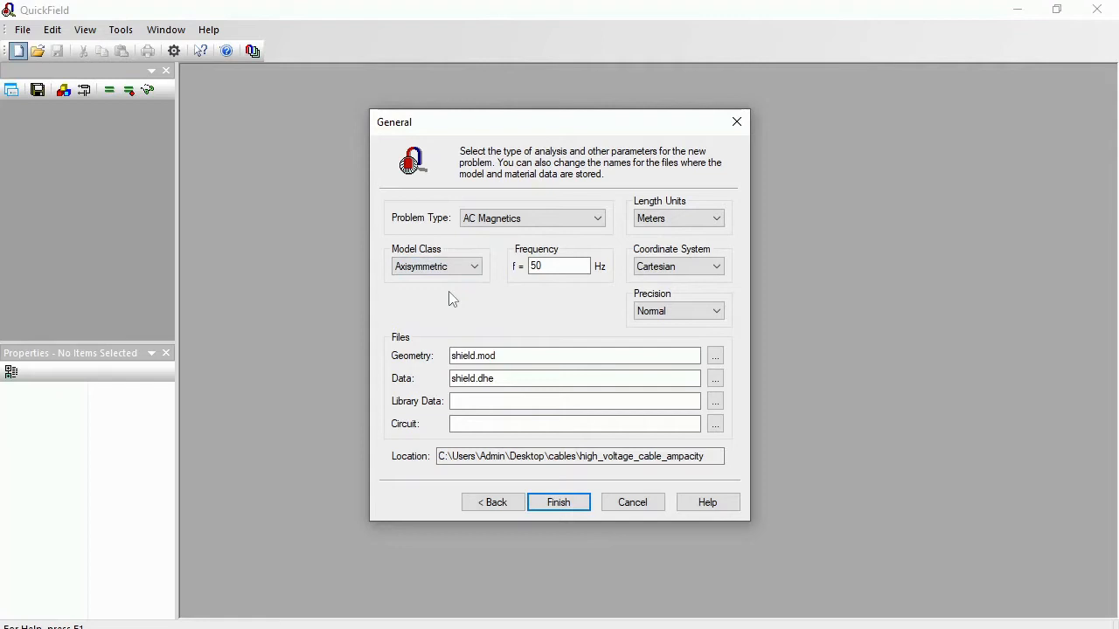
left_click(670, 222)
left_click(656, 247)
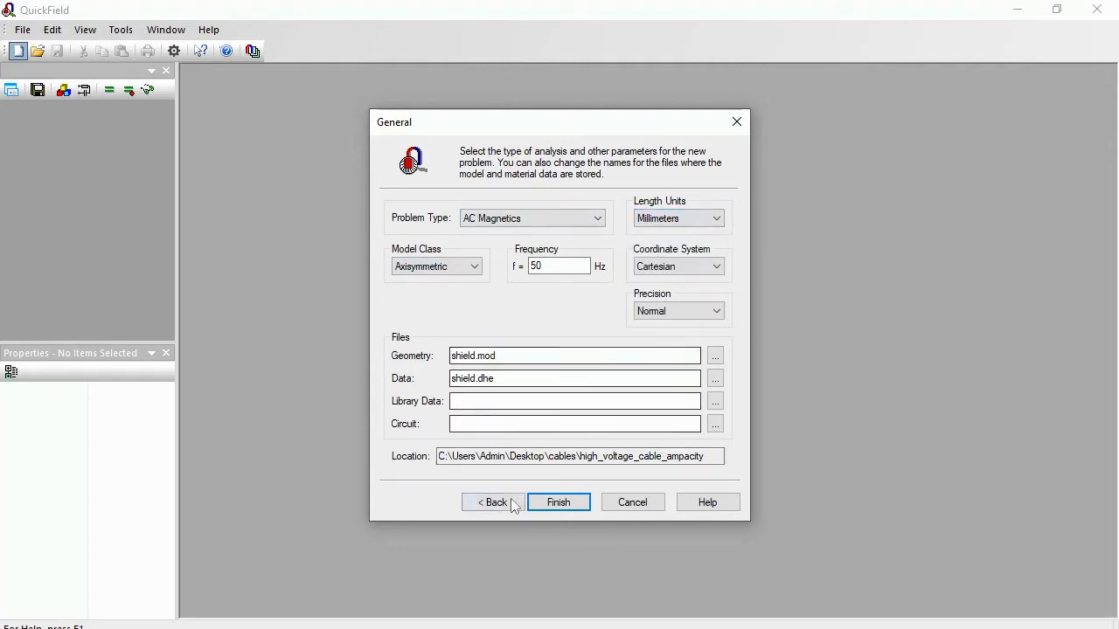
left_click(561, 507)
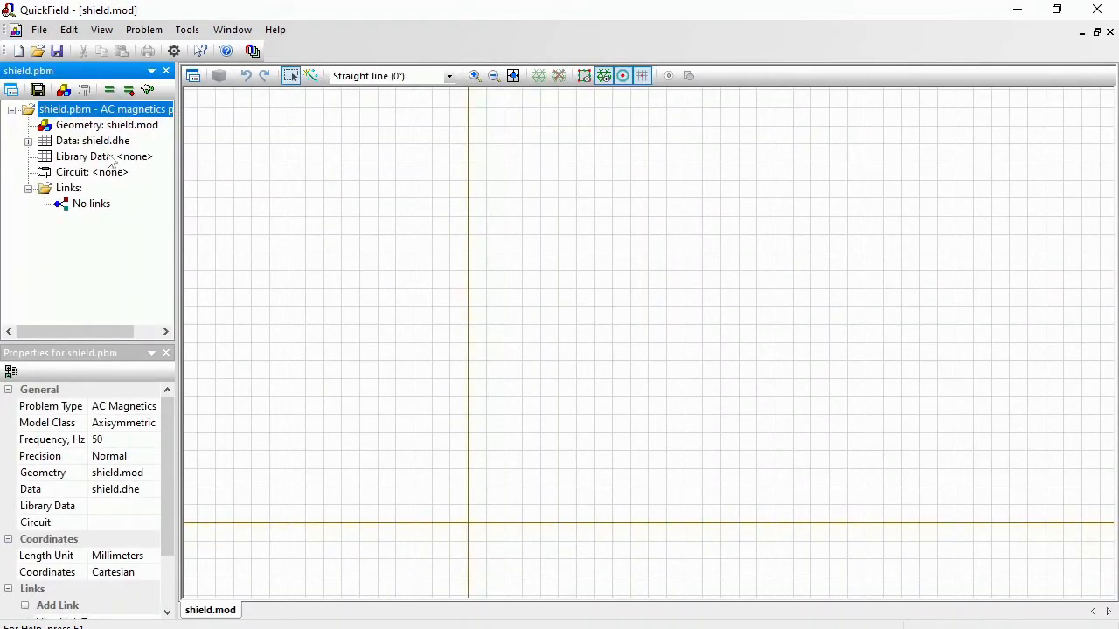
left_click(111, 127)
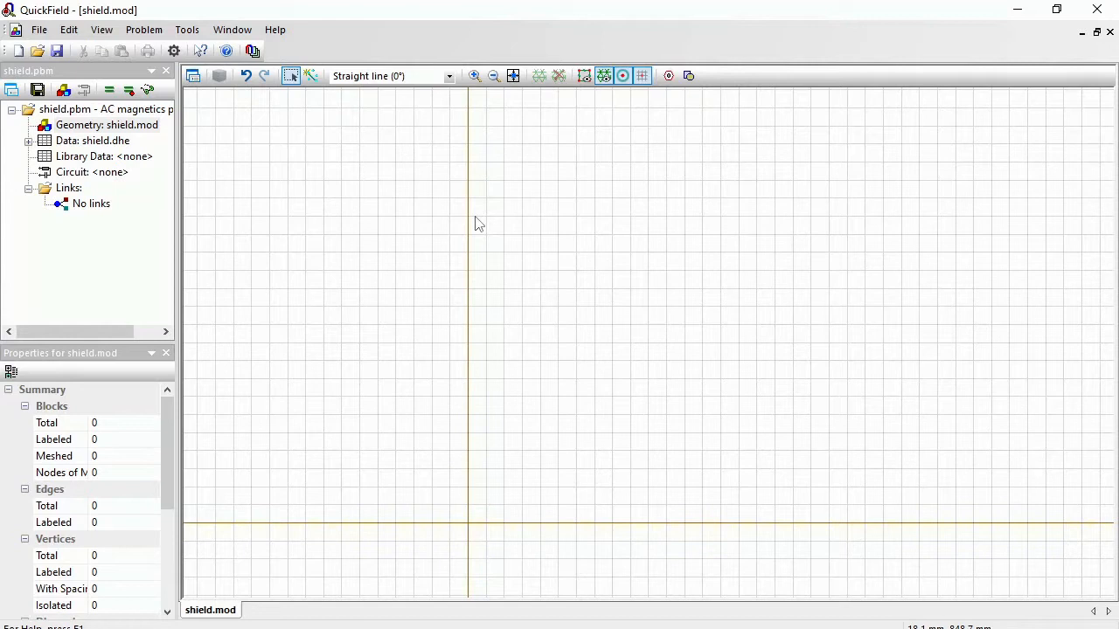
left_click(35, 30)
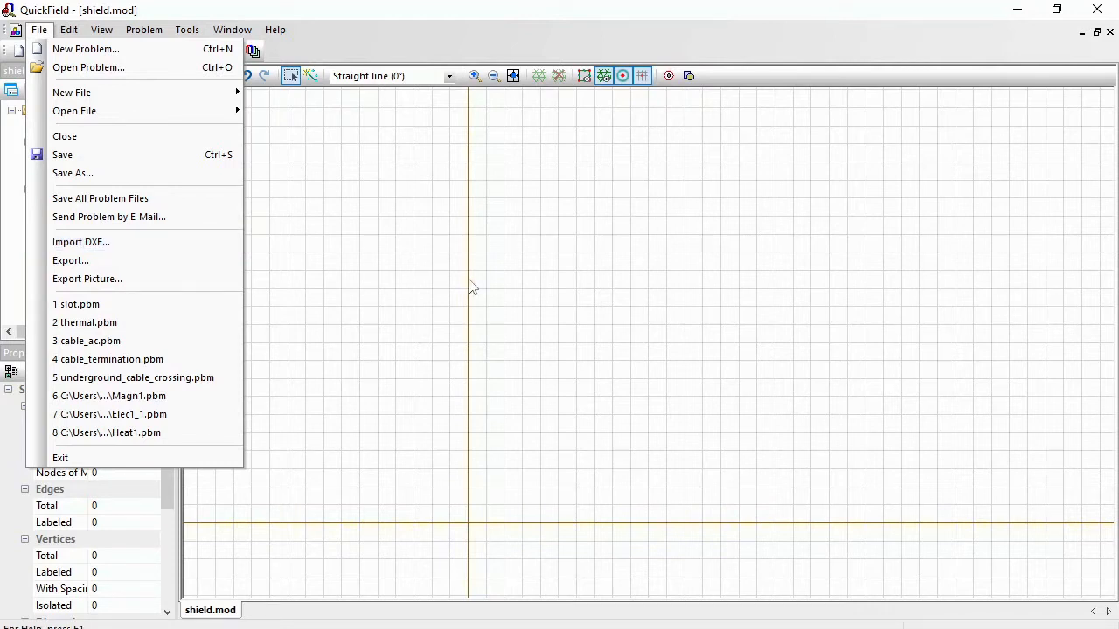
key("Escape")
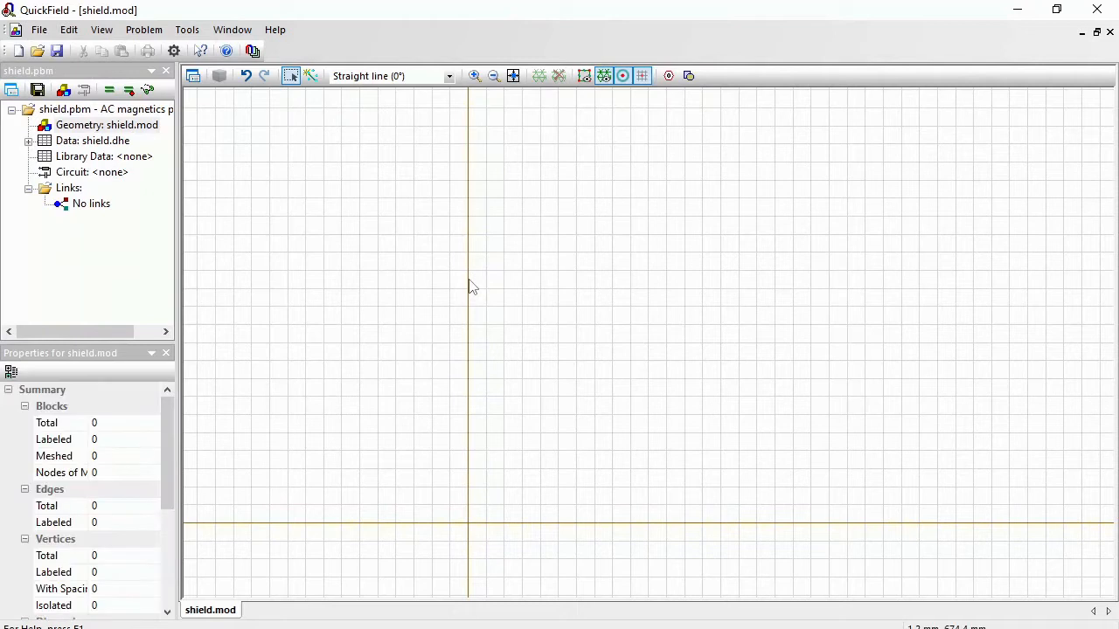
Insert a rectangle 31.5 mm wide and 63 mm high, with the midpoint of its left side at the origin (0, 0).
left_click(690, 76)
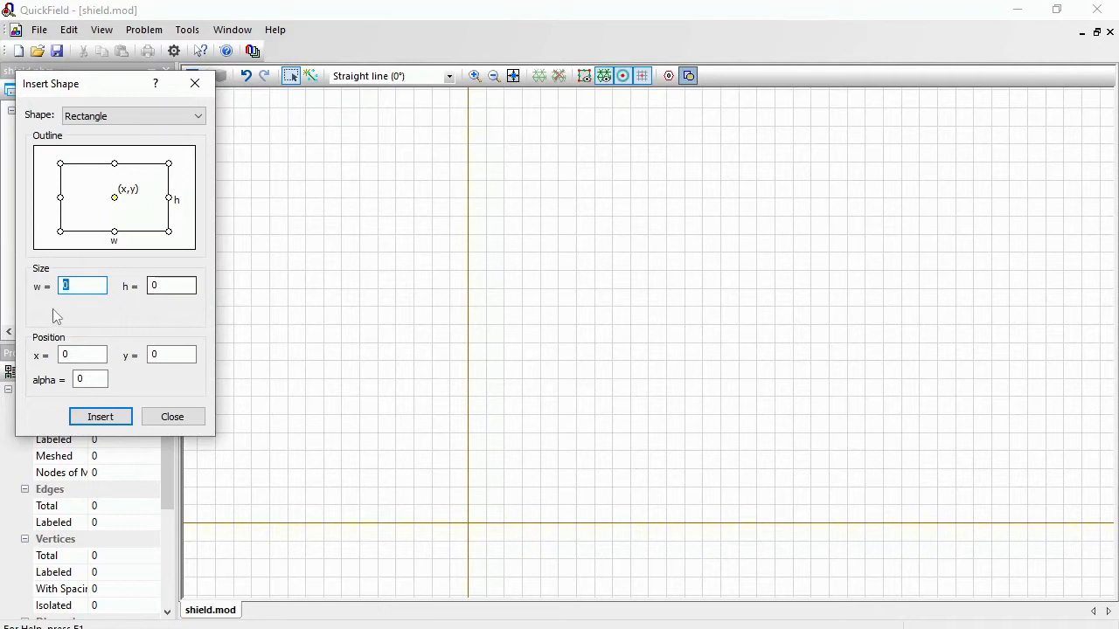
type("31.5")
double_click(151, 291)
type("63")
left_click(61, 198)
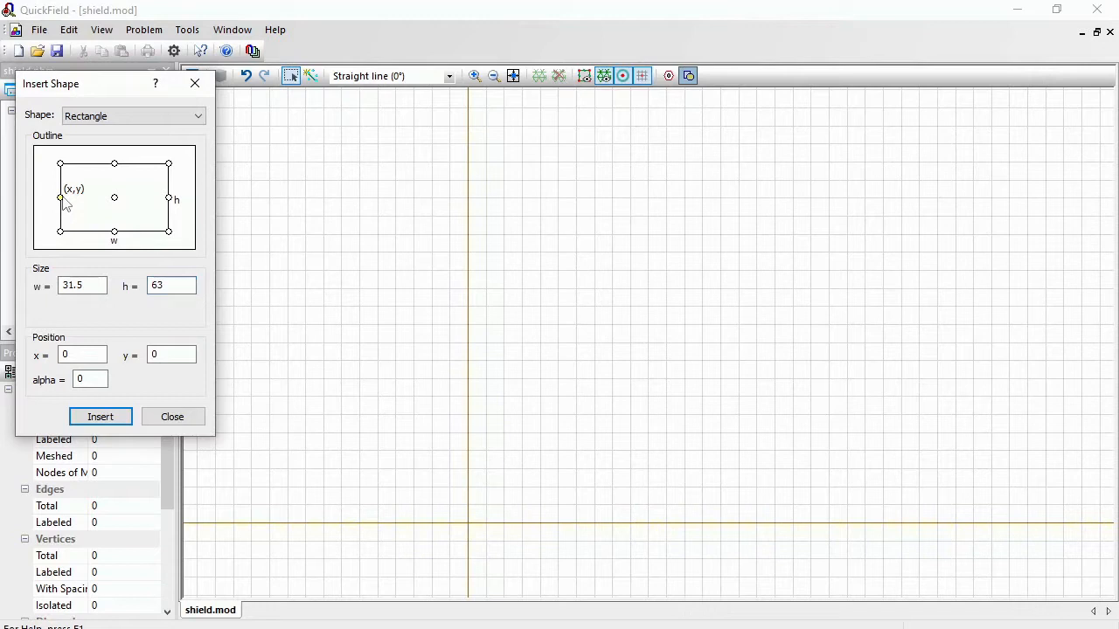
left_click(118, 421)
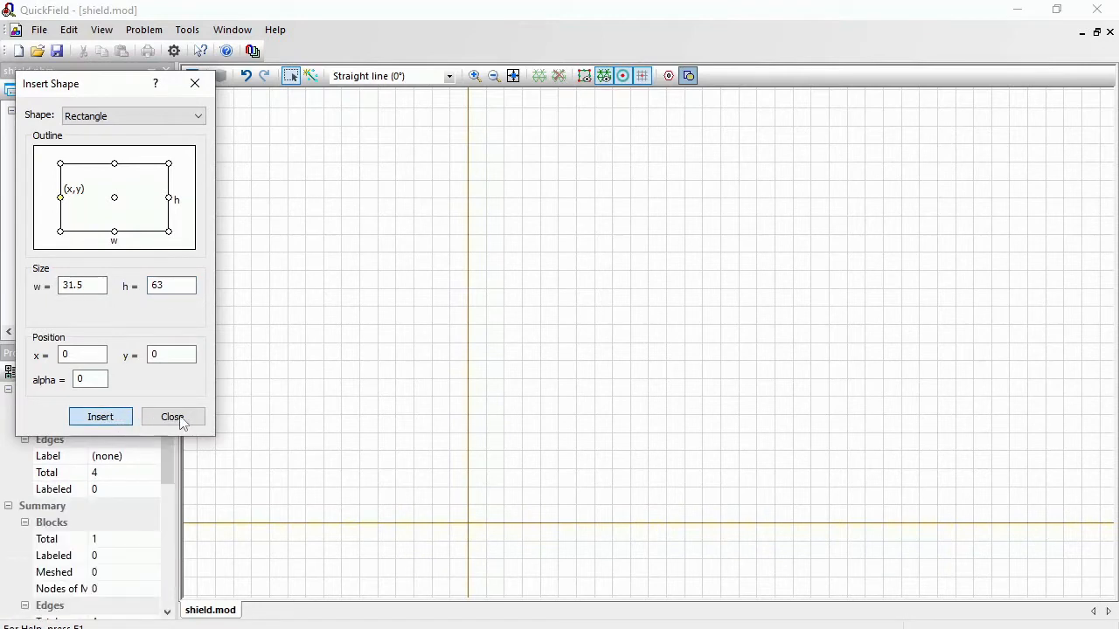
left_click(181, 422)
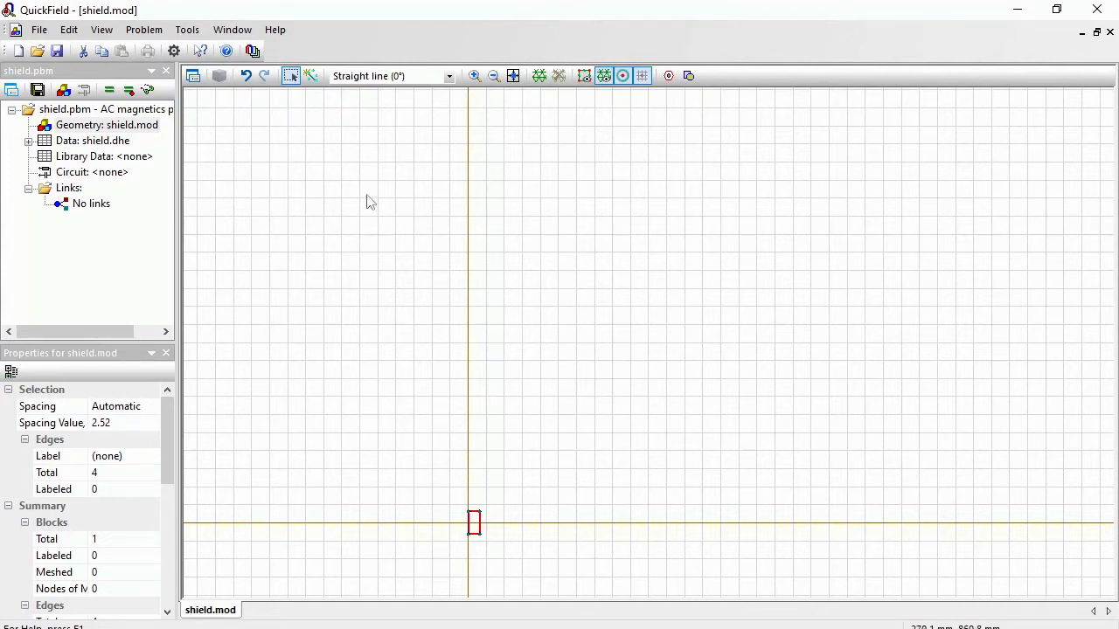
Draw a straight line along the horizontal axis through the rectangle, from x = -350 mm to x = 350 mm.
left_click(311, 76)
left_click(377, 288)
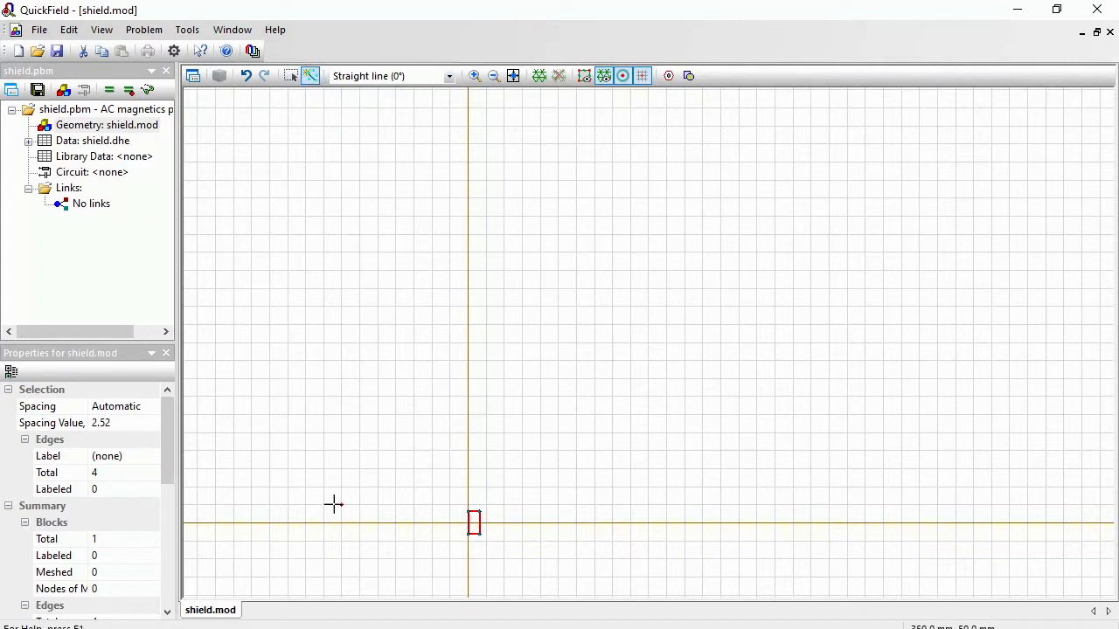
left_click_drag(338, 522, 600, 525)
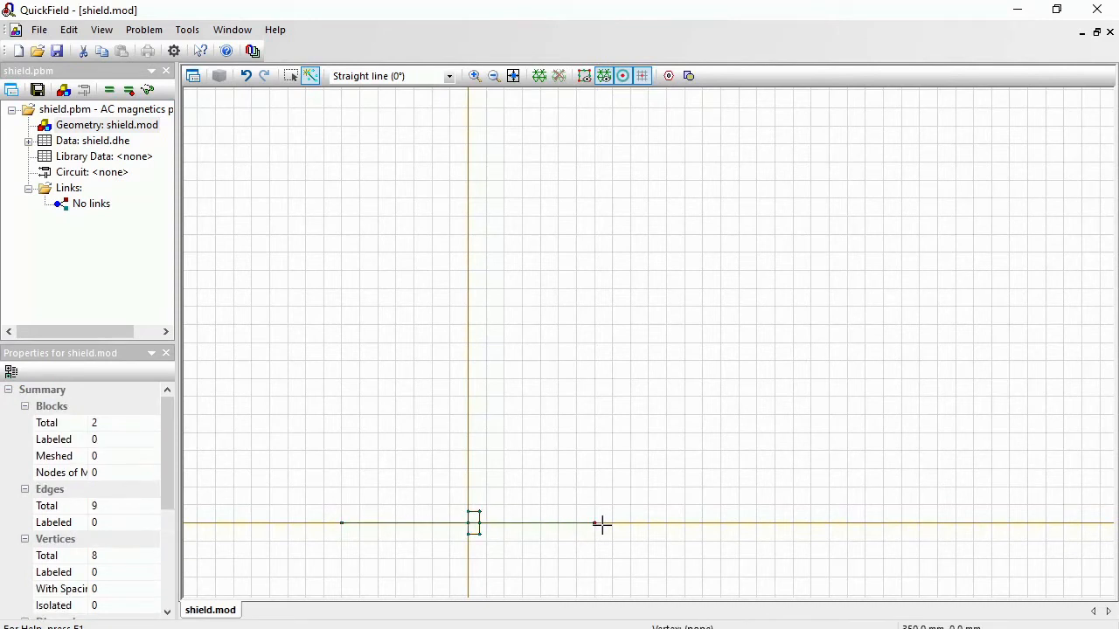
Delete the rectangle's two lower corner vertices, removing the half below the horizontal axis.
left_click(292, 79)
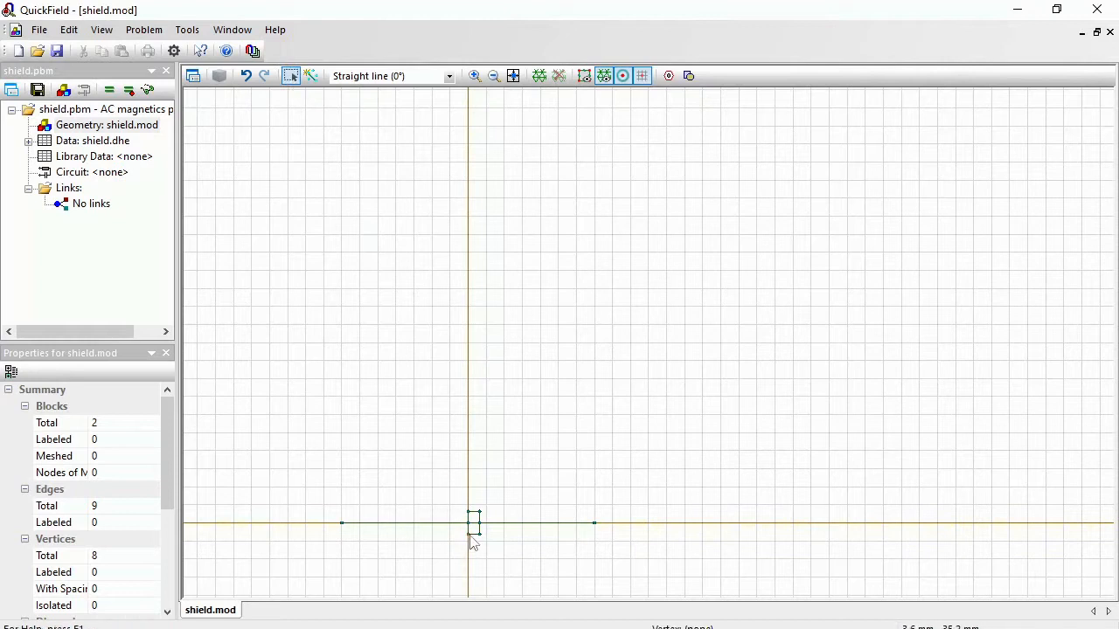
left_click(470, 536)
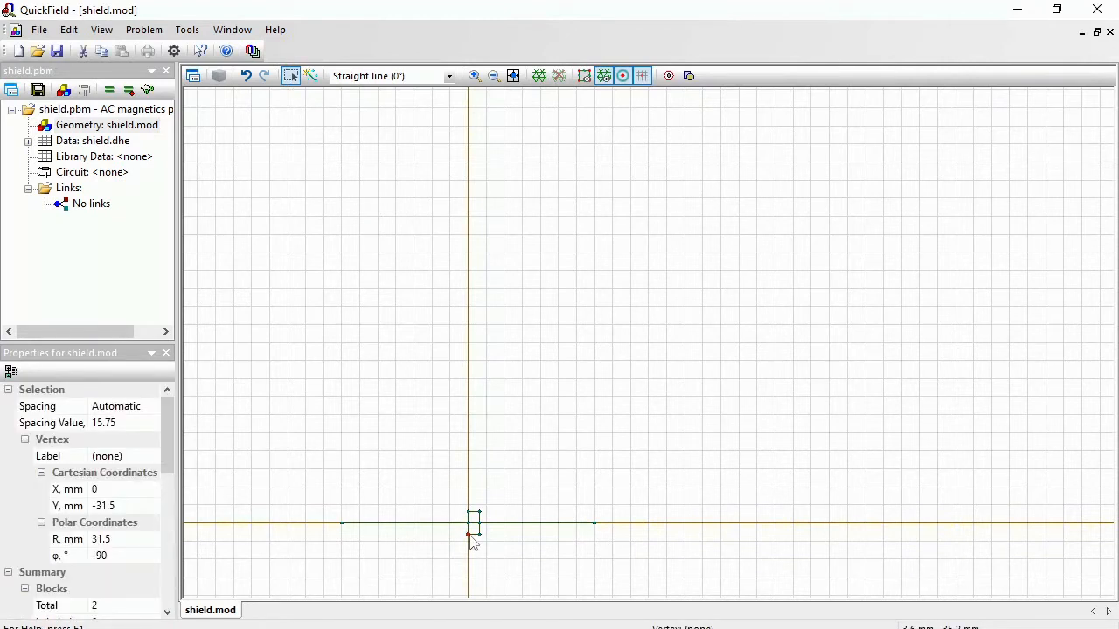
key("Delete")
key("Return")
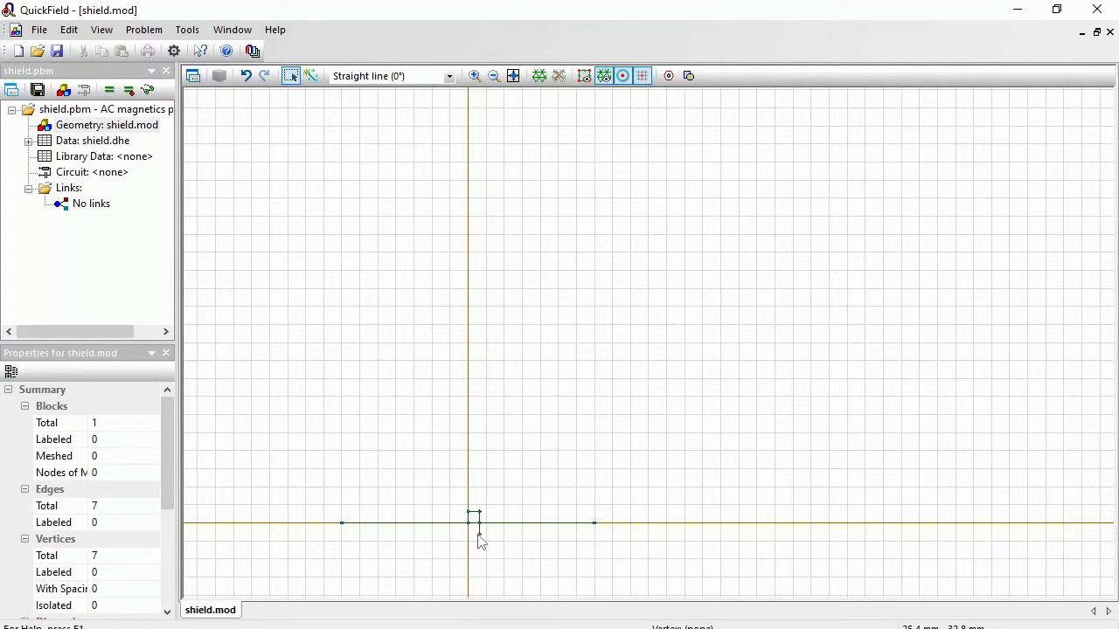
left_click(479, 536)
key("Delete")
key("Return")
Duplicate the remaining rectangle's top edge once by displacement, with a radial offset of -5 mm.
left_click(513, 76)
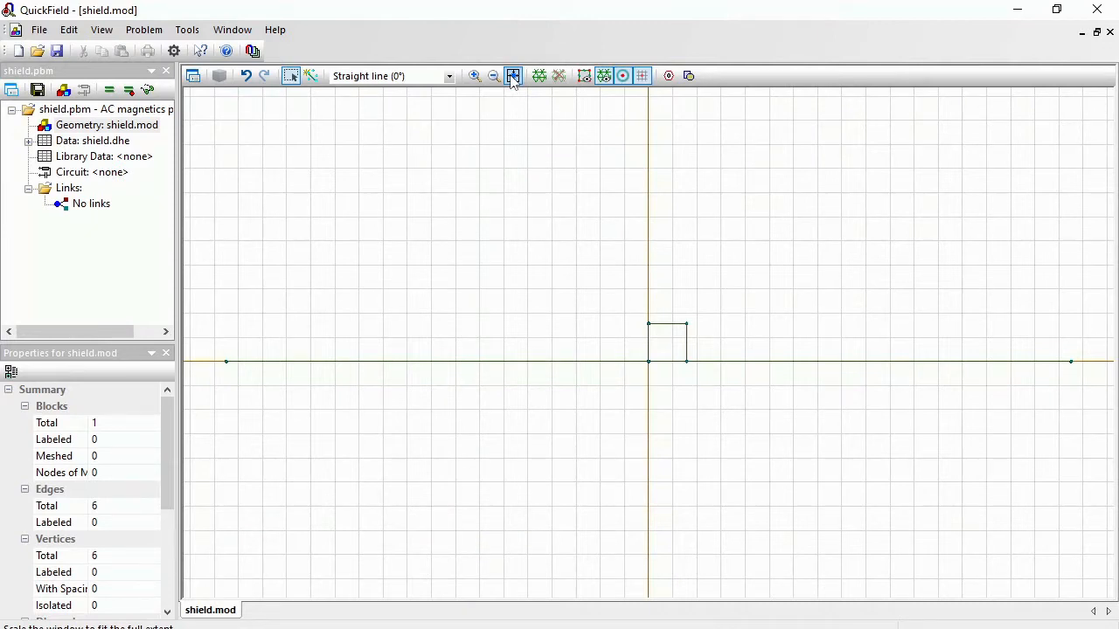
left_click(665, 325)
right_click(664, 328)
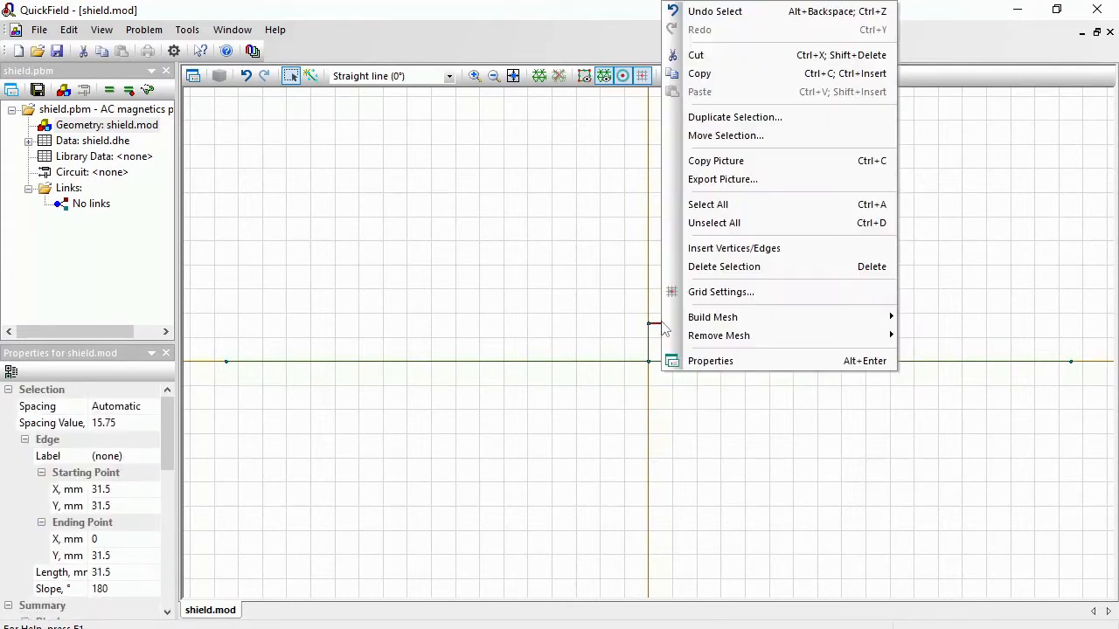
left_click(794, 124)
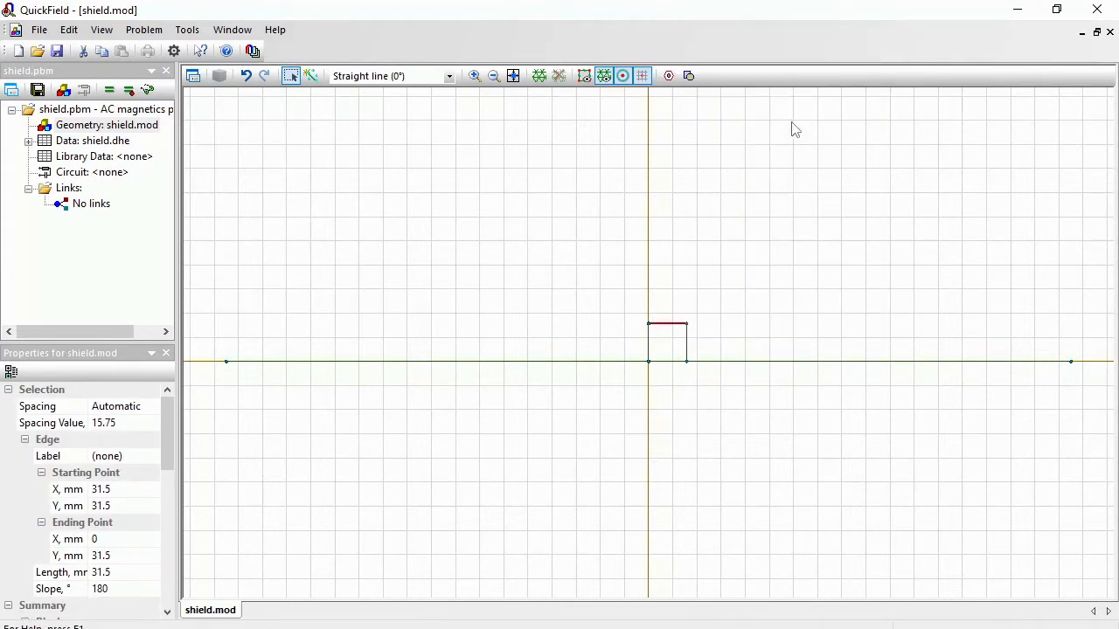
left_click(528, 369)
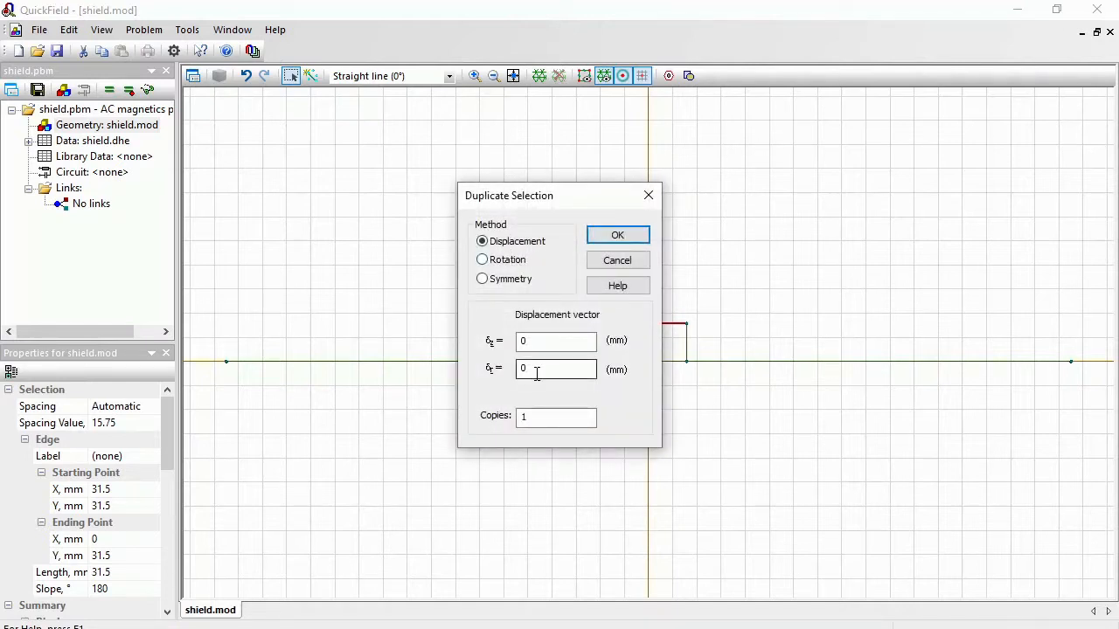
double_click(525, 369)
type("-5")
left_click(593, 242)
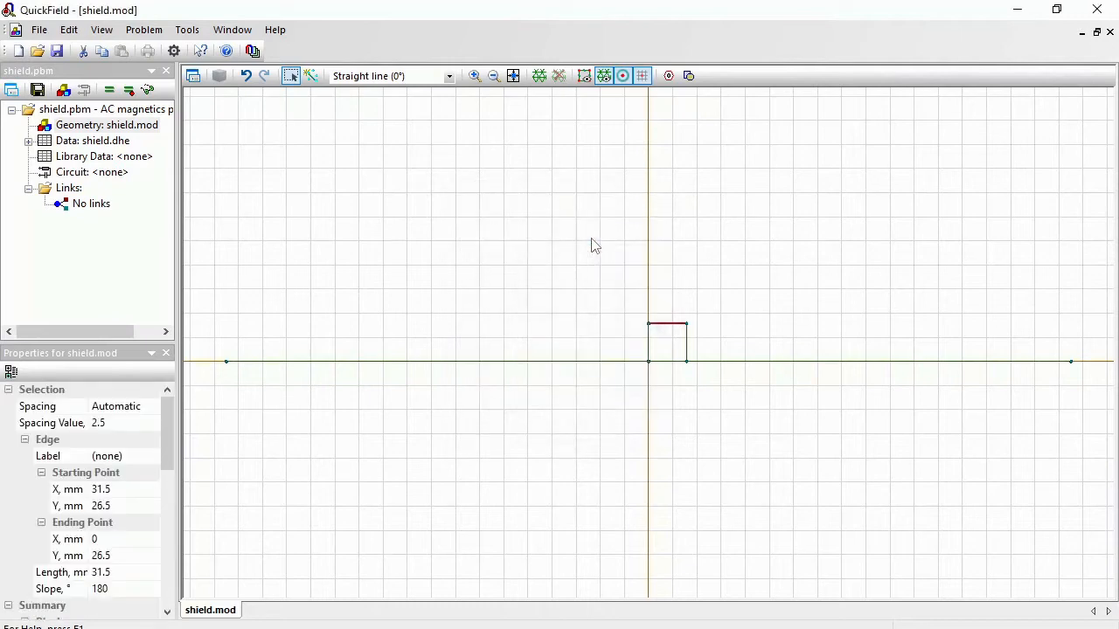
Duplicate the lower segment of the rectangle's right side once, displaced -5 mm axially and 0 mm radially.
left_click(686, 348)
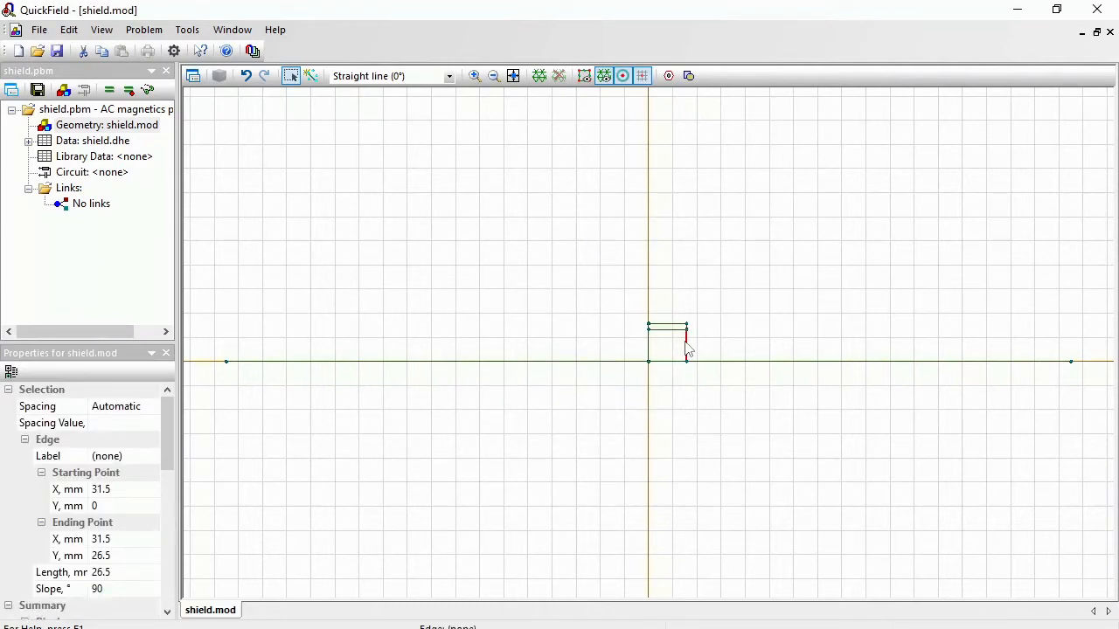
right_click(686, 348)
left_click(774, 119)
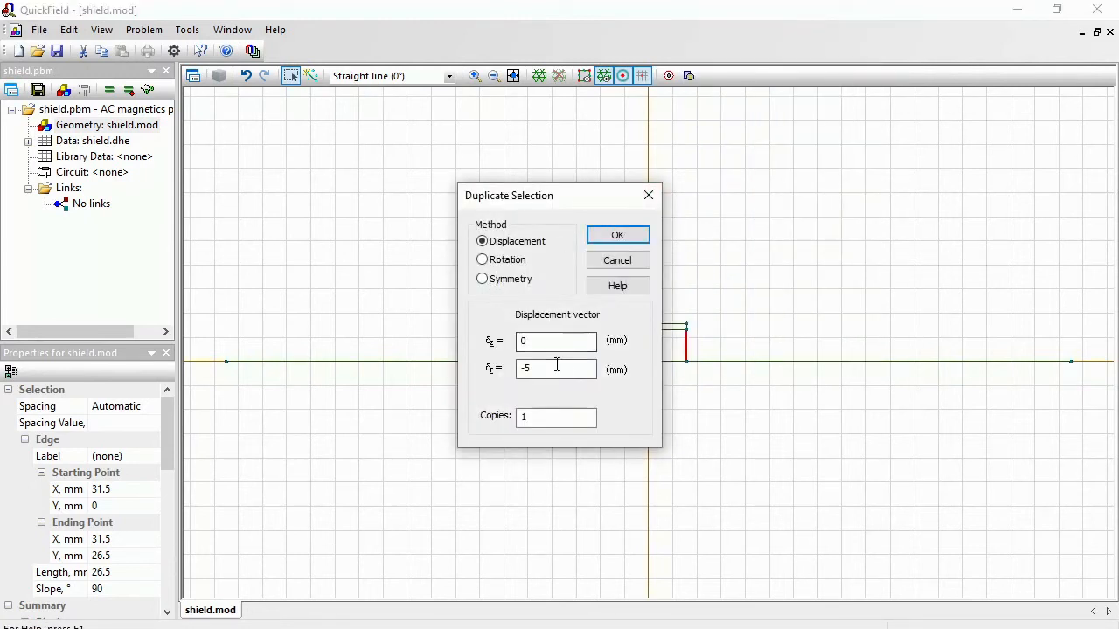
double_click(557, 368)
type("0")
double_click(525, 341)
type("-5")
left_click(609, 241)
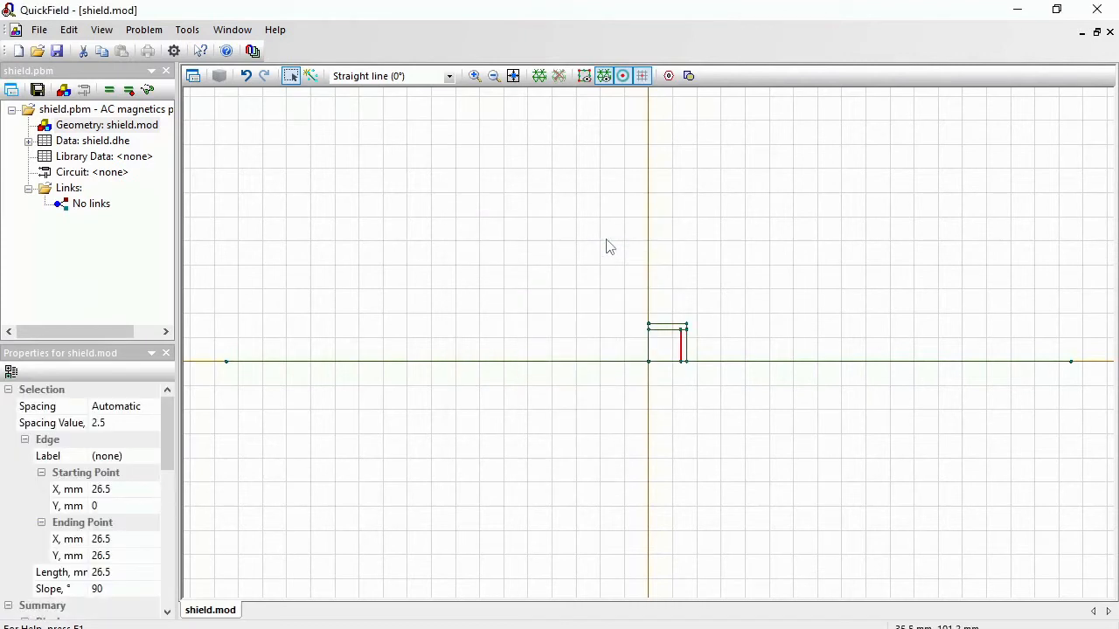
Delete the short edge between the inner corner and the outer right side, along with the leftover vertex on that side.
left_click(475, 75)
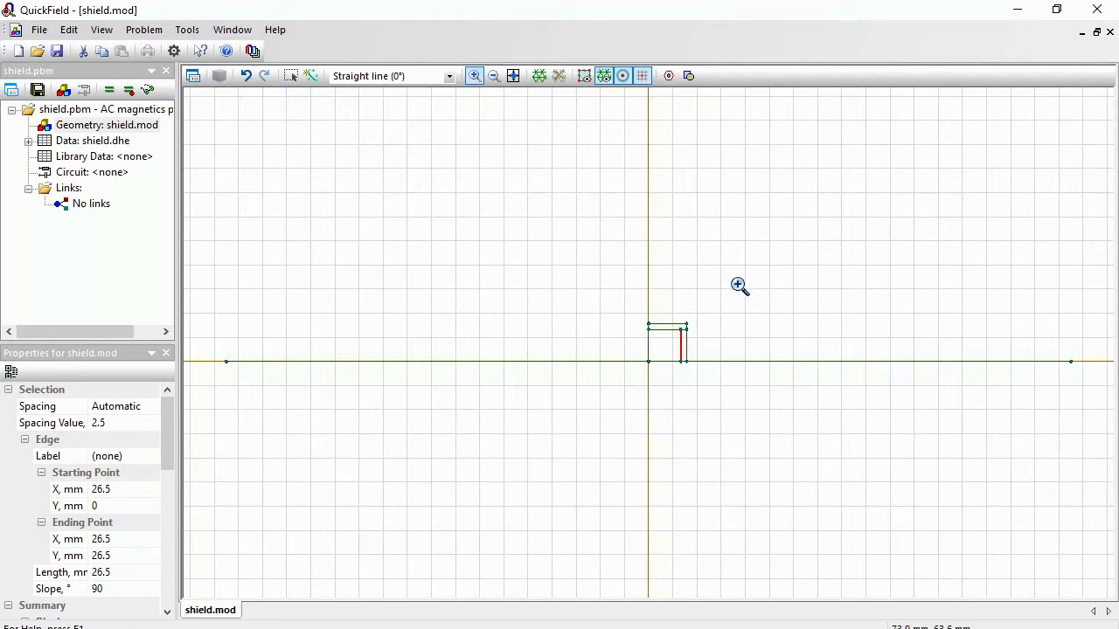
left_click_drag(739, 285, 635, 390)
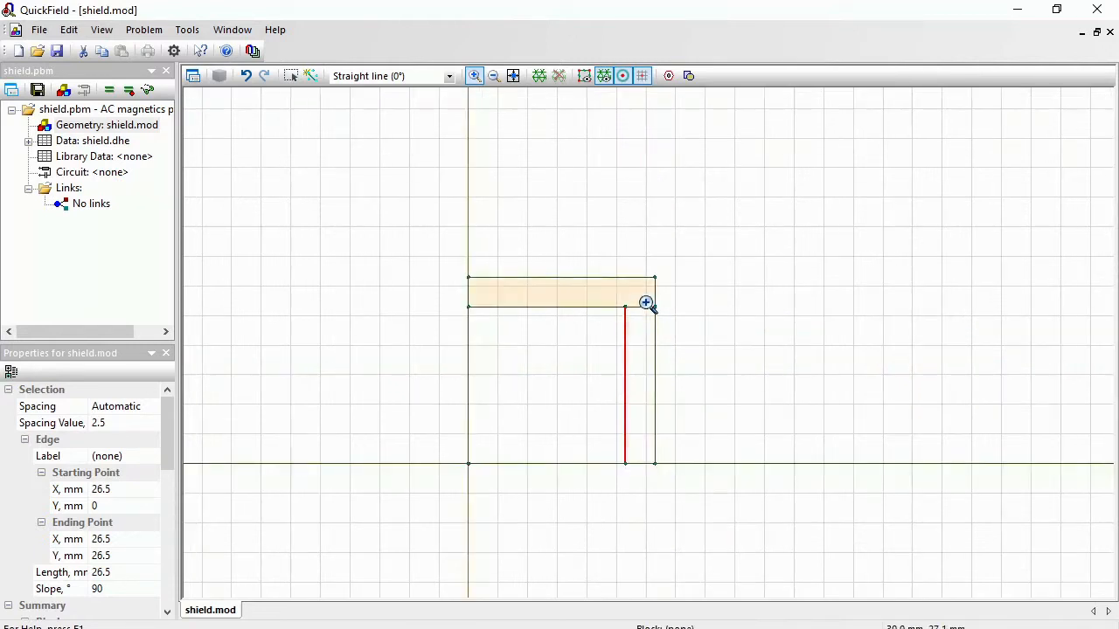
left_click(475, 75)
left_click(639, 308)
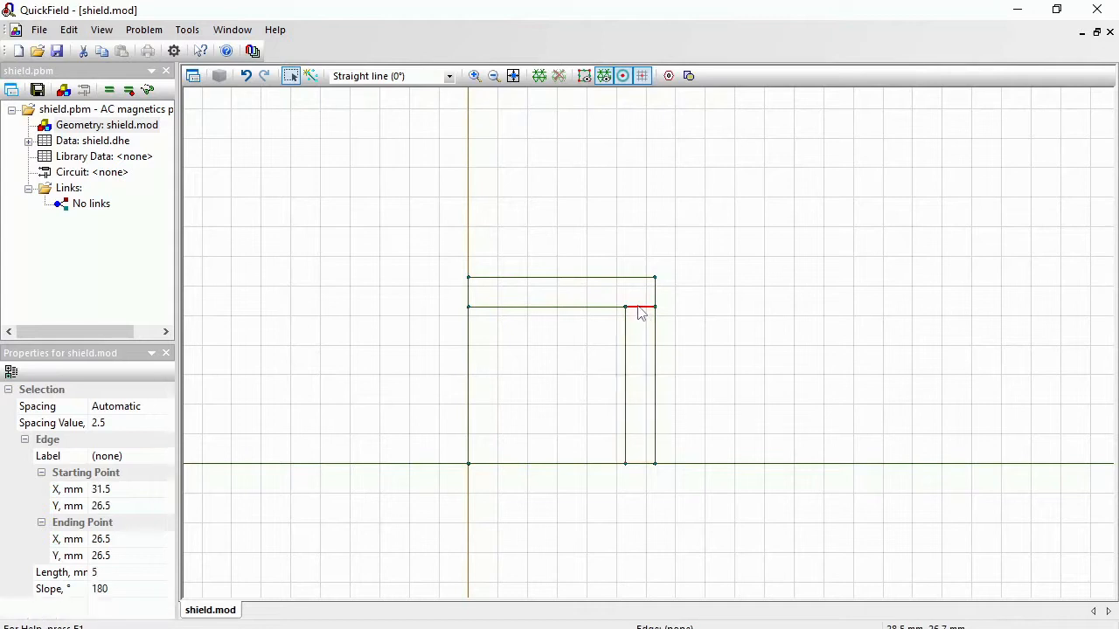
key("Delete")
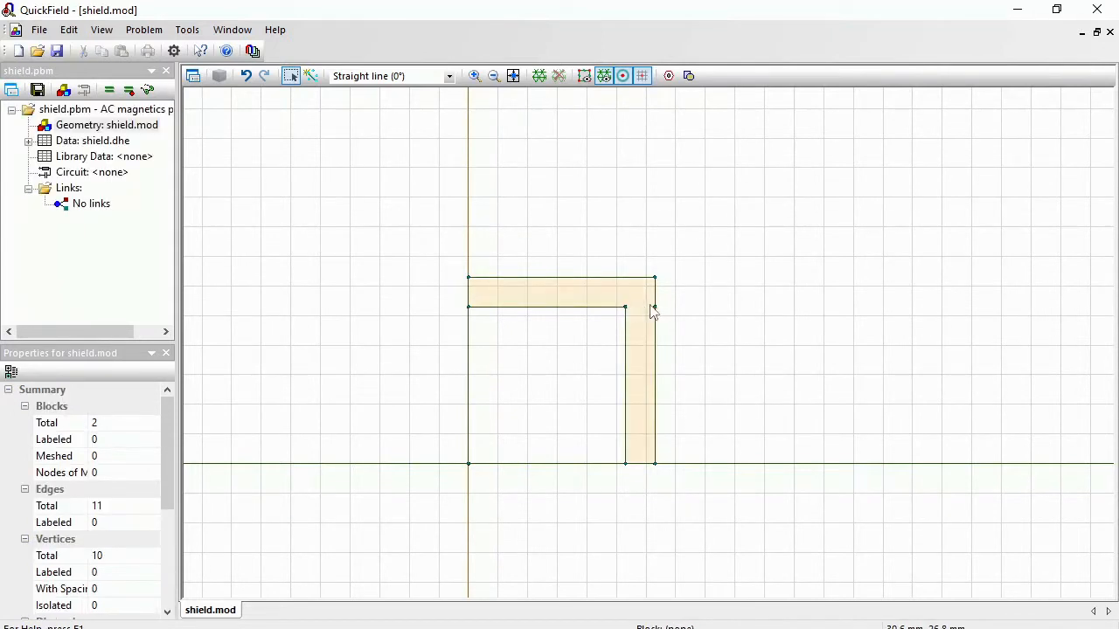
left_click(655, 307)
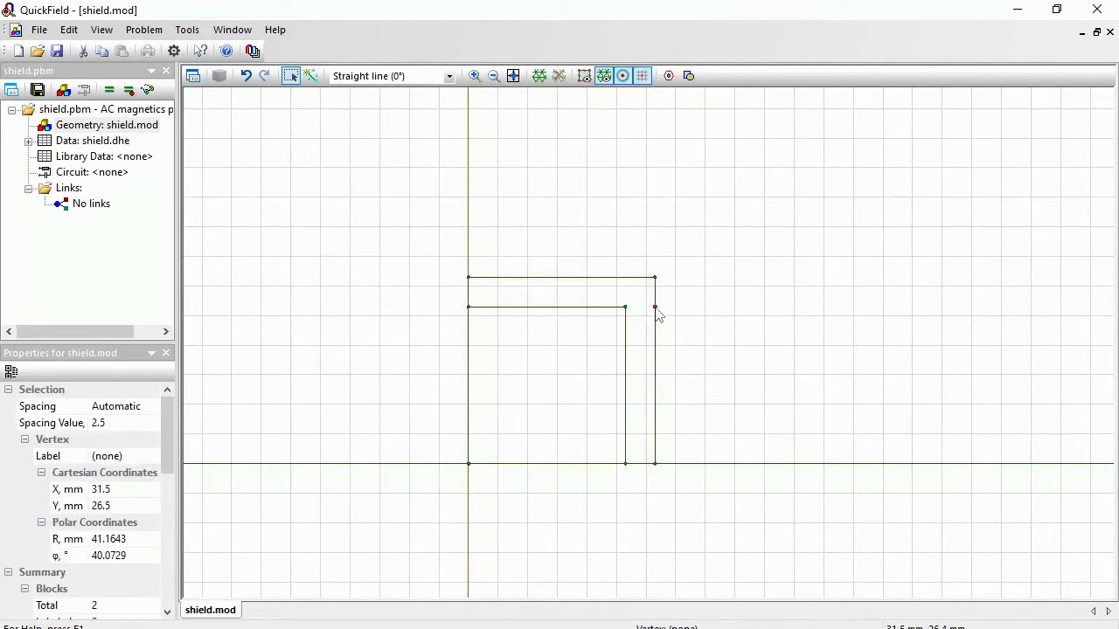
key("Delete")
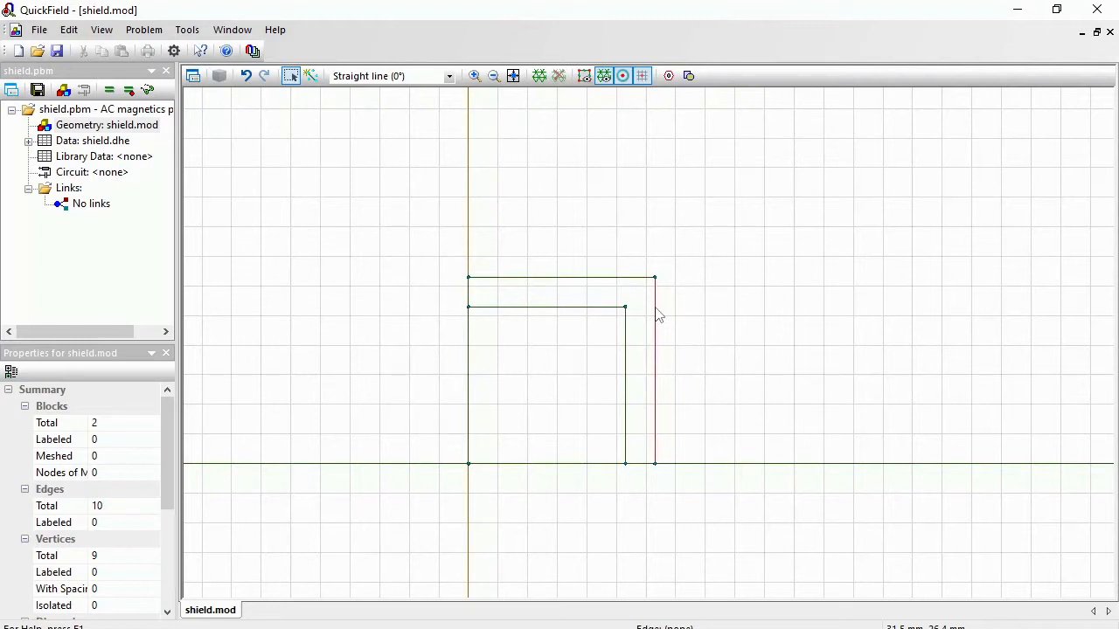
Move the L-shaped shield block by a displacement of 1 mm in the axial direction.
left_click(647, 314)
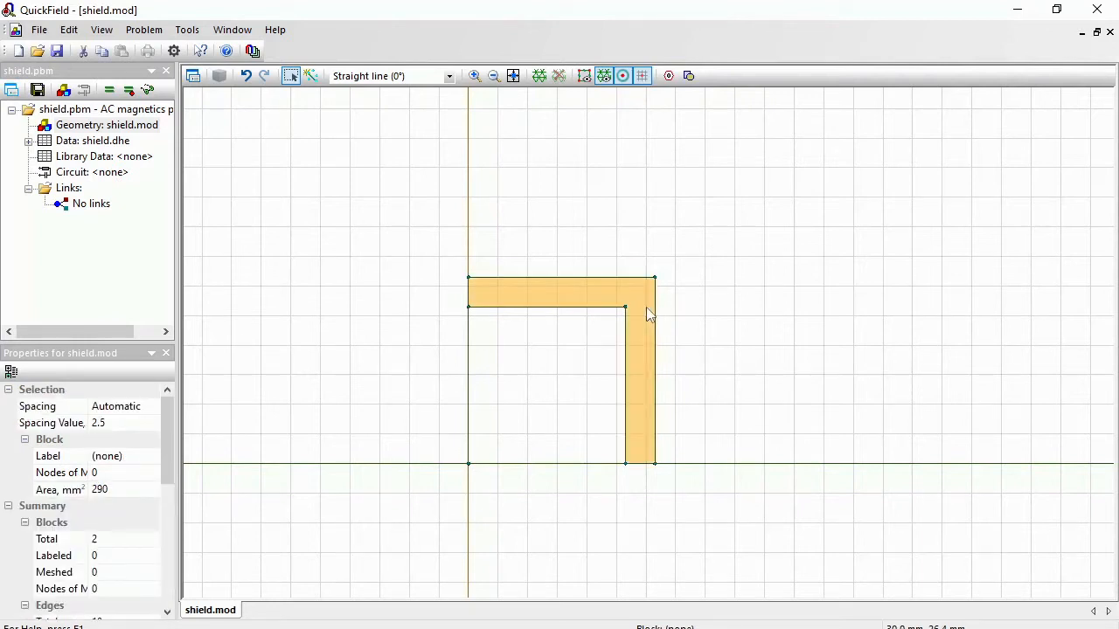
right_click(648, 314)
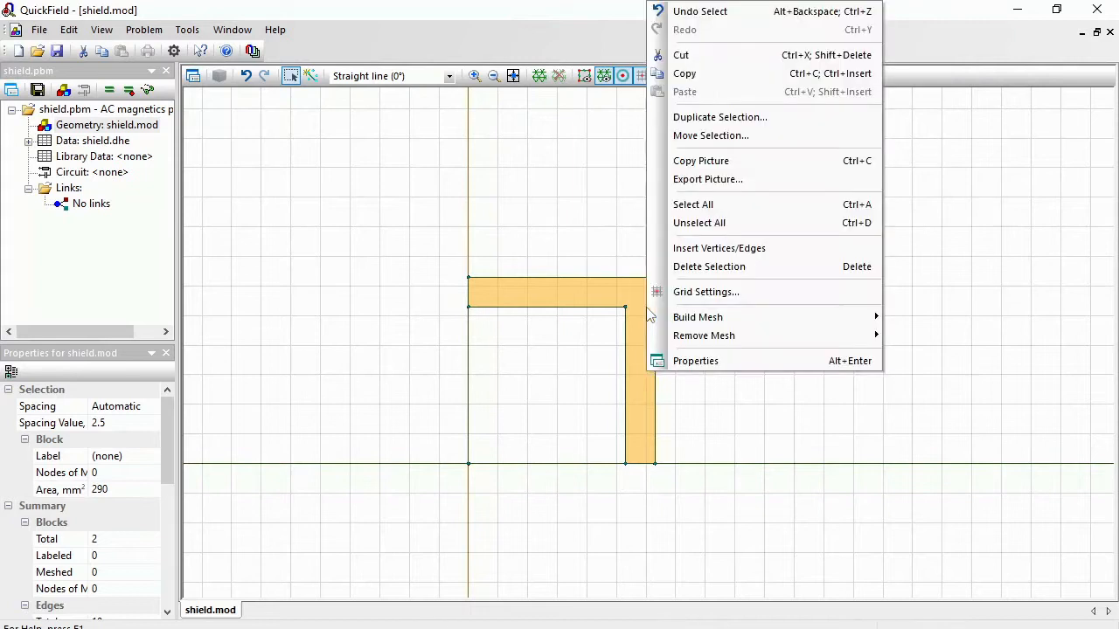
left_click(751, 143)
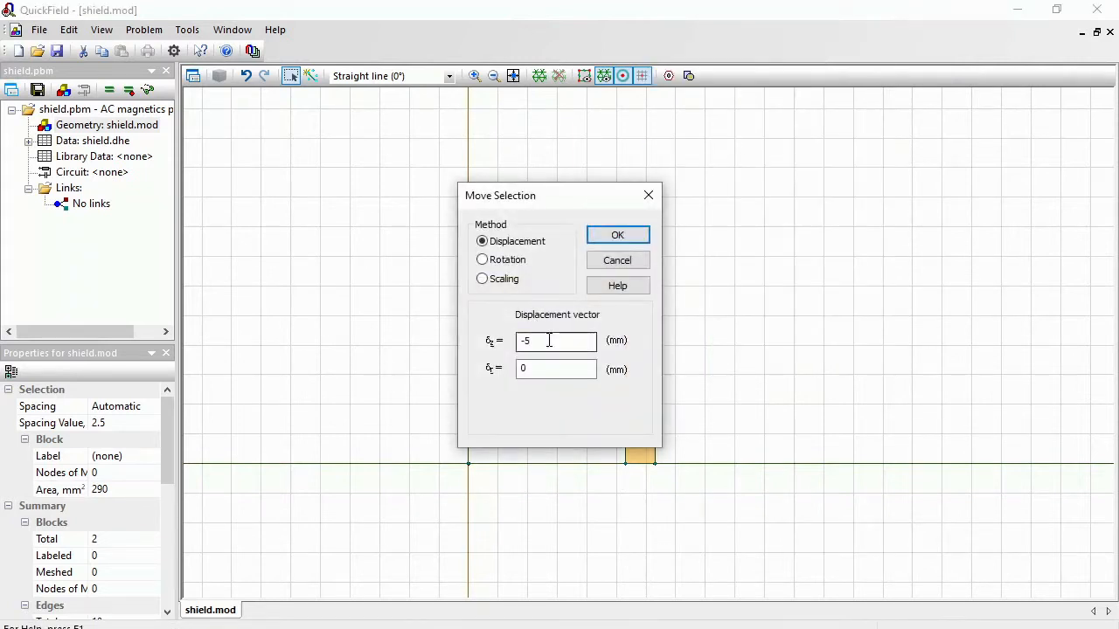
left_click_drag(547, 341, 506, 336)
type("1")
left_click(618, 236)
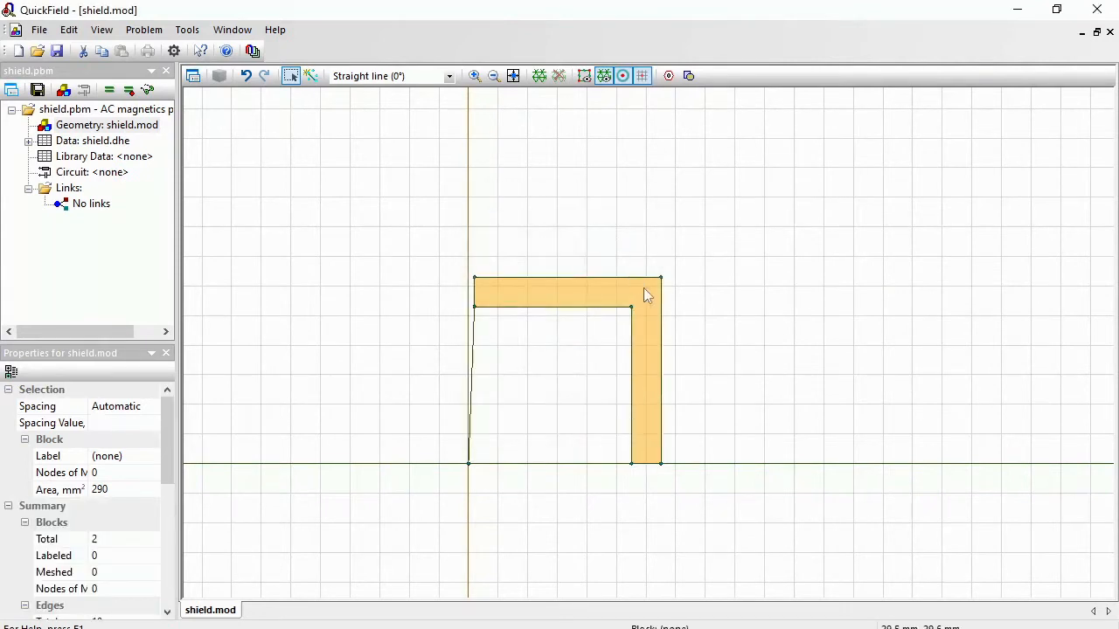
Delete the leftover slanted edge and duplicate the shield block by symmetry about a 90° line through z 0, r 0.
left_click(474, 347)
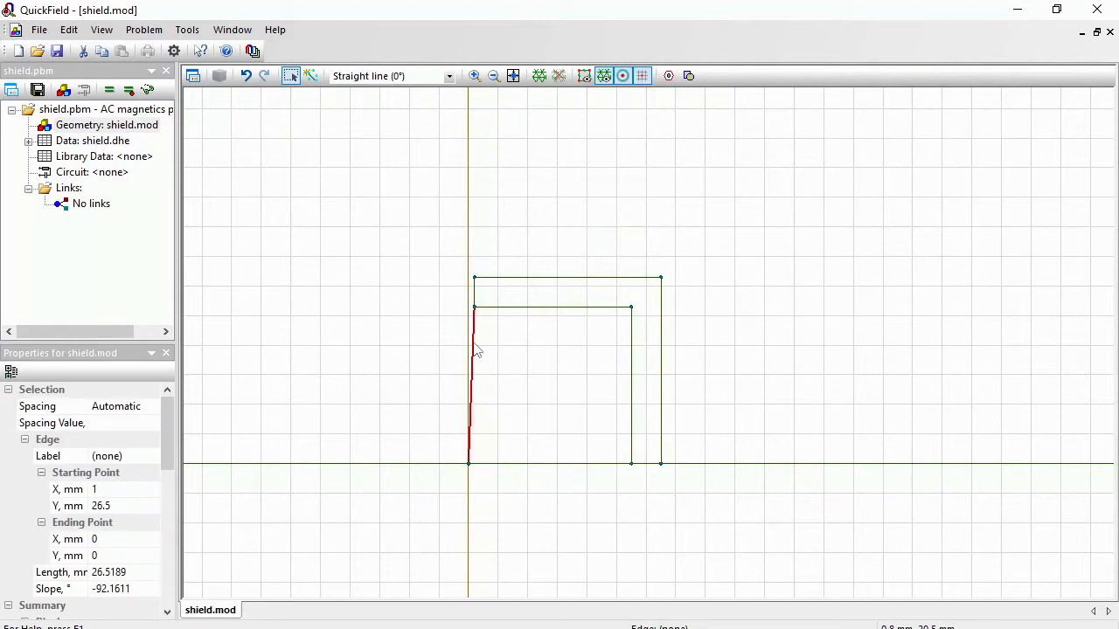
key("Delete")
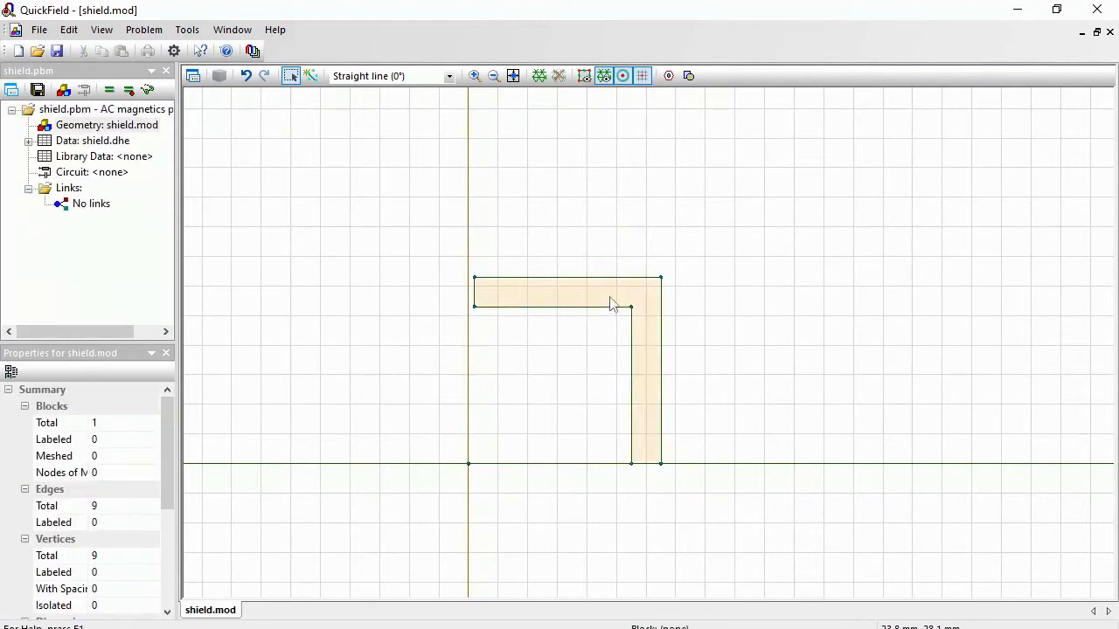
left_click(612, 303)
right_click(612, 304)
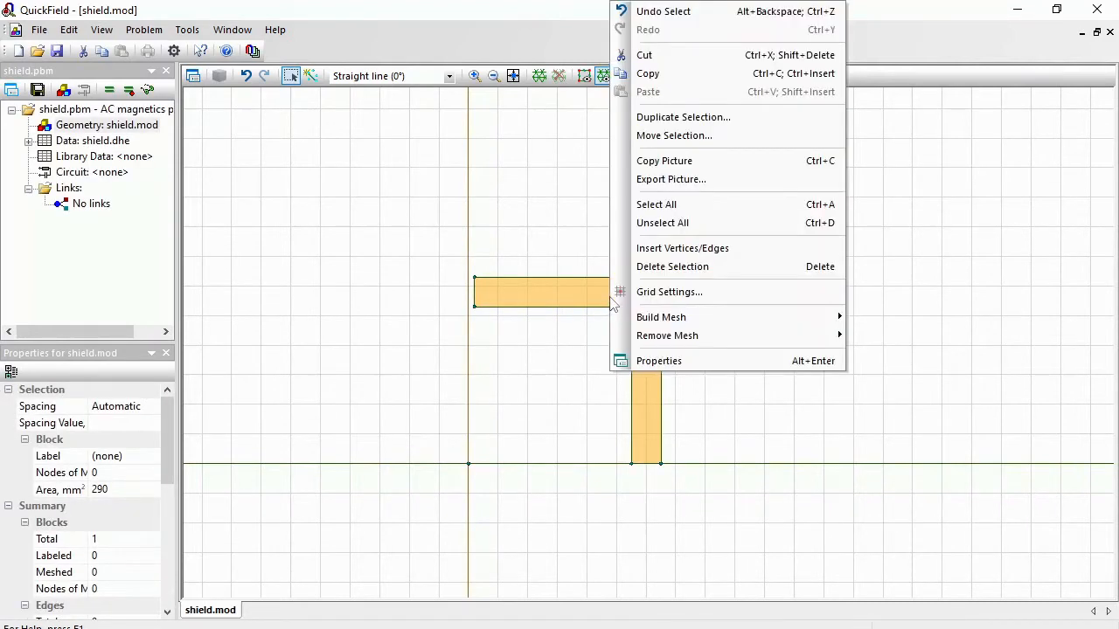
left_click(724, 123)
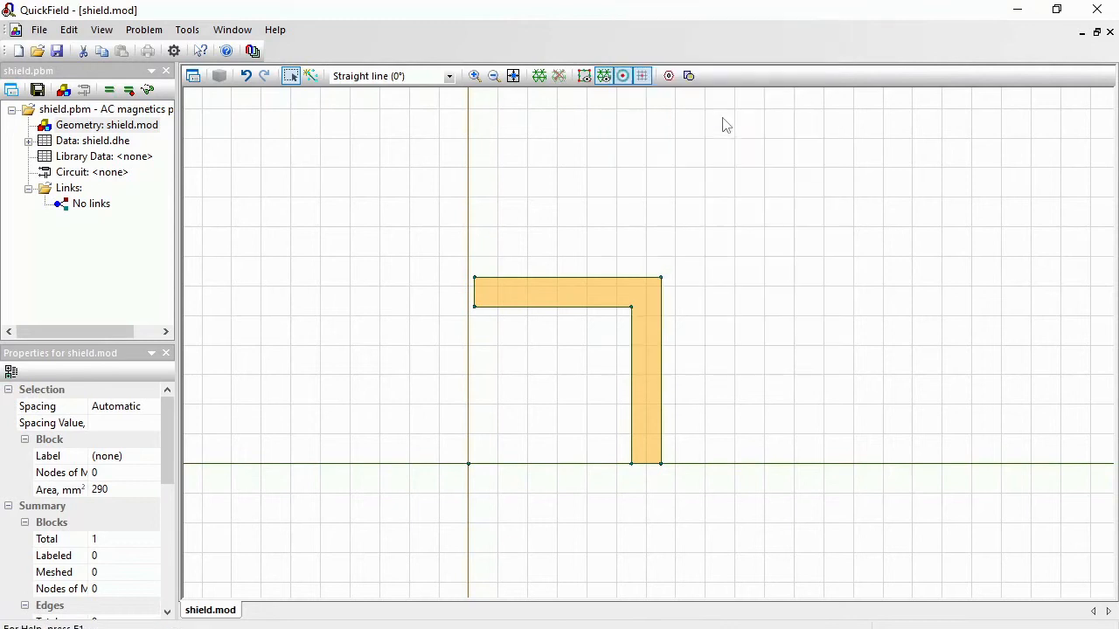
left_click(500, 278)
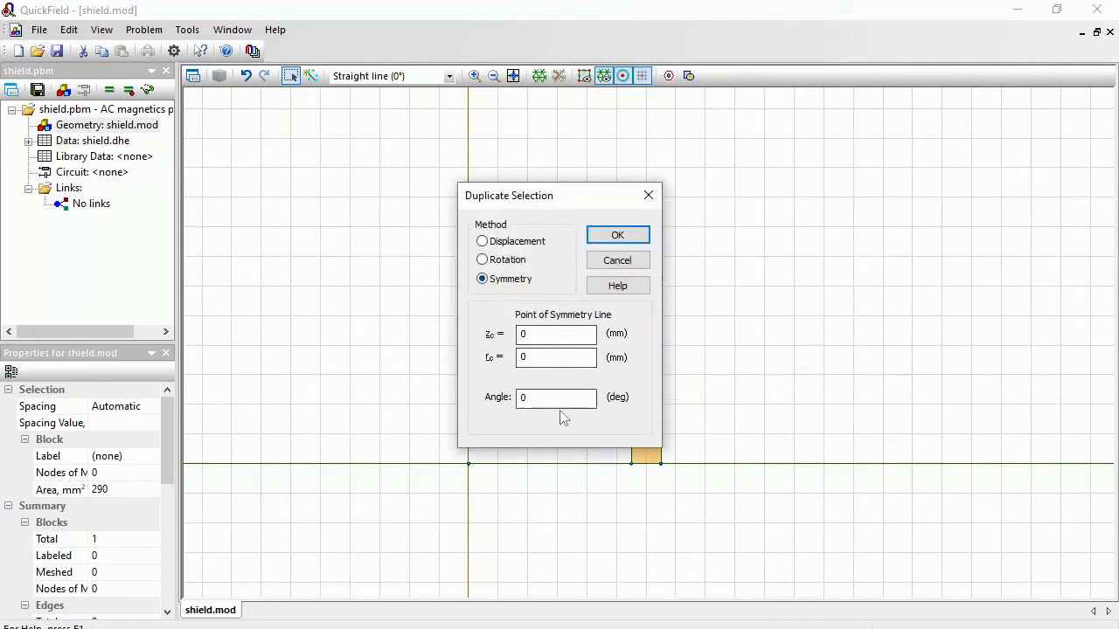
double_click(557, 401)
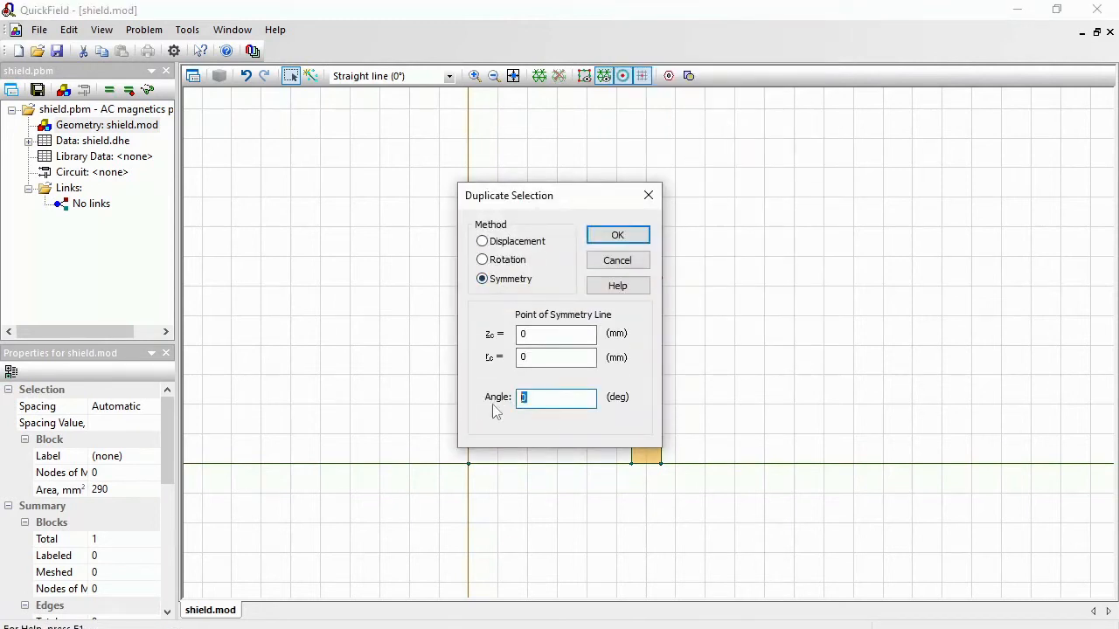
type("90")
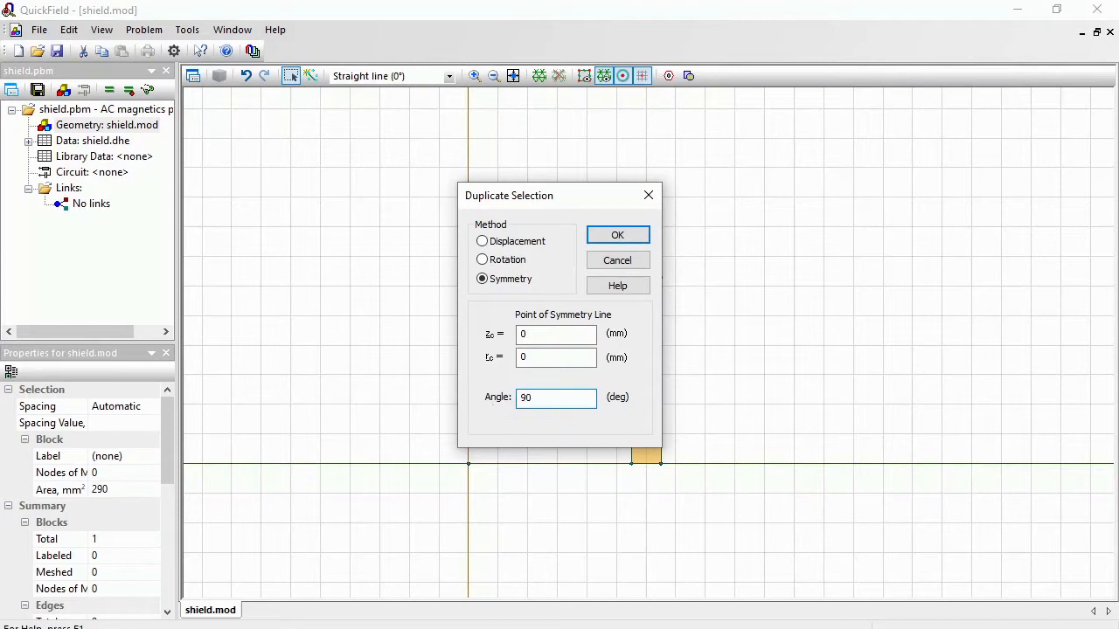
left_click(601, 238)
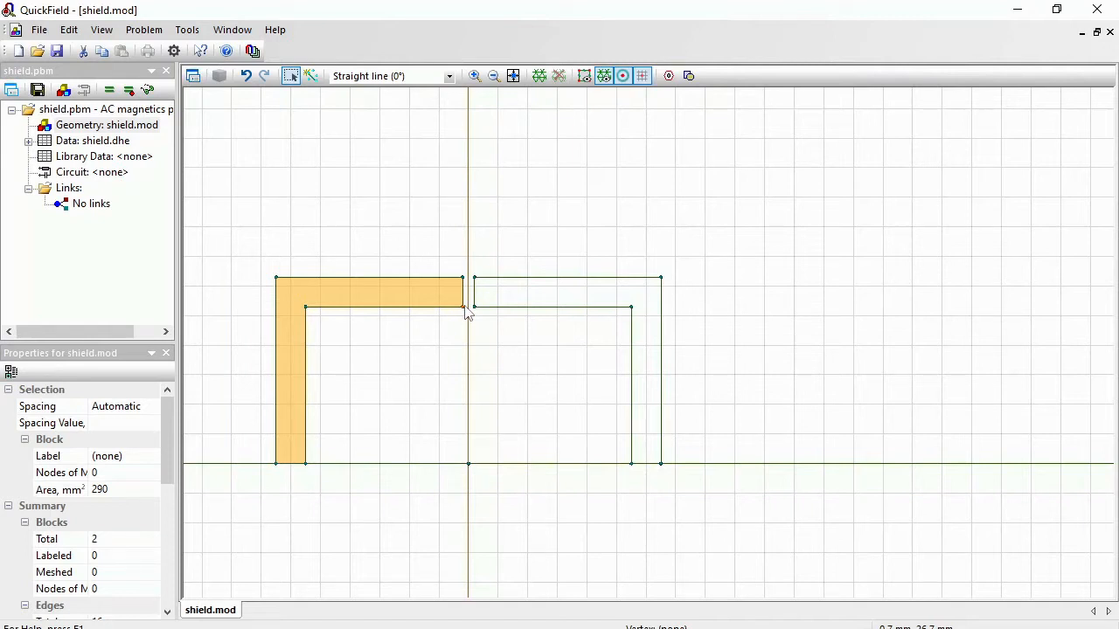
Draw a rectangular outer boundary around both shield halves, spanning -350 to 350 mm axially and reaching 350 mm radially from the axis.
left_click(513, 76)
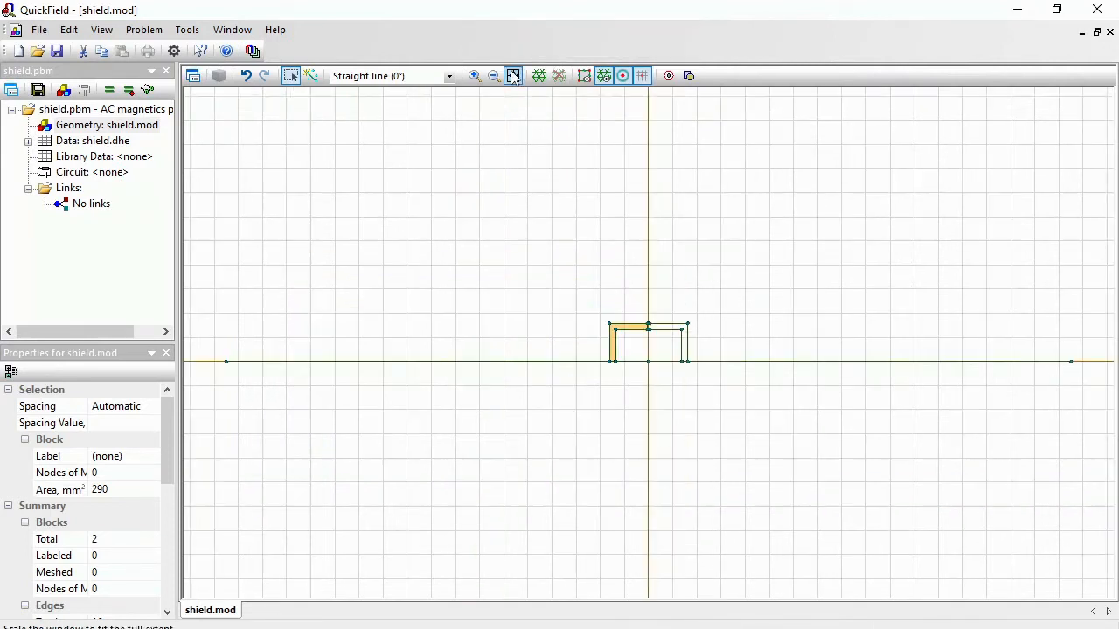
left_click(310, 76)
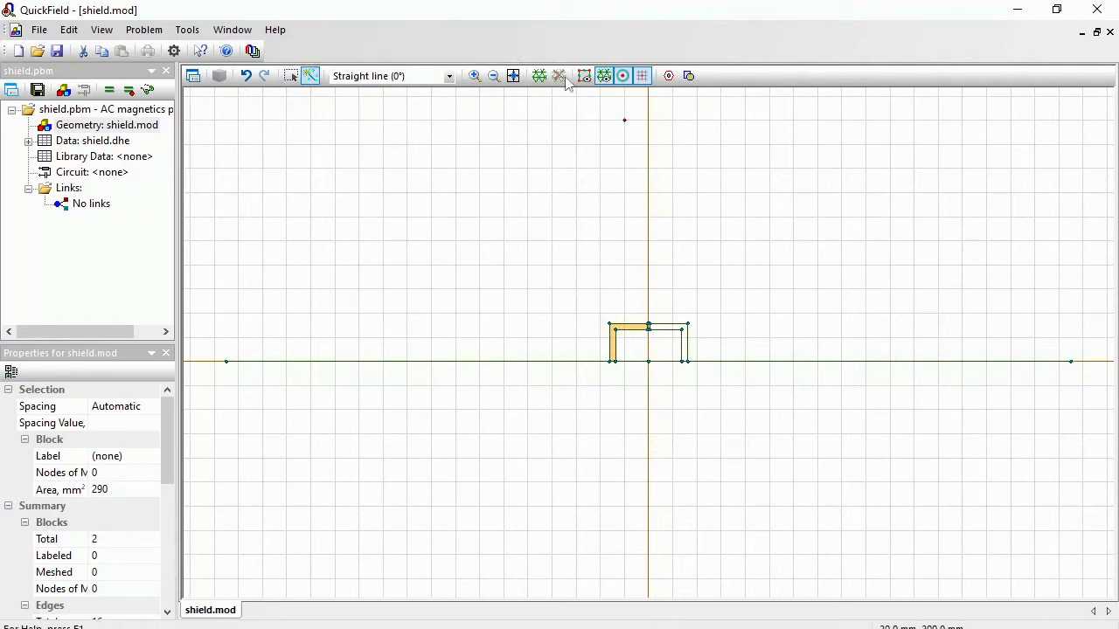
left_click(494, 77)
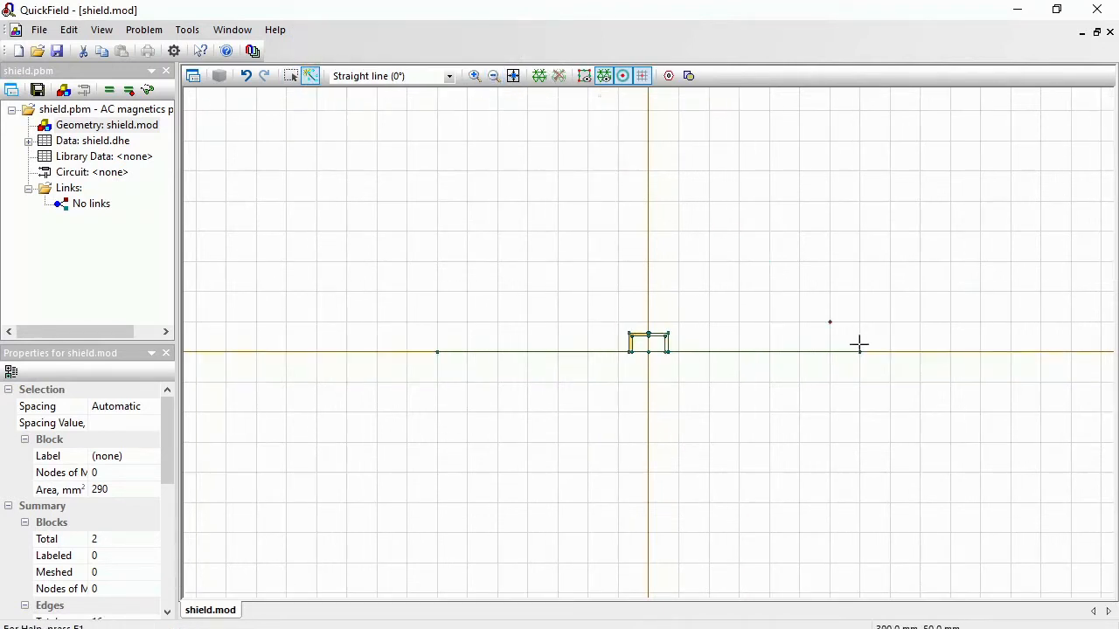
mouse_move(859, 352)
left_mouse_down()
mouse_move(852, 150)
mouse_move(603, 137)
mouse_move(443, 139)
mouse_move(446, 351)
left_mouse_up()
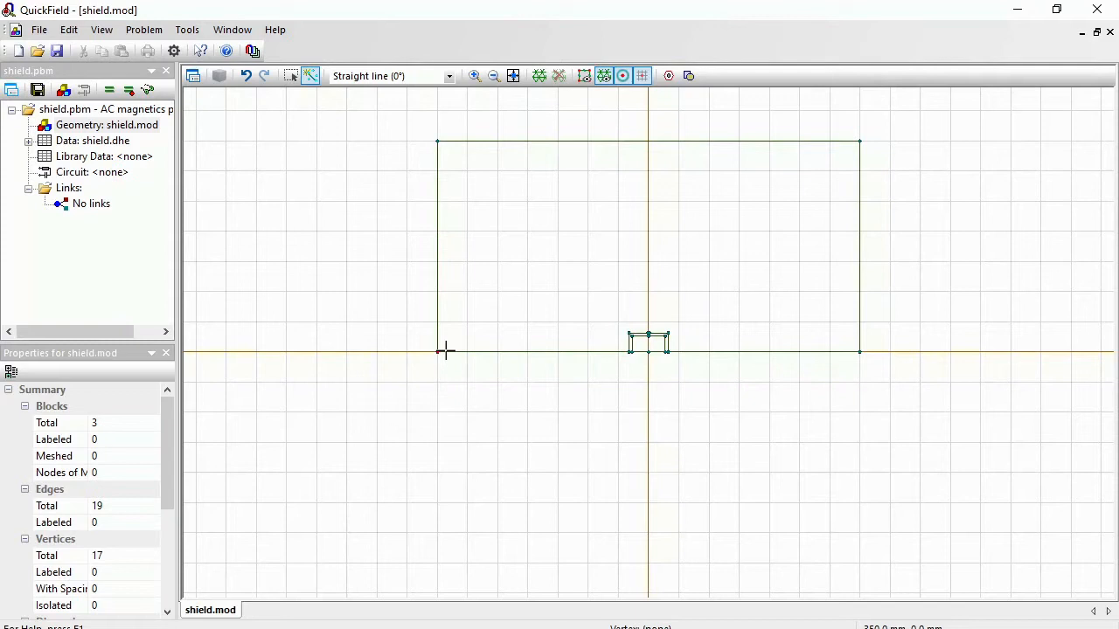
Label the large block surrounding the shield halves as air.
left_click(292, 77)
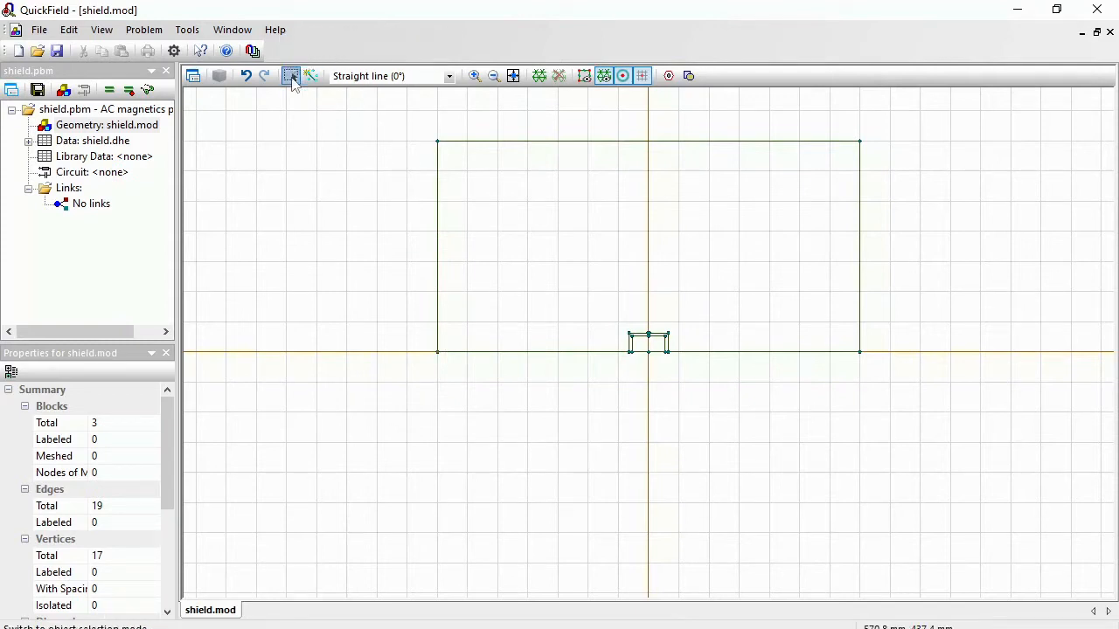
left_click(491, 203)
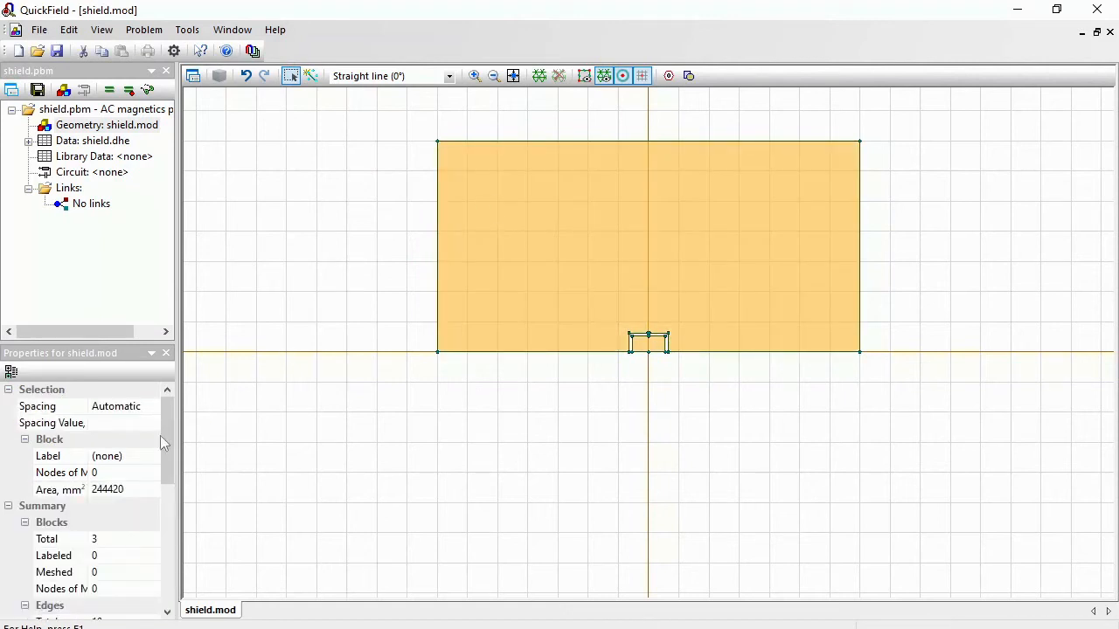
left_click(131, 455)
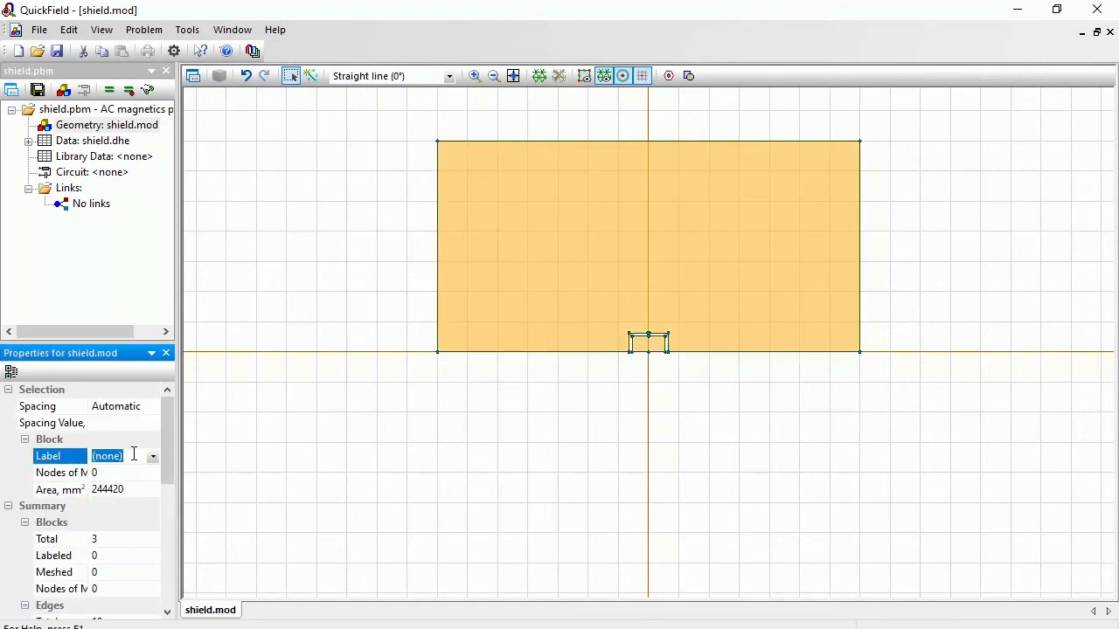
type("air")
key("Return")
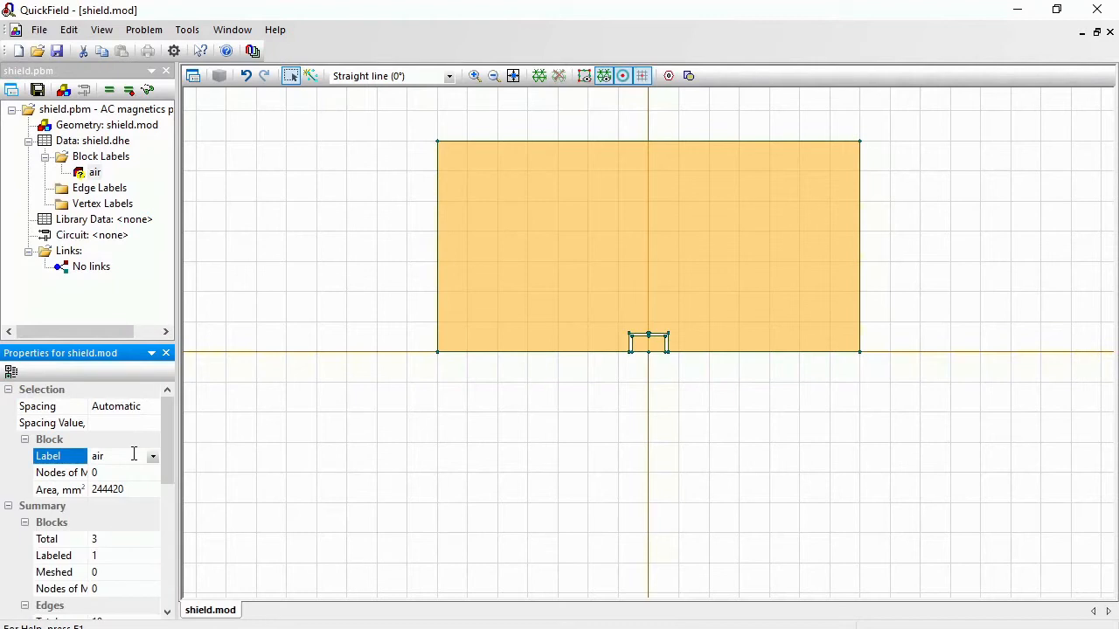
Label the L-shaped block on the negative axial side as shield.
left_click(475, 76)
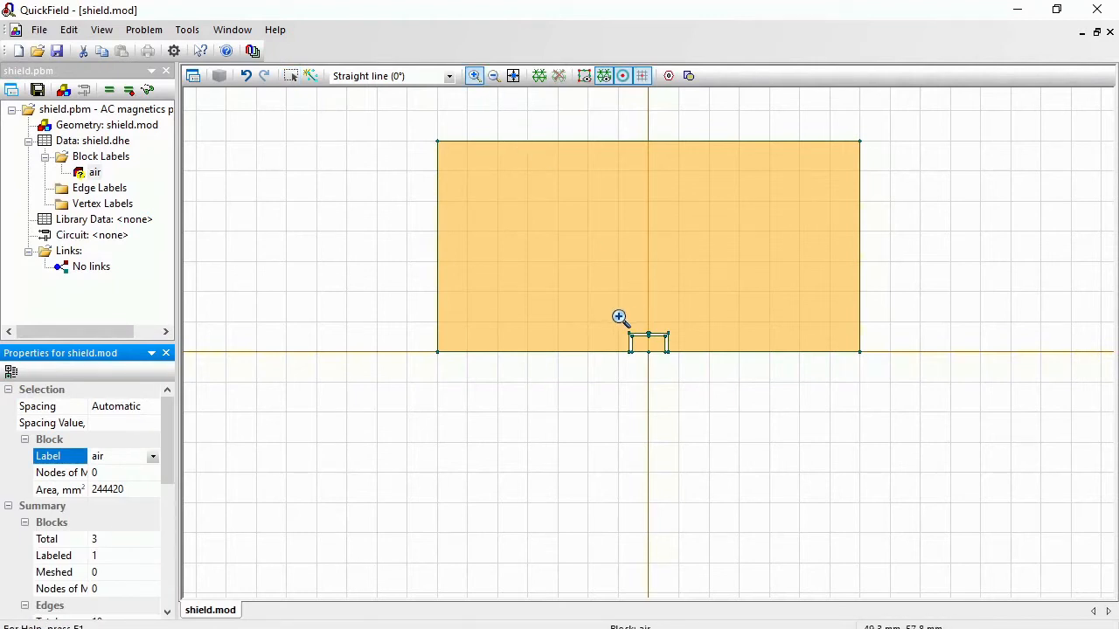
left_click_drag(618, 322, 676, 359)
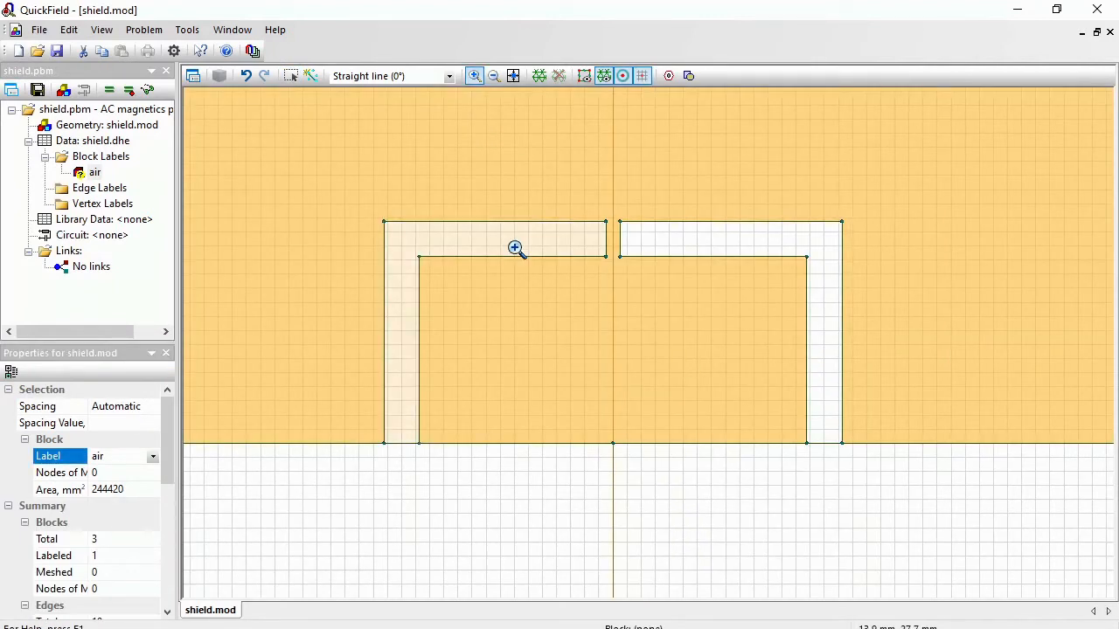
left_click(477, 78)
left_click(511, 238)
left_click(135, 456)
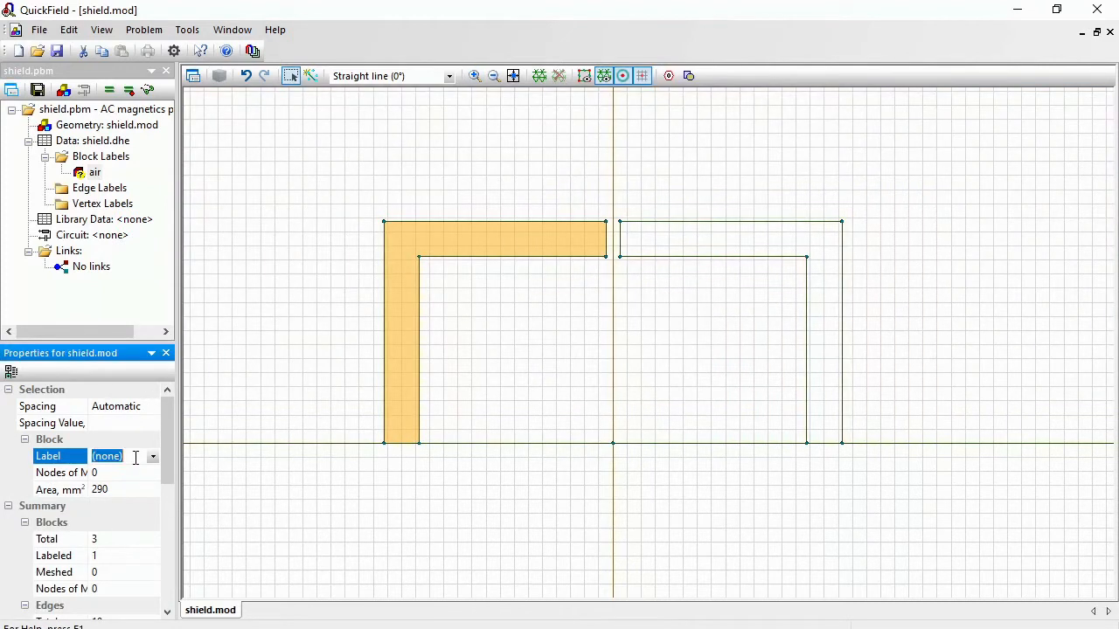
type("shield")
key("Return")
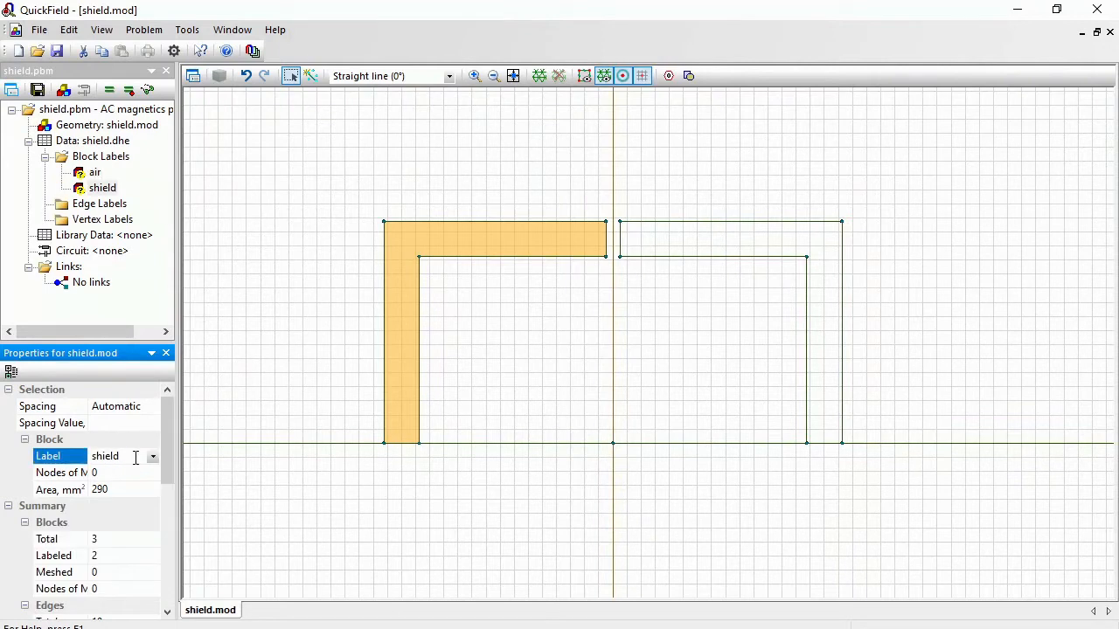
Assign the existing shield label to the L-shaped block on the positive axial side.
left_click(684, 236)
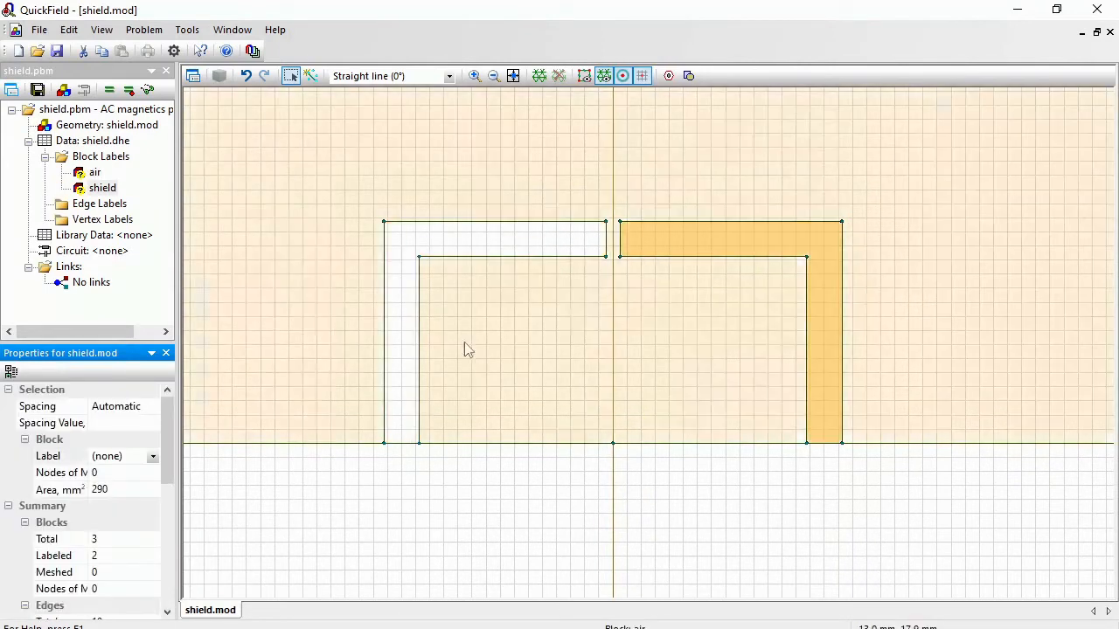
left_click(153, 456)
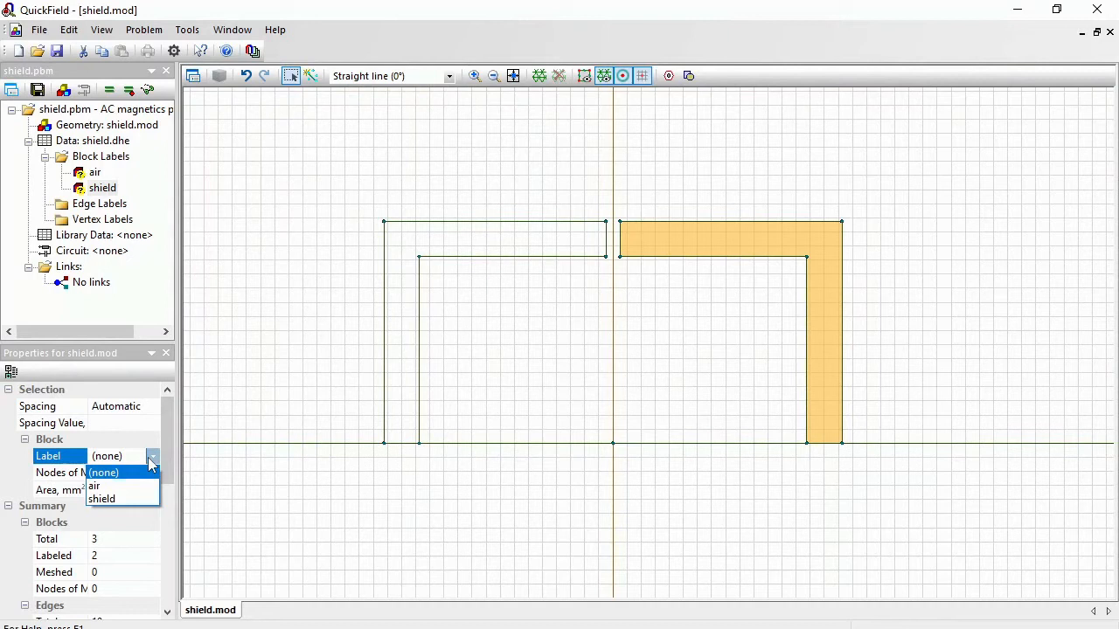
left_click(101, 498)
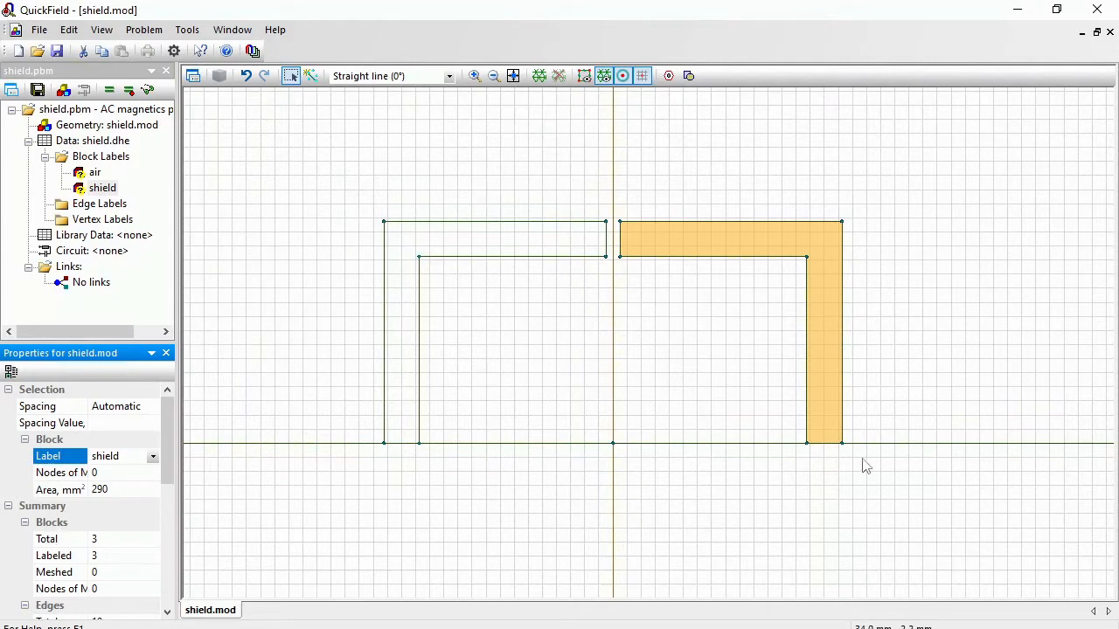
left_click(660, 135)
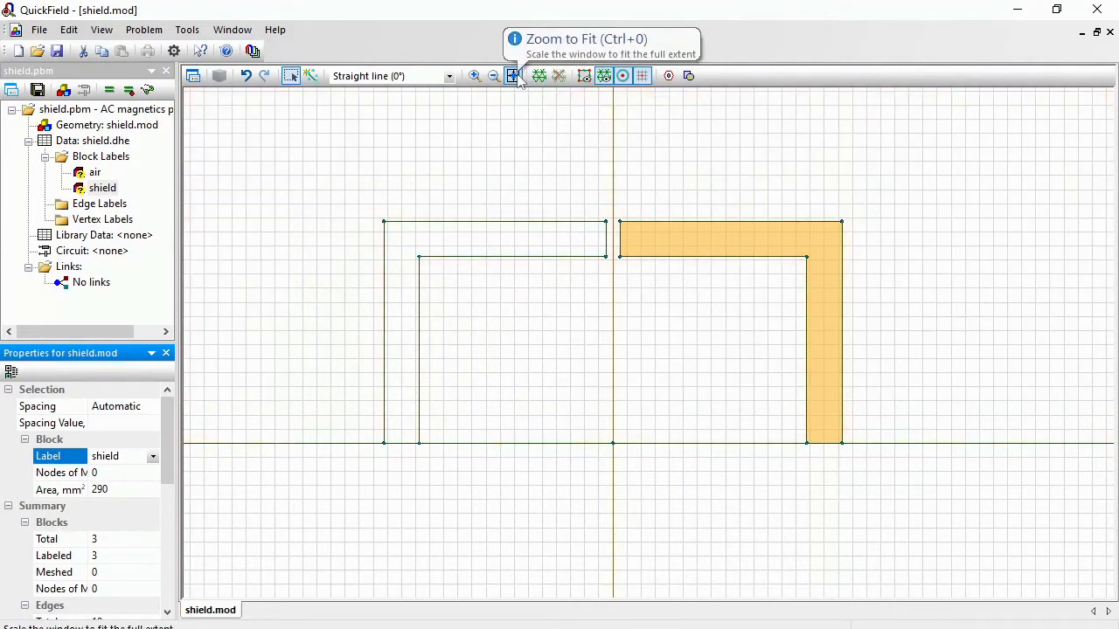
Label the upper edge of the outer boundary rectangle as source.
left_click(514, 76)
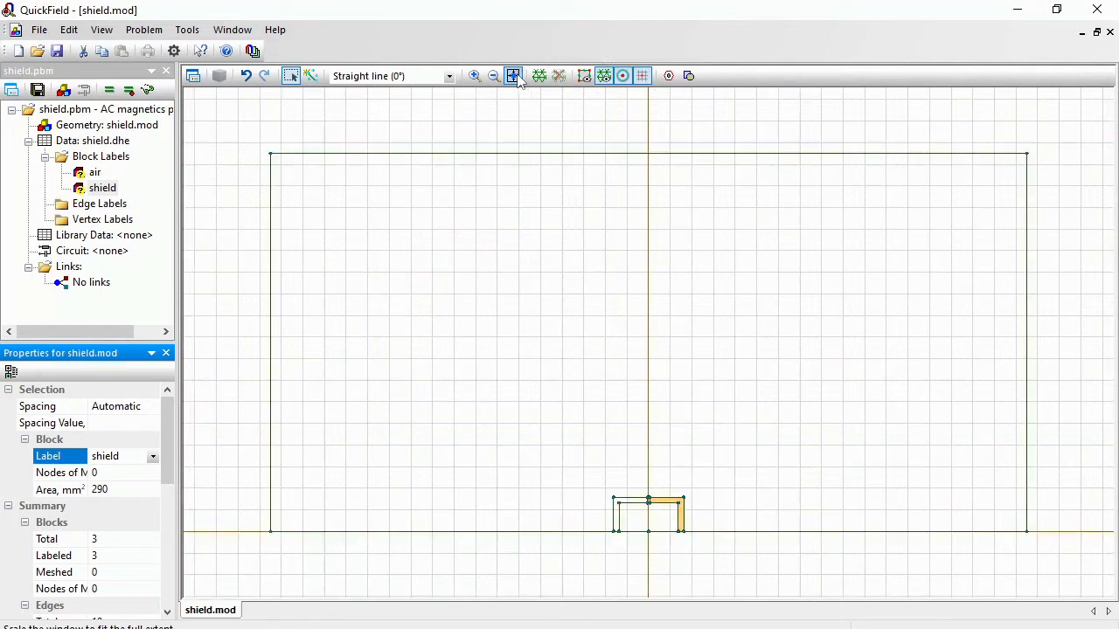
left_click(616, 159)
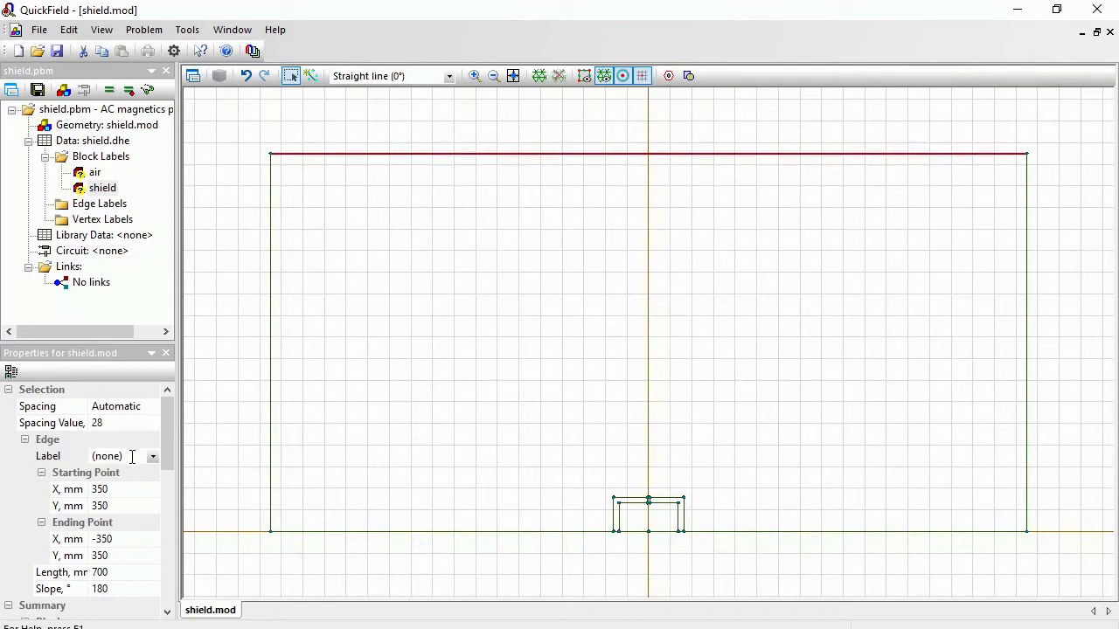
left_click(132, 457)
type("source")
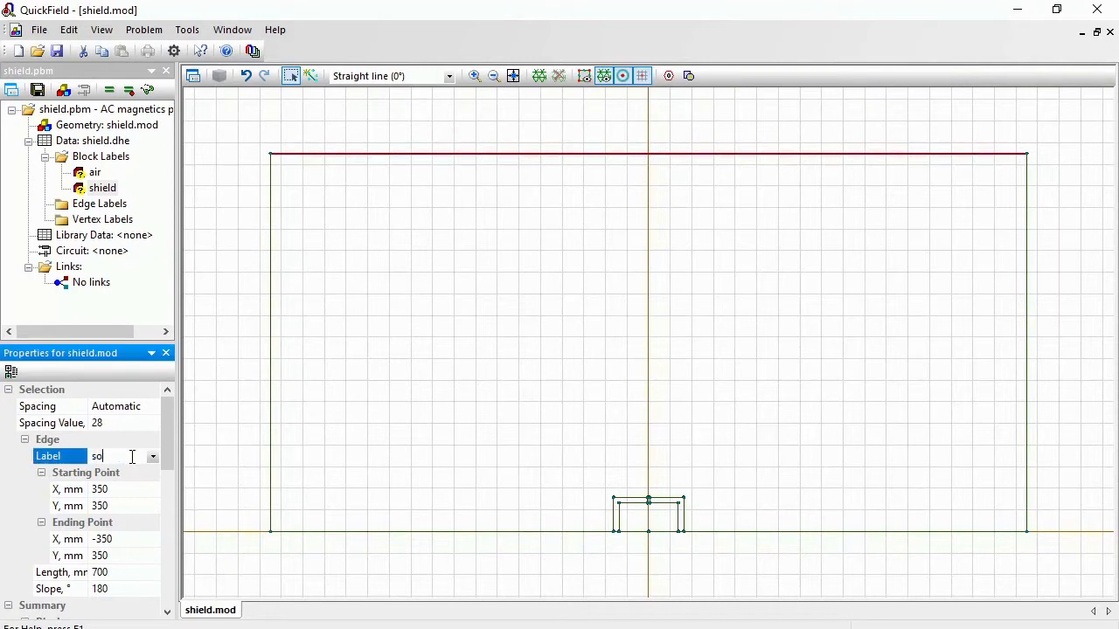
key("Return")
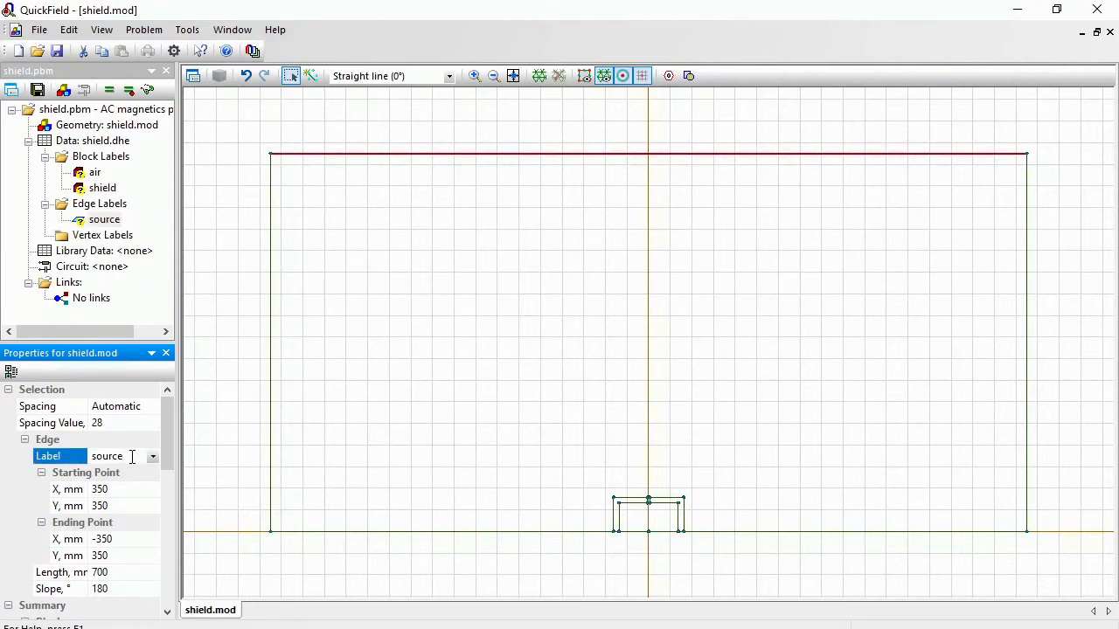
Set the air block label's relative permeability to 1.
double_click(96, 174)
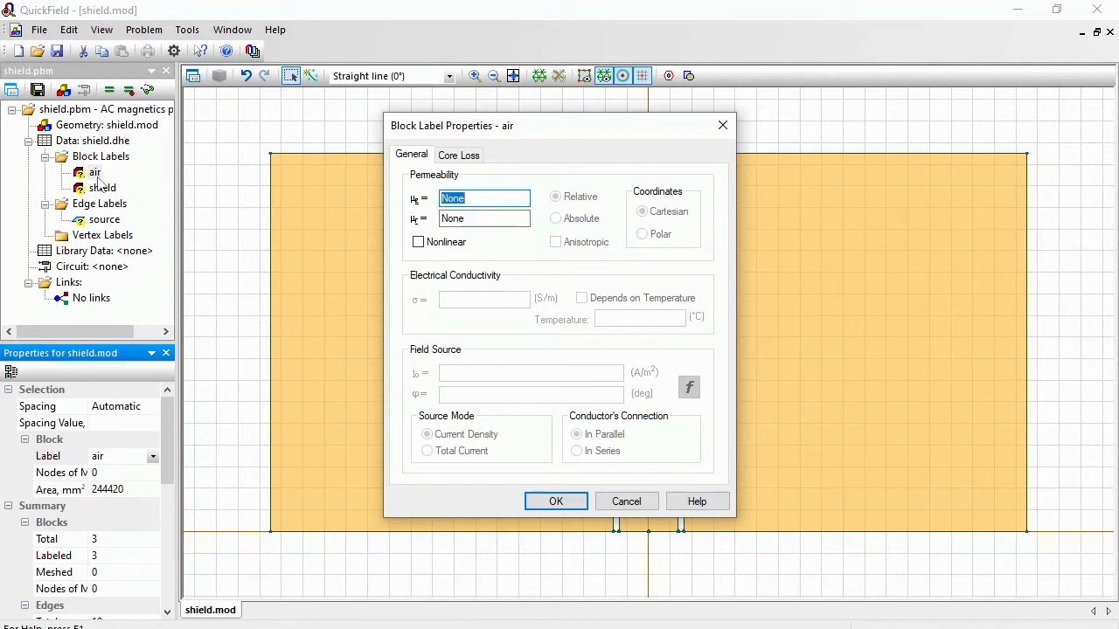
left_click(546, 503)
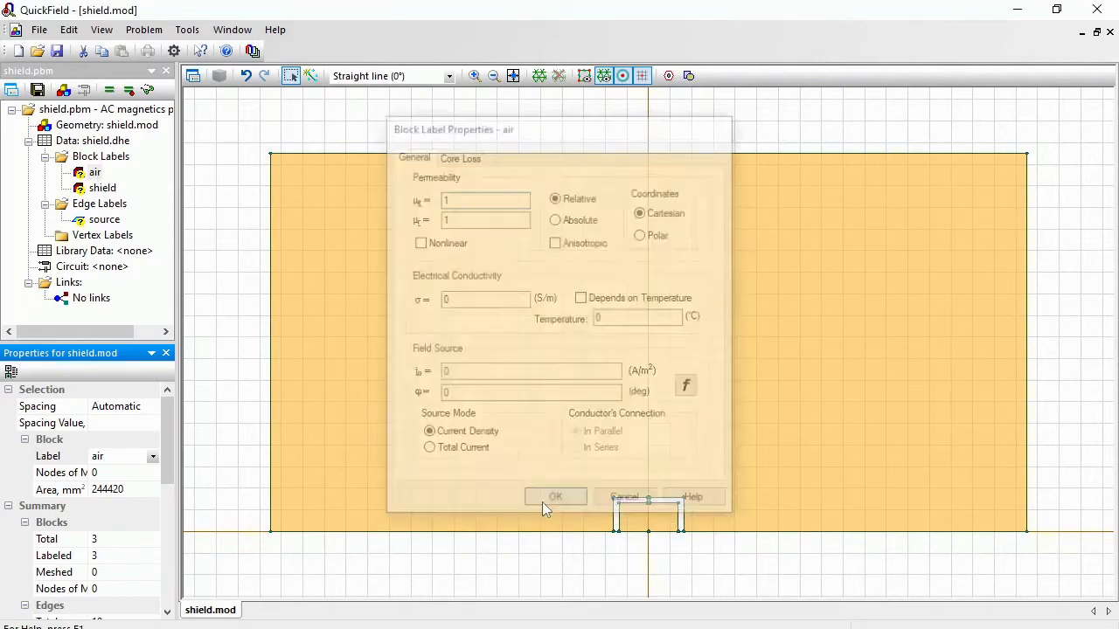
Set the shield block label's relative permeability to 1000 and its electrical conductivity to 10e6 S/m.
double_click(90, 189)
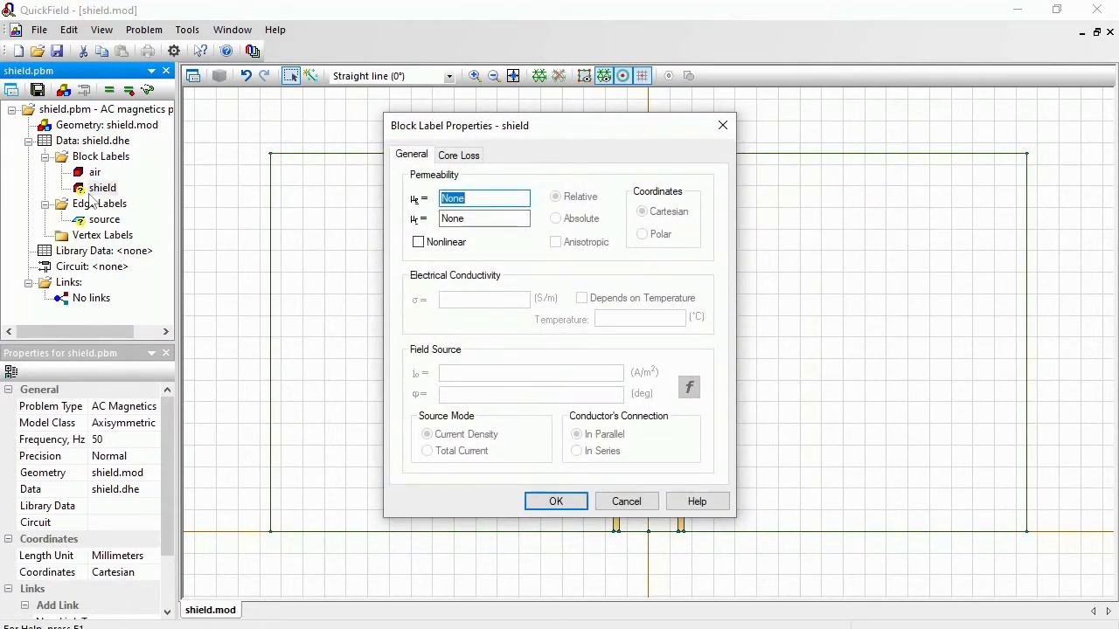
type("1000")
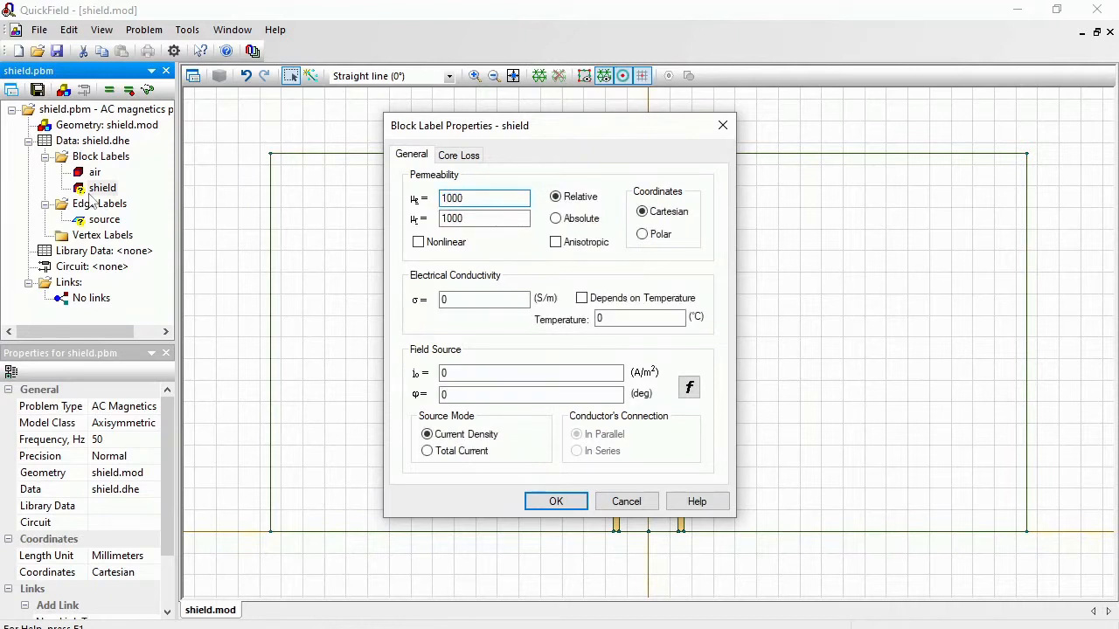
double_click(461, 299)
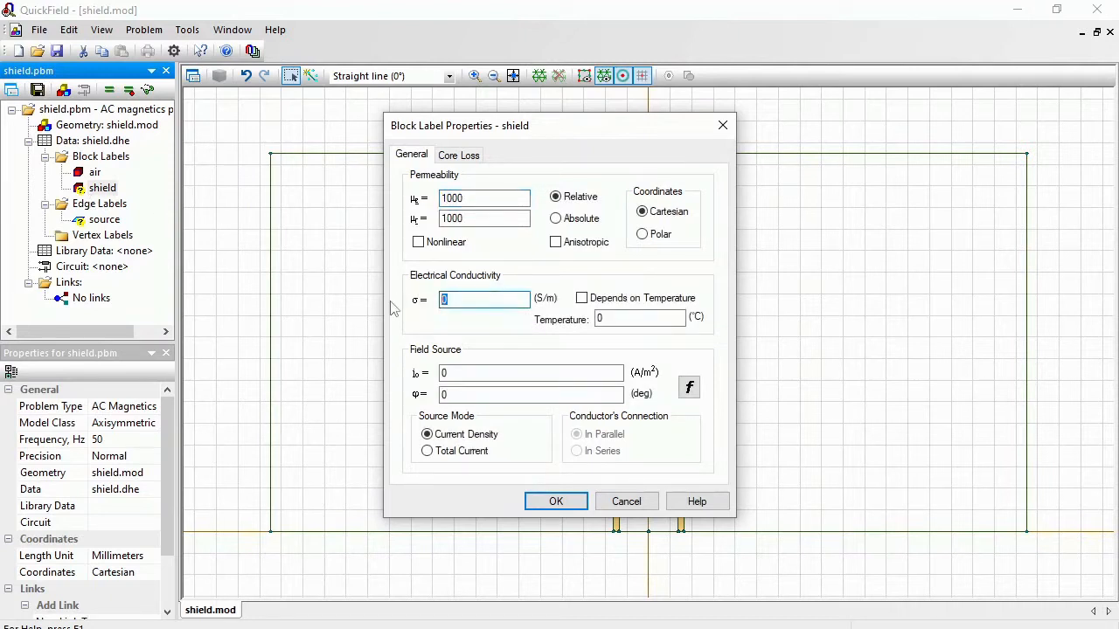
type("10")
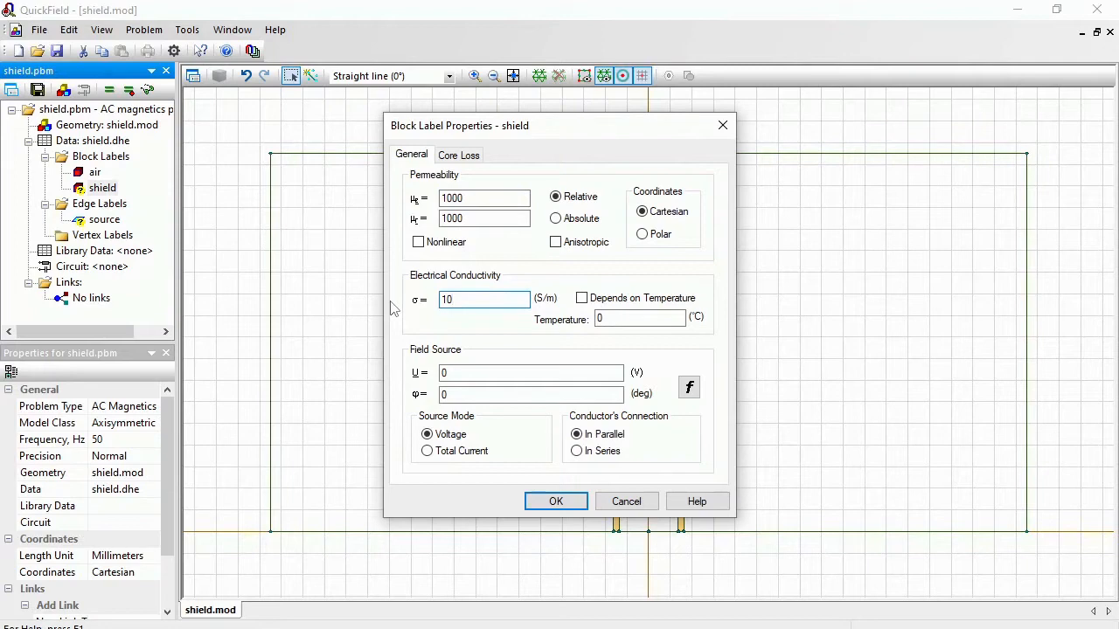
type("e6")
left_click(553, 503)
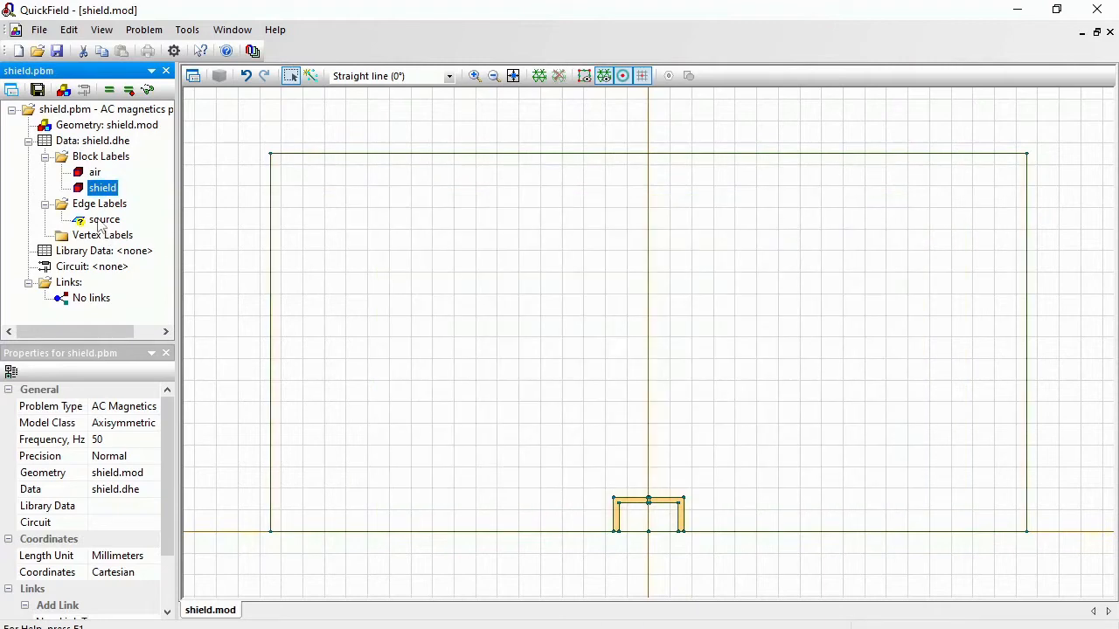
Set the source edge label's boundary condition to a tangential field of 100000 A/m.
left_click(100, 222)
double_click(99, 222)
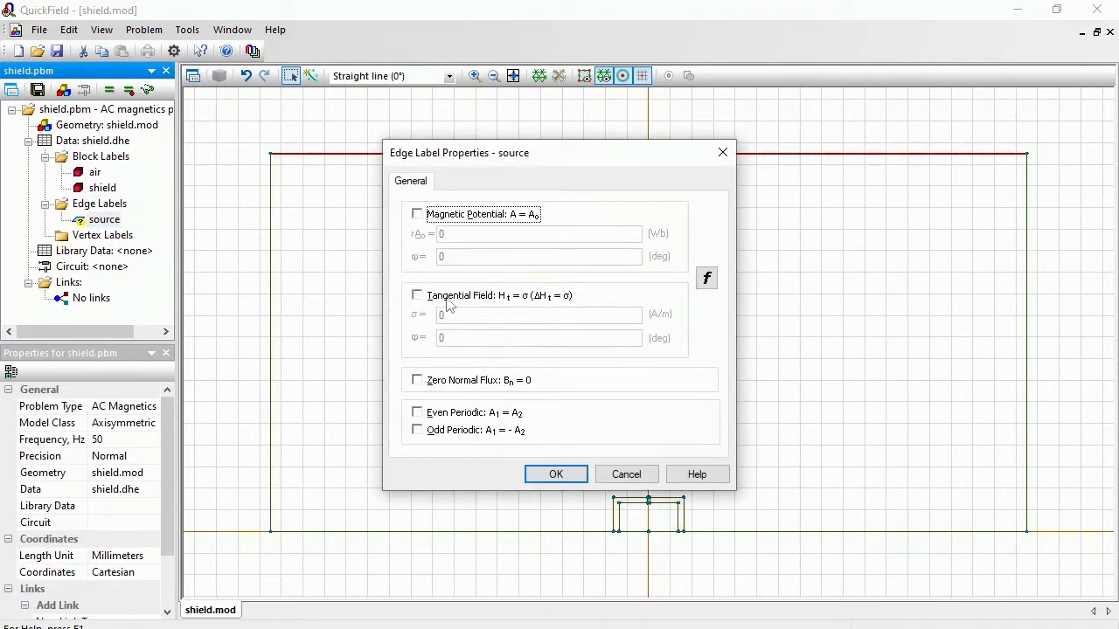
left_click(452, 301)
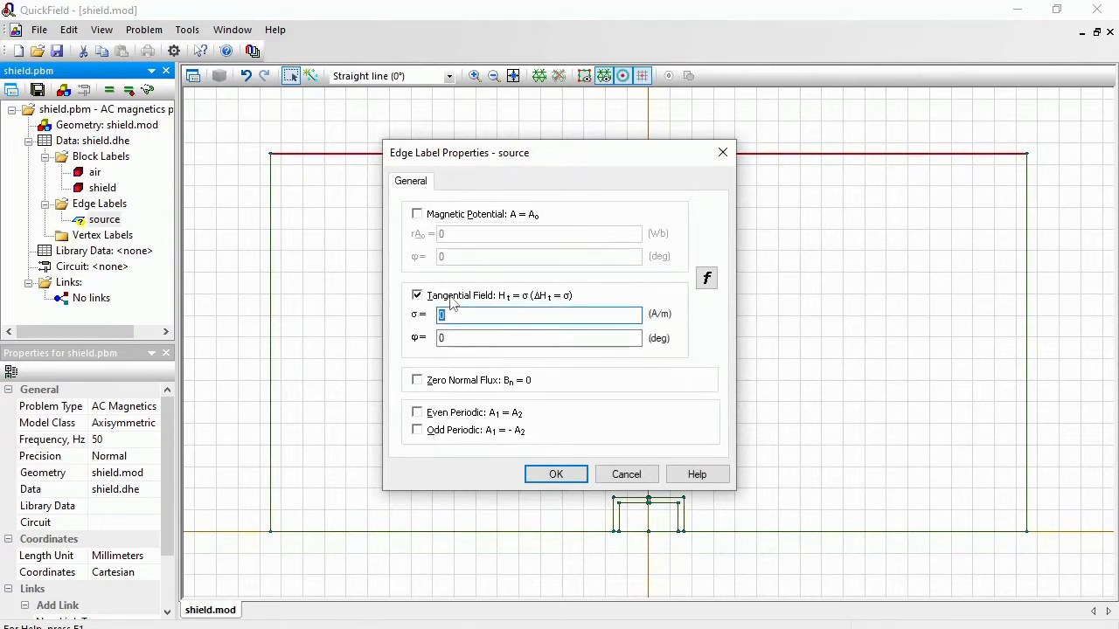
type("100000")
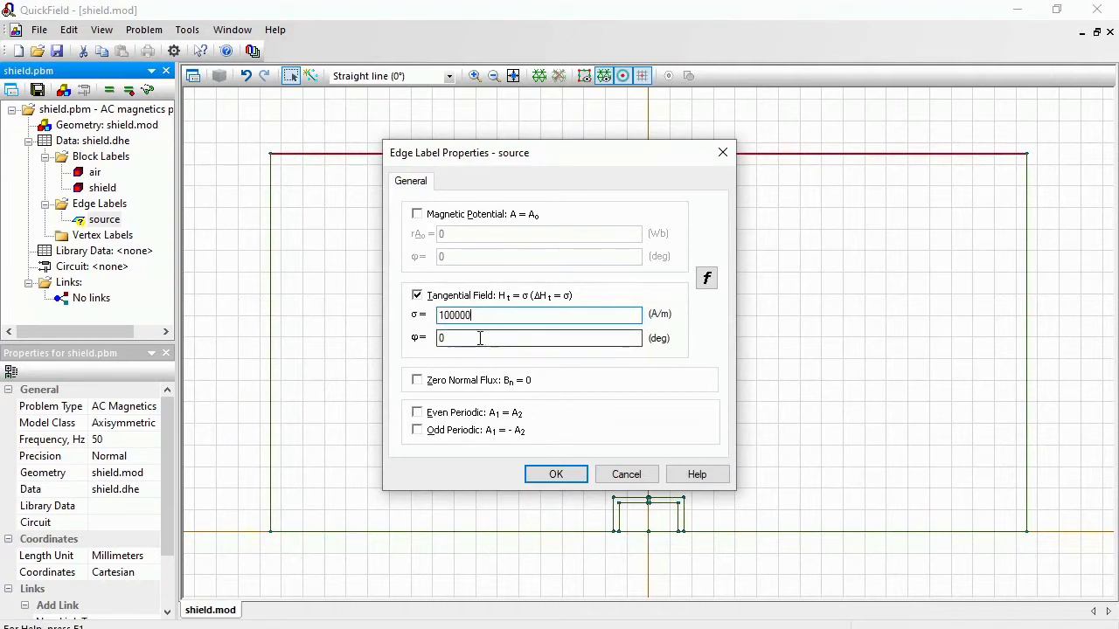
left_click(556, 476)
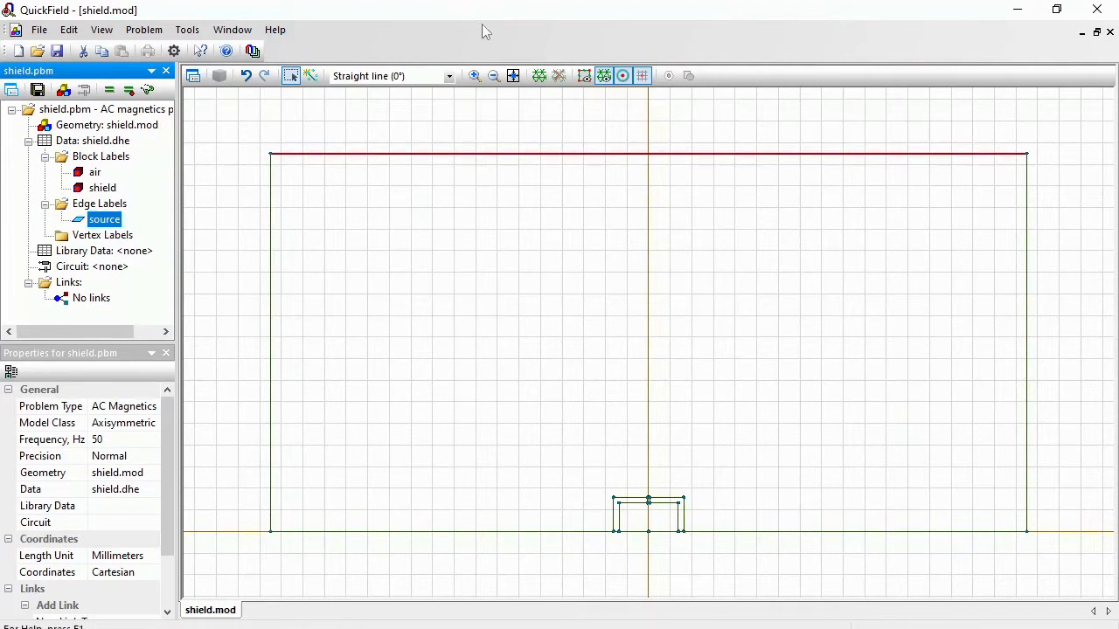
Mesh all blocks and solve the saved problem, opening the field results.
left_click(539, 77)
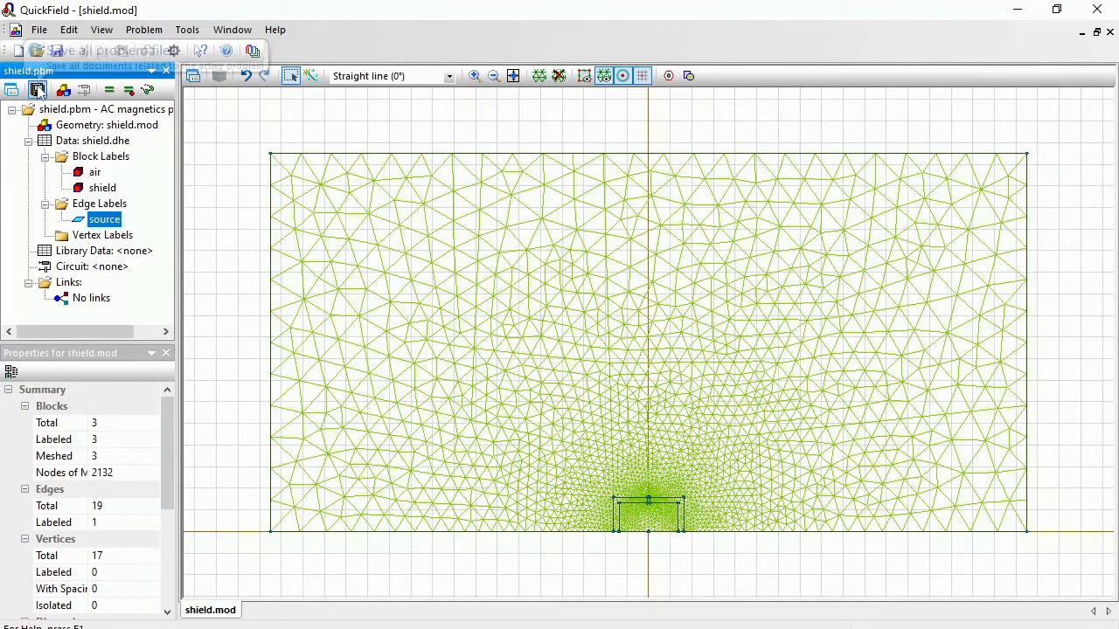
left_click(38, 91)
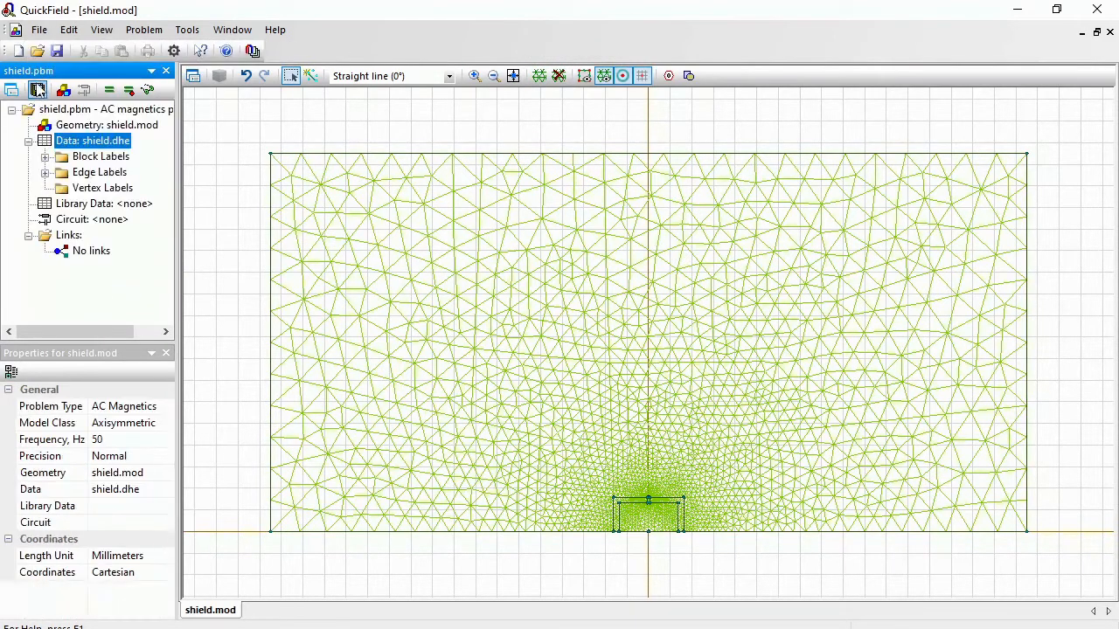
left_click(110, 91)
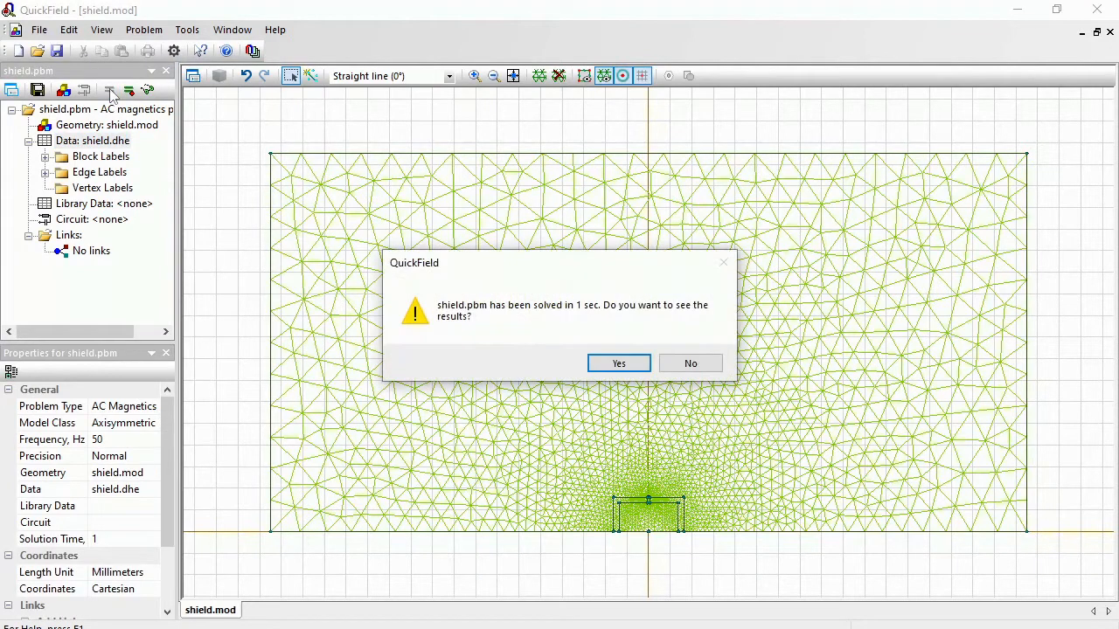
left_click(619, 364)
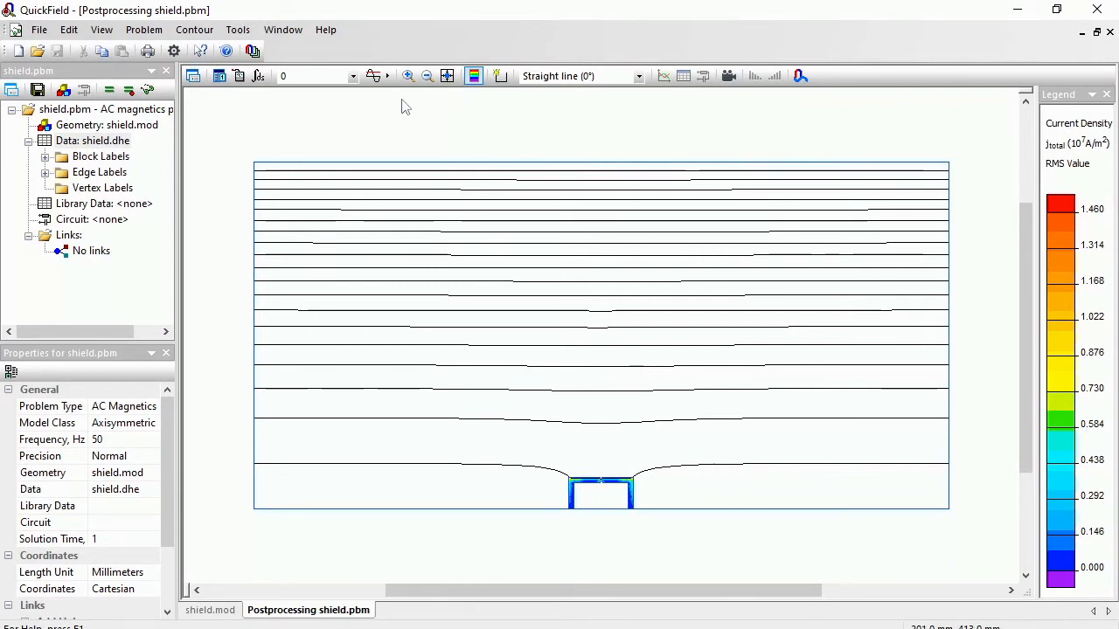
Show the mesh and turn off the color map in the field picture to inspect the shield's outer corner.
left_click(407, 77)
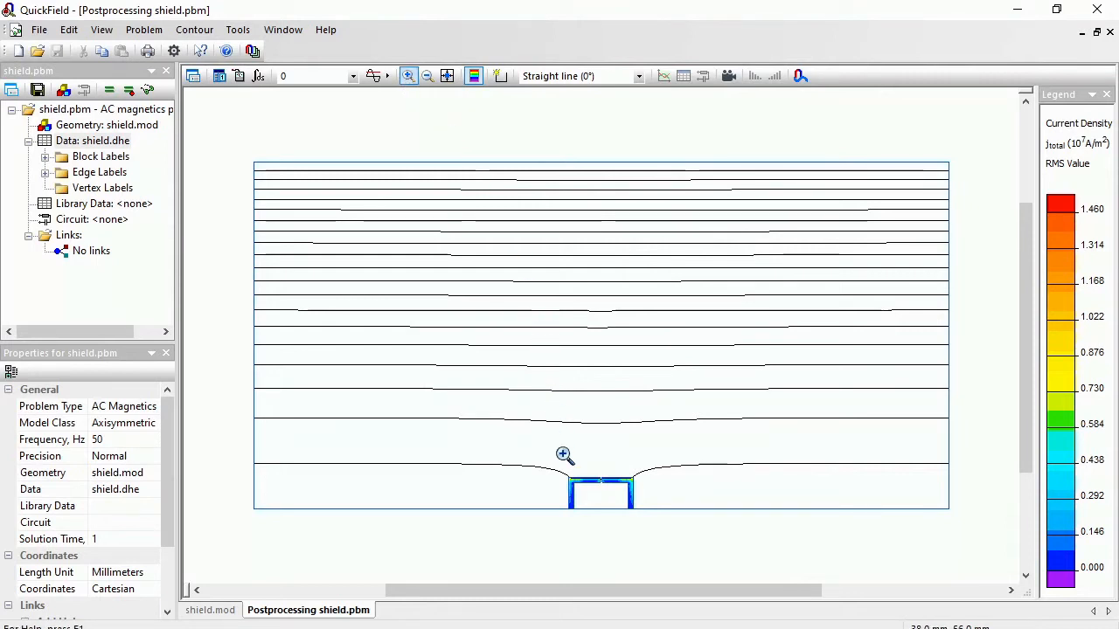
left_click_drag(553, 457, 646, 525)
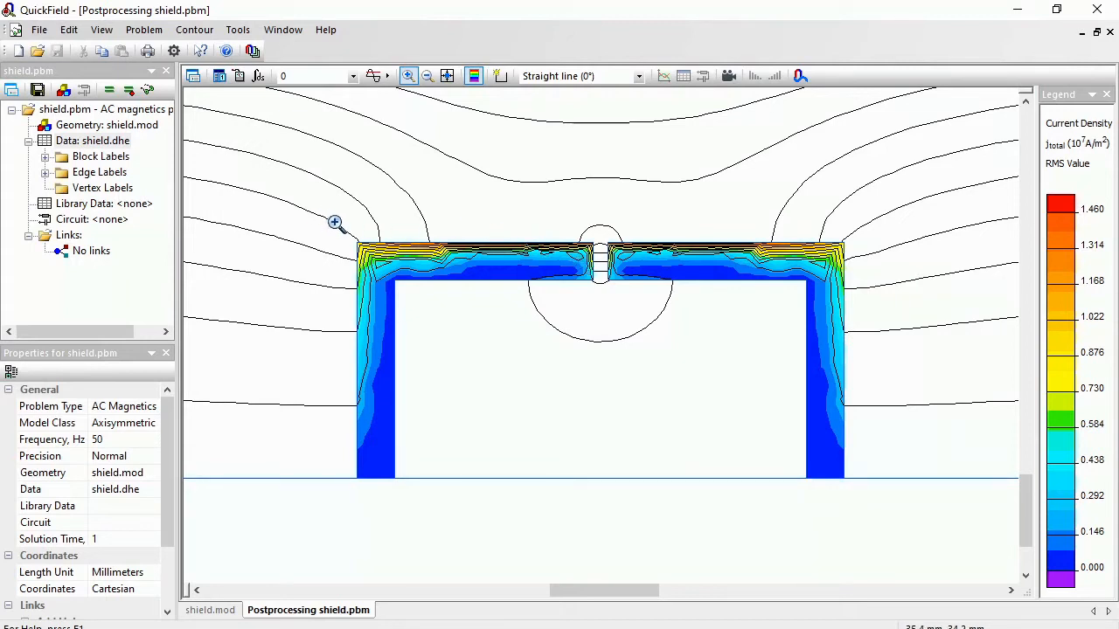
left_click_drag(325, 219, 456, 332)
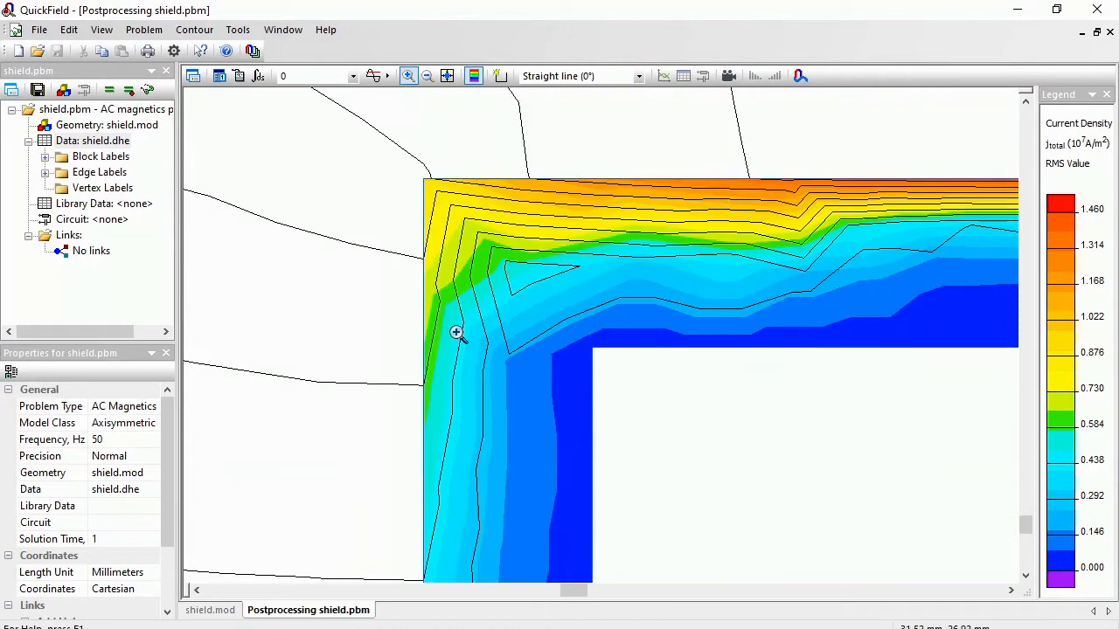
left_click(194, 78)
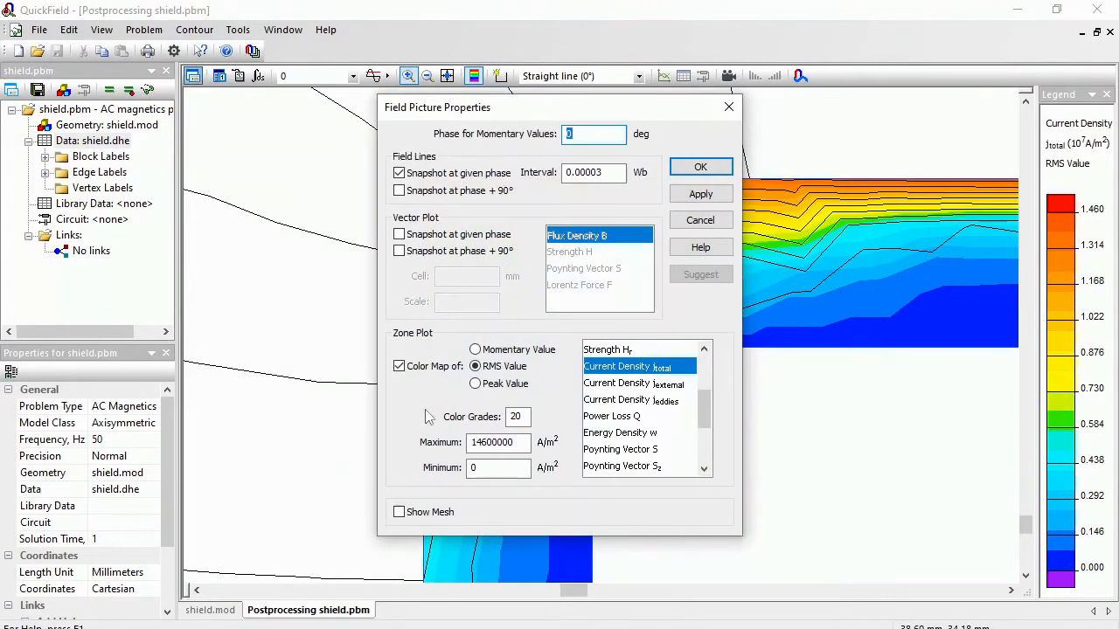
left_click(418, 514)
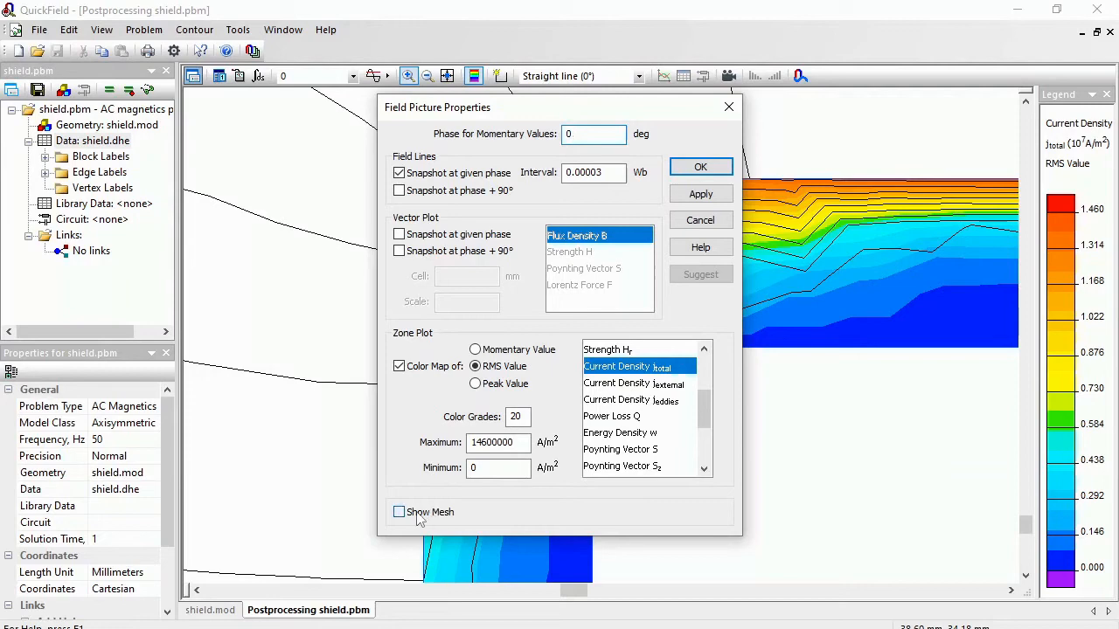
left_click(404, 367)
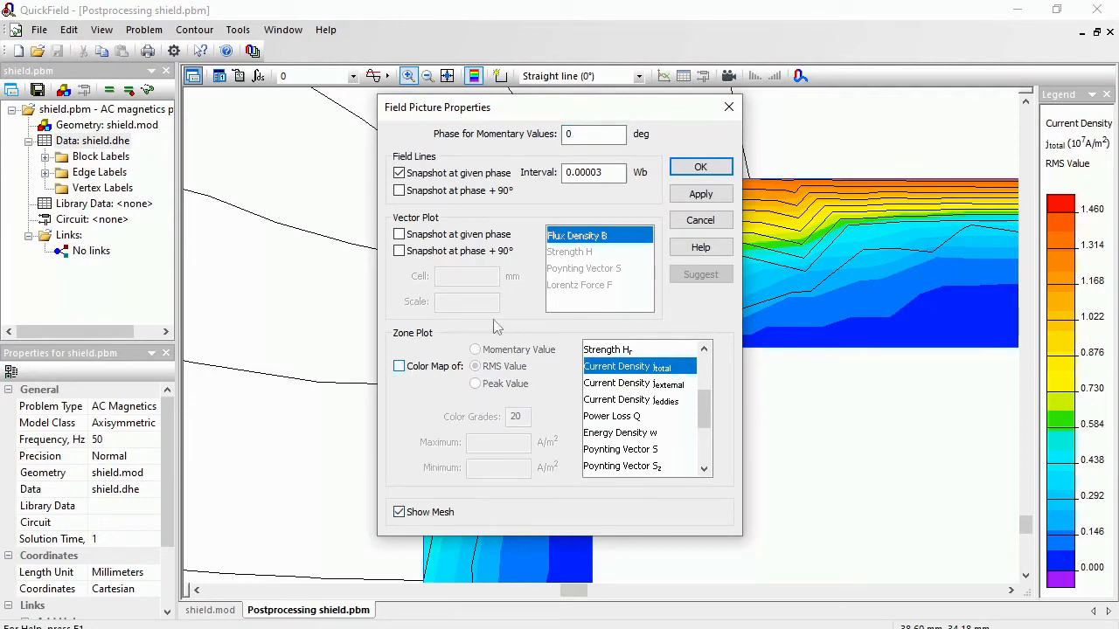
left_click(693, 166)
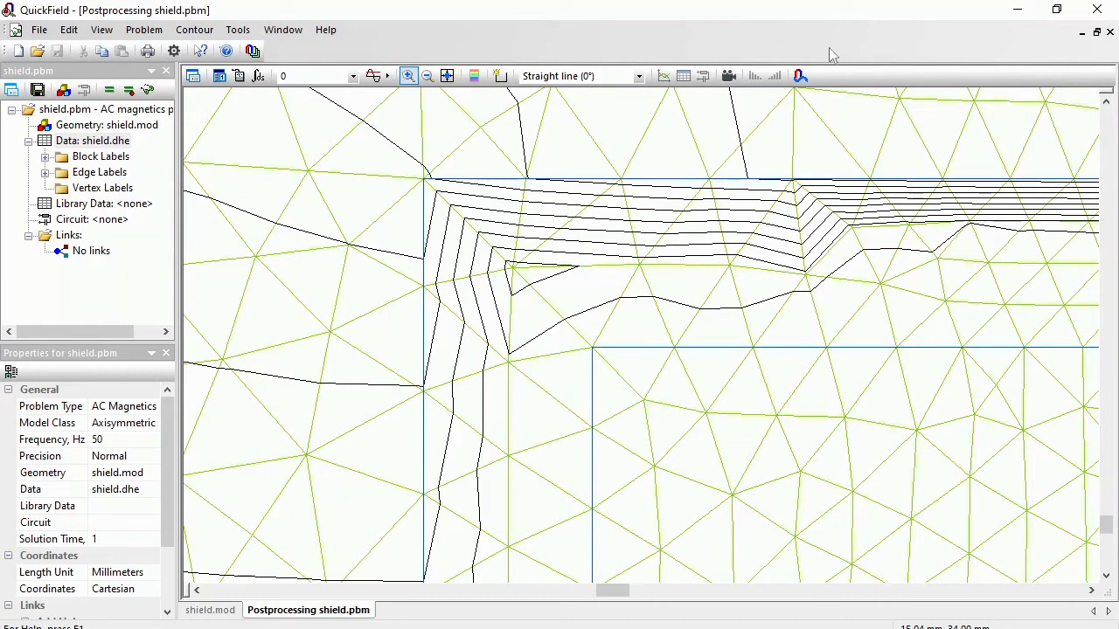
Refine the geometry's mesh based on the previous solution with one iteration and 6400 nodes, and open the new results.
left_click(116, 127)
double_click(116, 127)
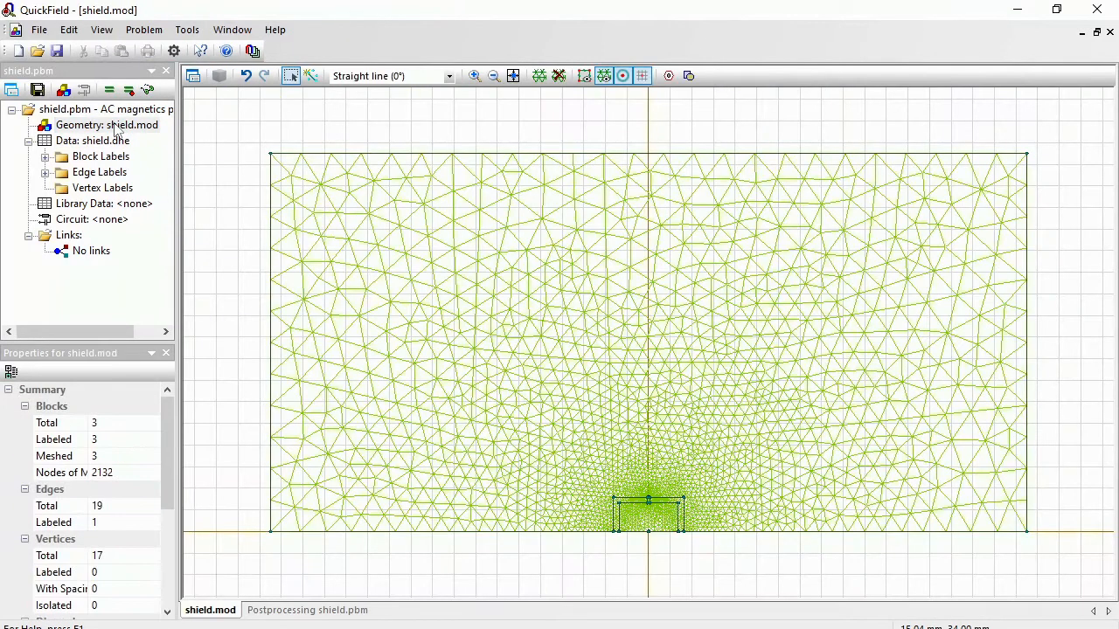
left_click(474, 75)
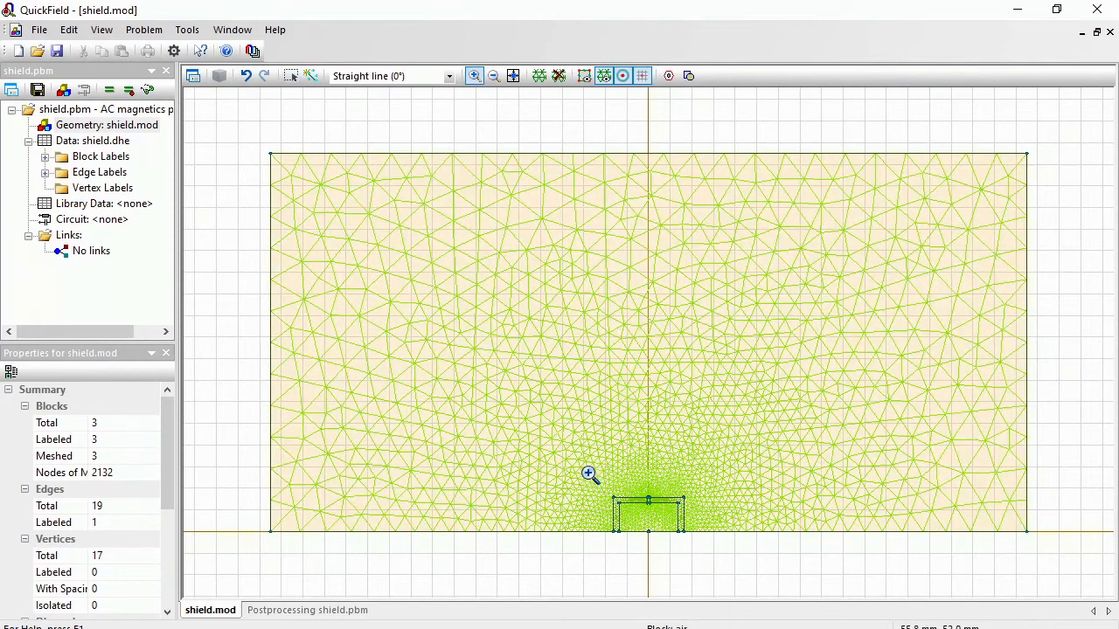
left_click_drag(584, 472, 662, 531)
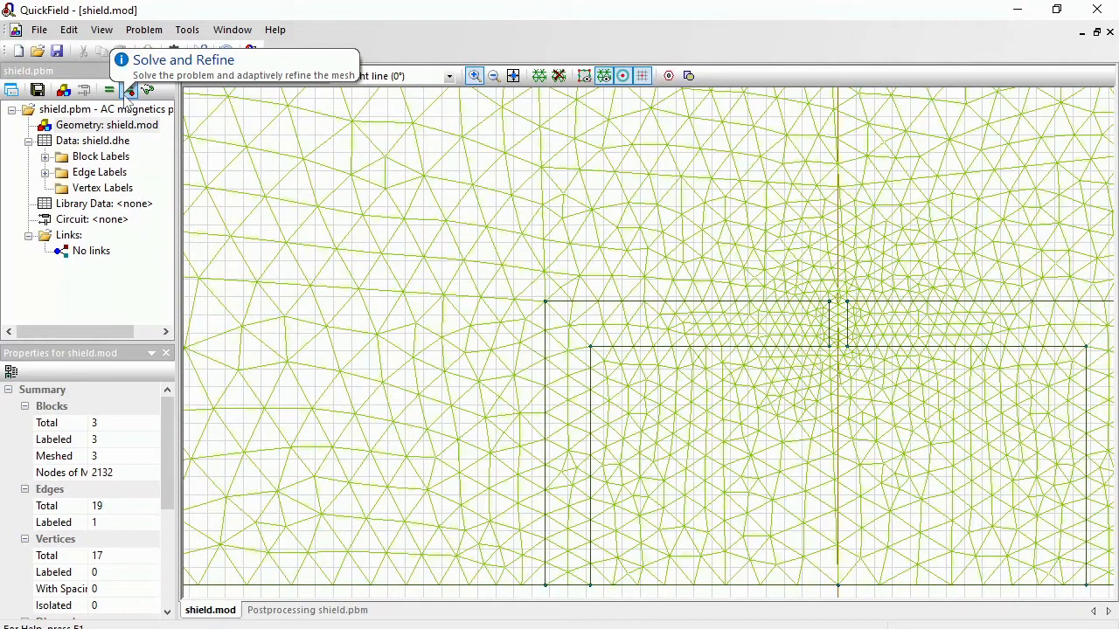
left_click(129, 91)
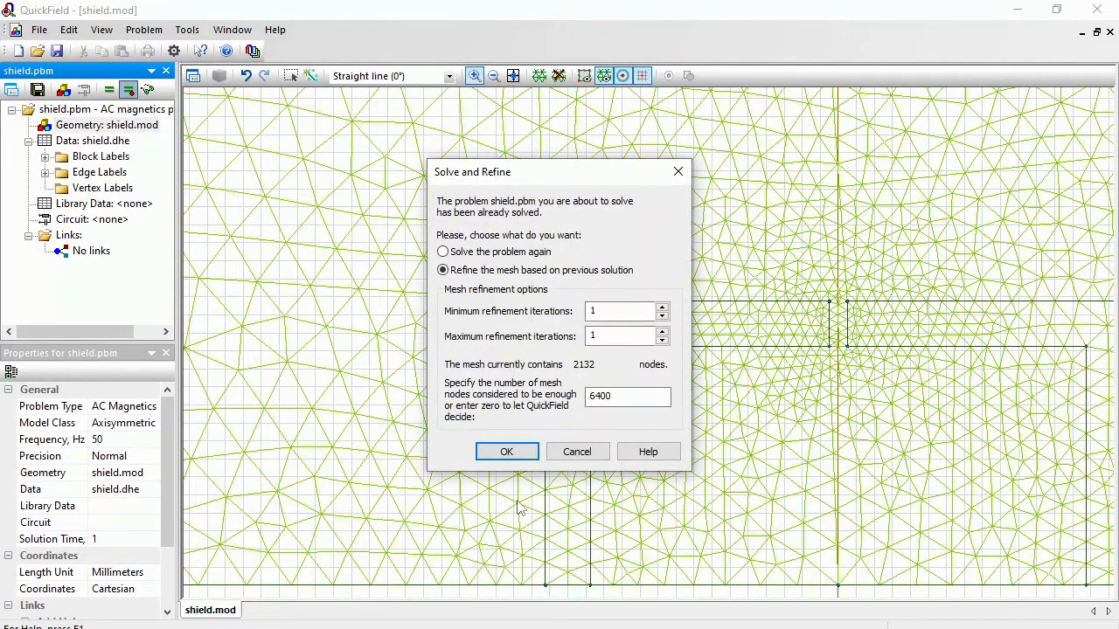
left_click(506, 453)
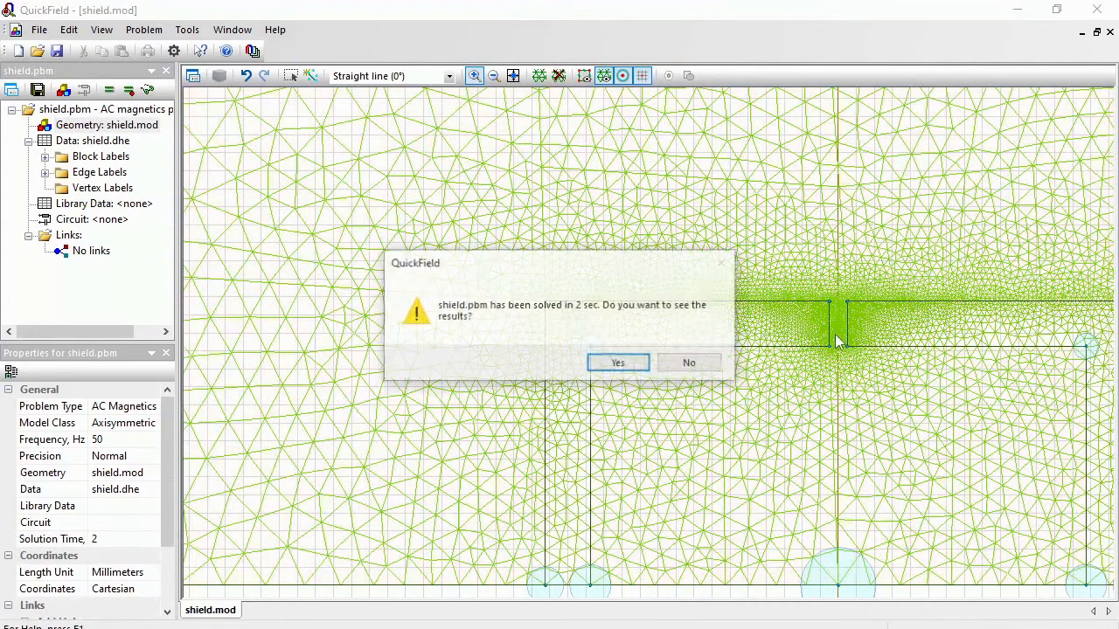
left_click(619, 364)
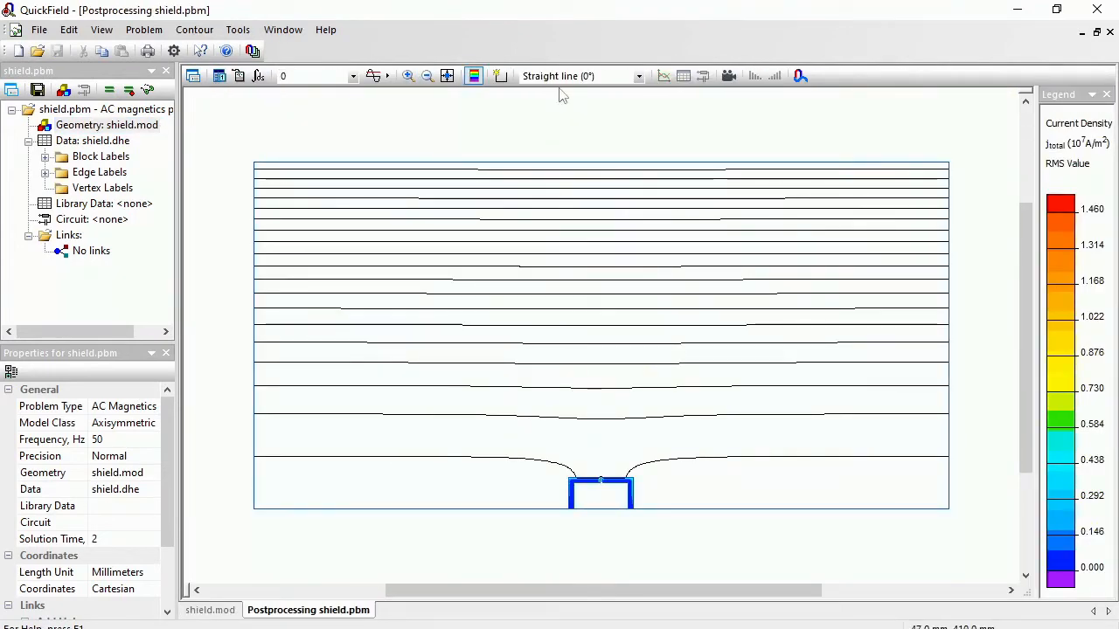
Refine the mesh again based on the previous solution with one iteration and 20700 nodes, and open the updated results.
left_click(407, 76)
left_click_drag(555, 464, 604, 507)
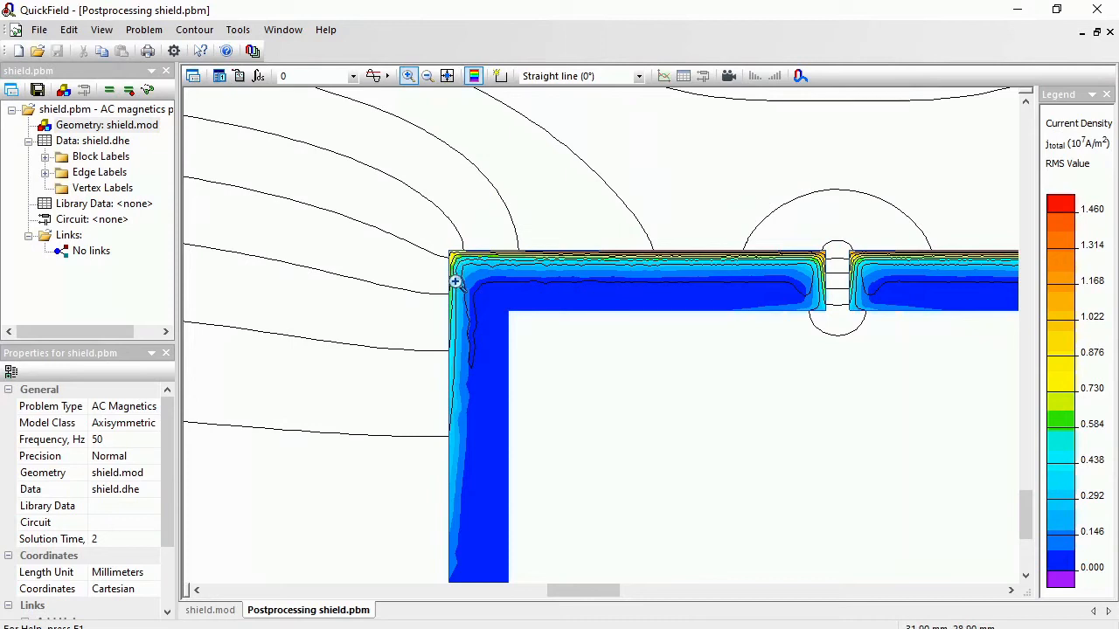
left_click(129, 92)
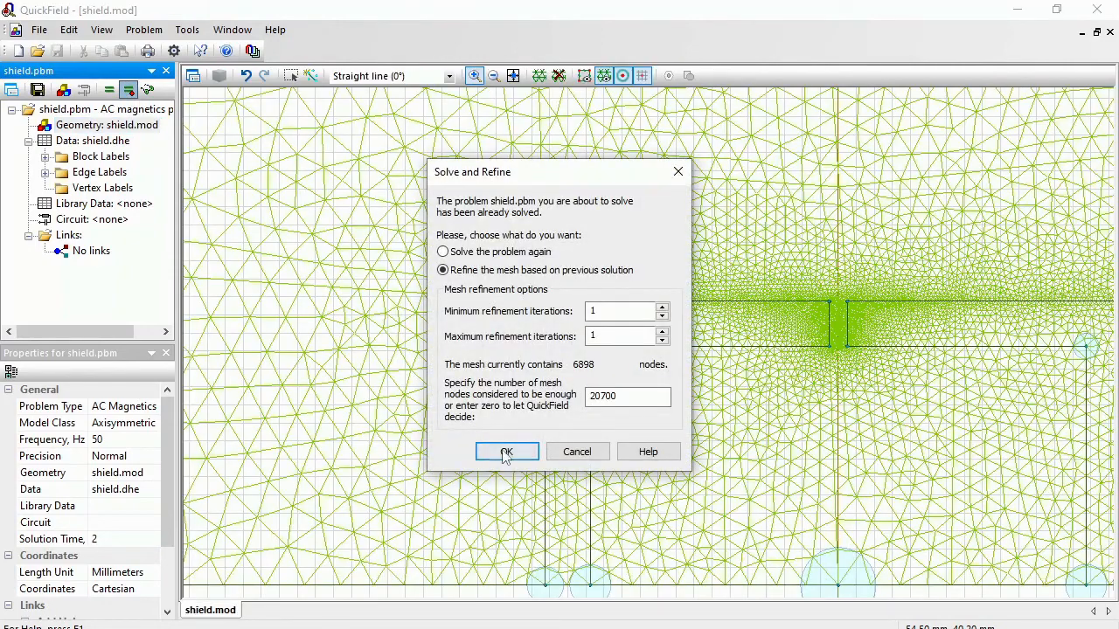
left_click(505, 453)
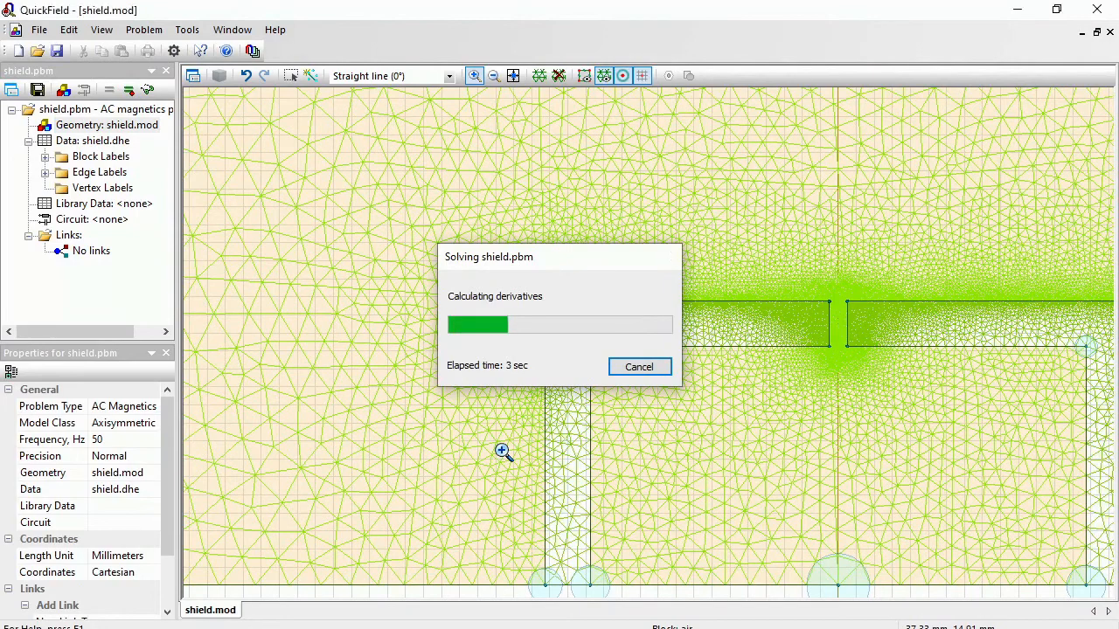
left_click(614, 367)
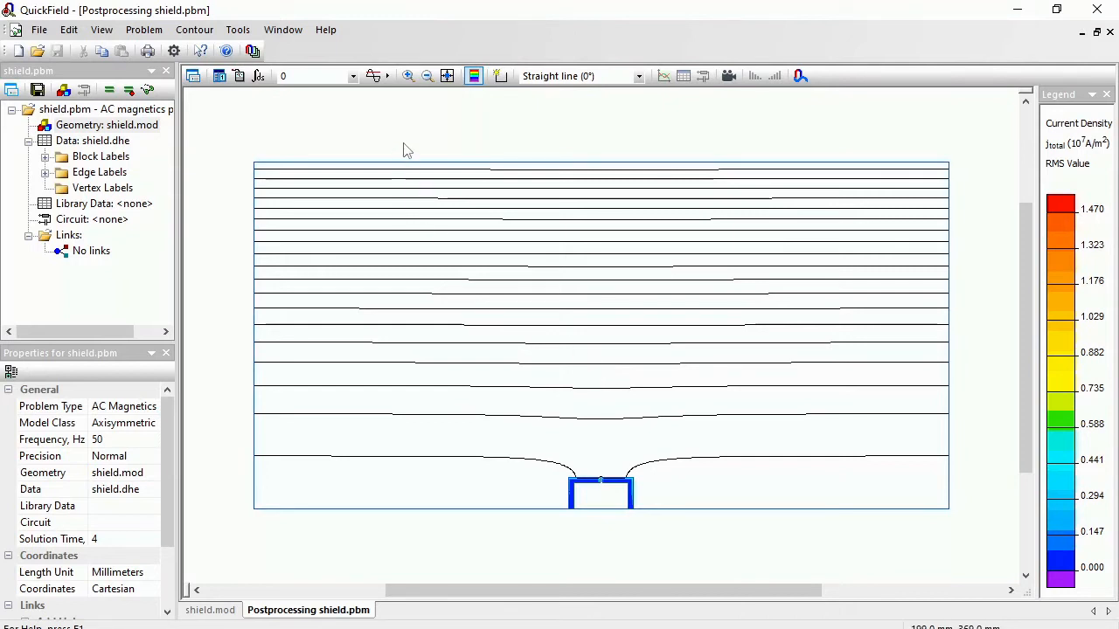
Read the local field values at a point in the air near the source boundary, far from the shield.
left_click(241, 77)
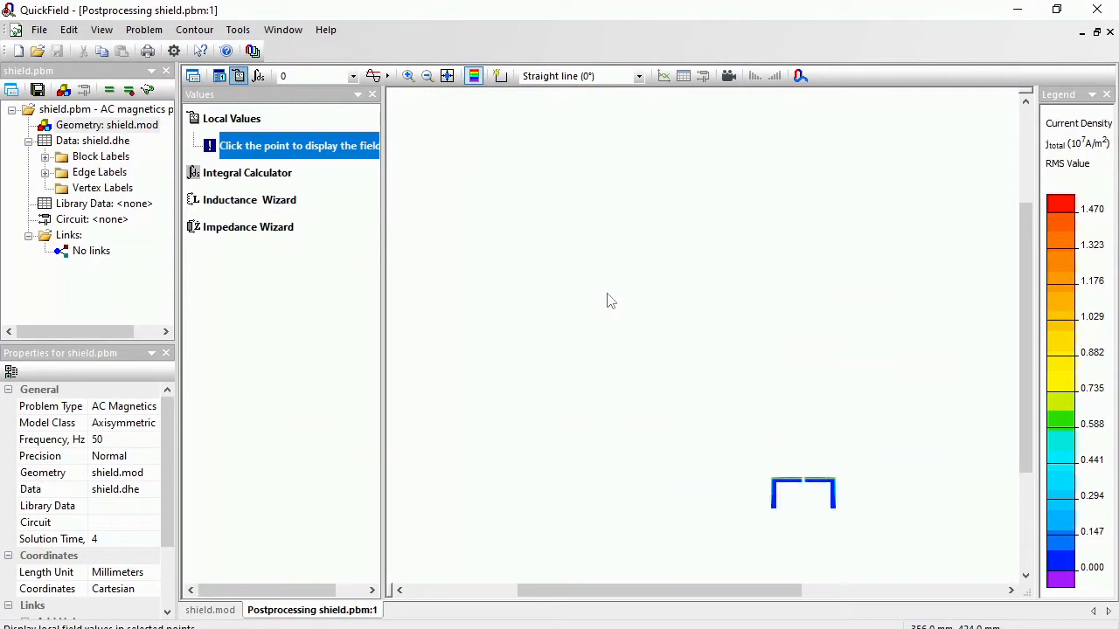
left_click(517, 194)
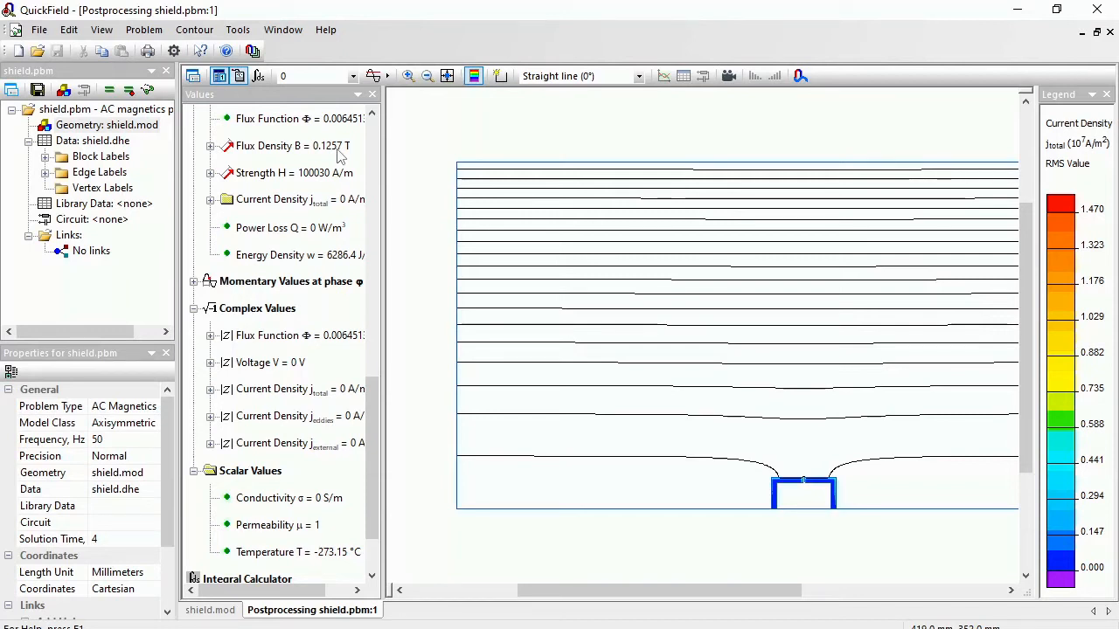
Rescale the source edge label's tangential field to 100000*0.139 / 0.1257 A/m.
left_click(44, 173)
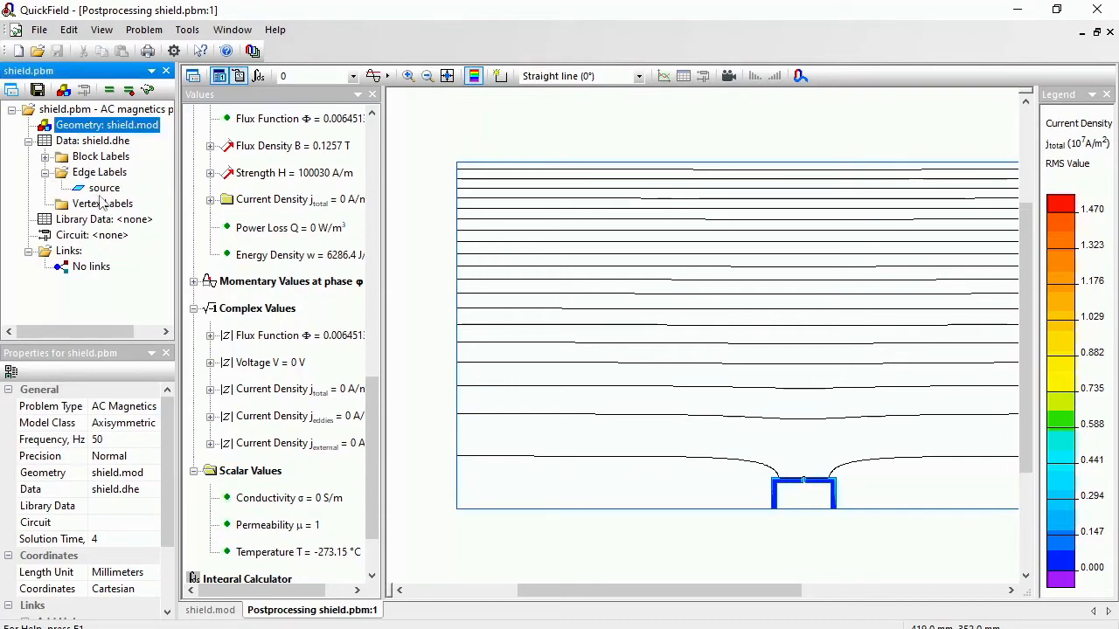
double_click(104, 188)
left_click(478, 317)
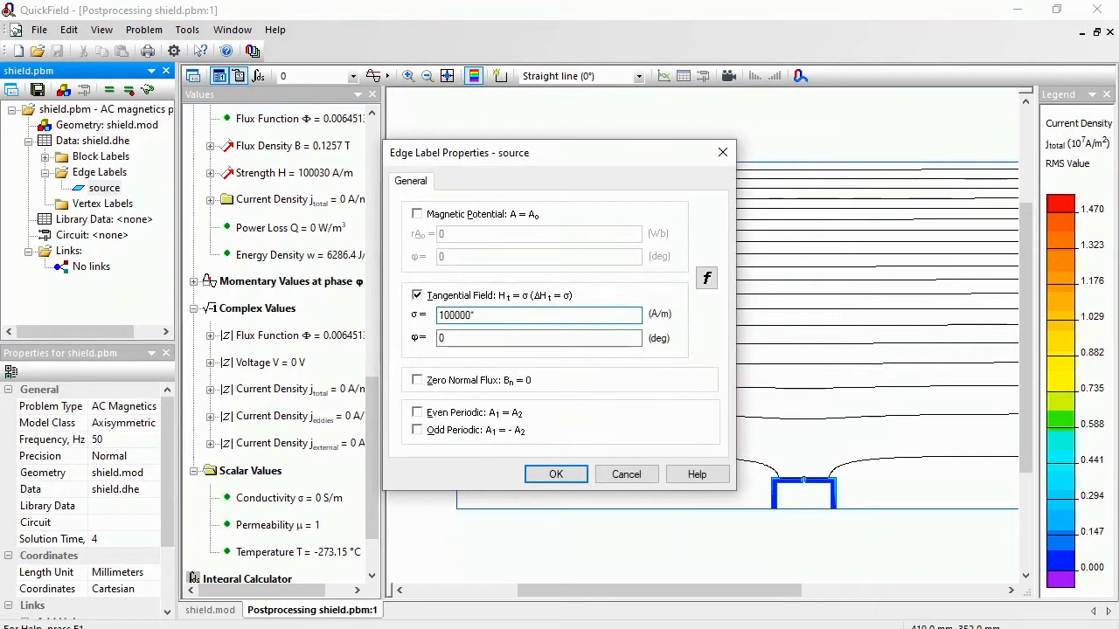
type("*0.139 / 0.")
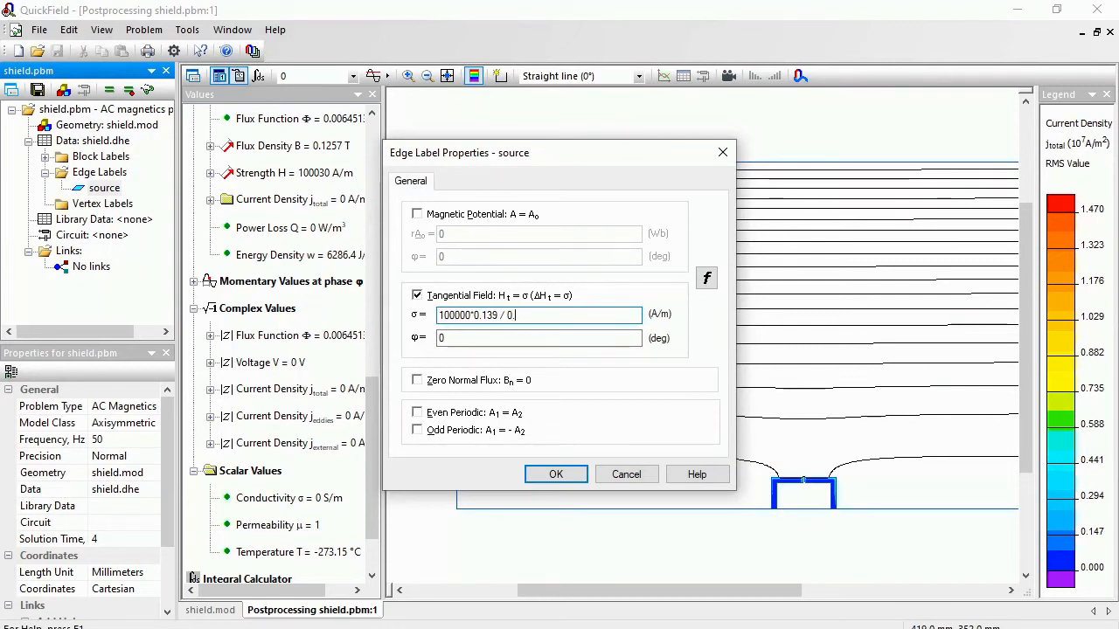
type("1257")
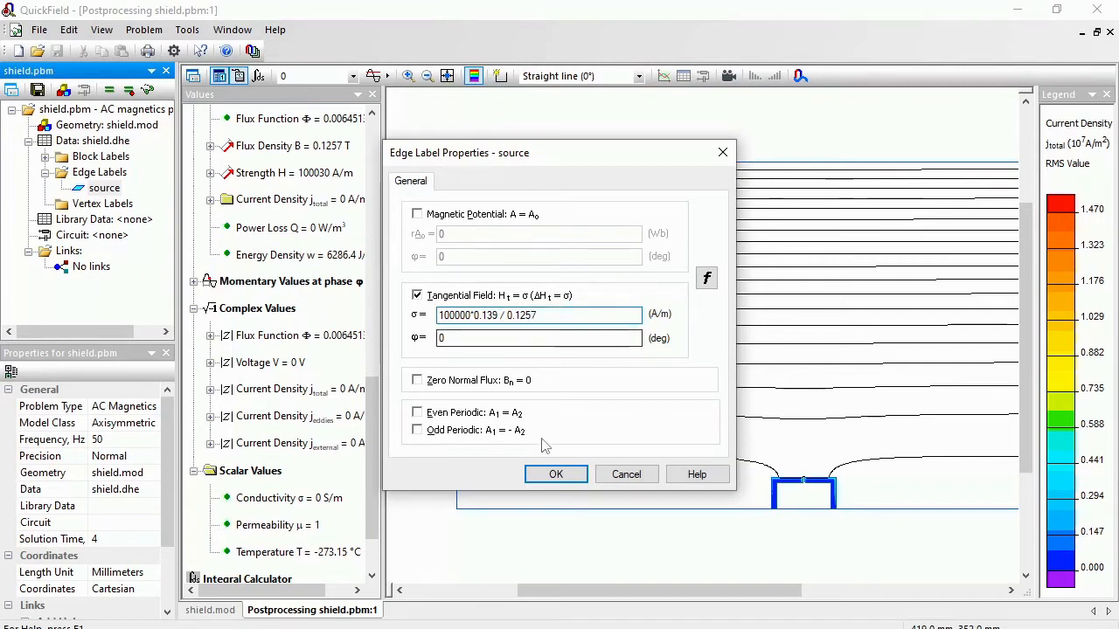
left_click(555, 475)
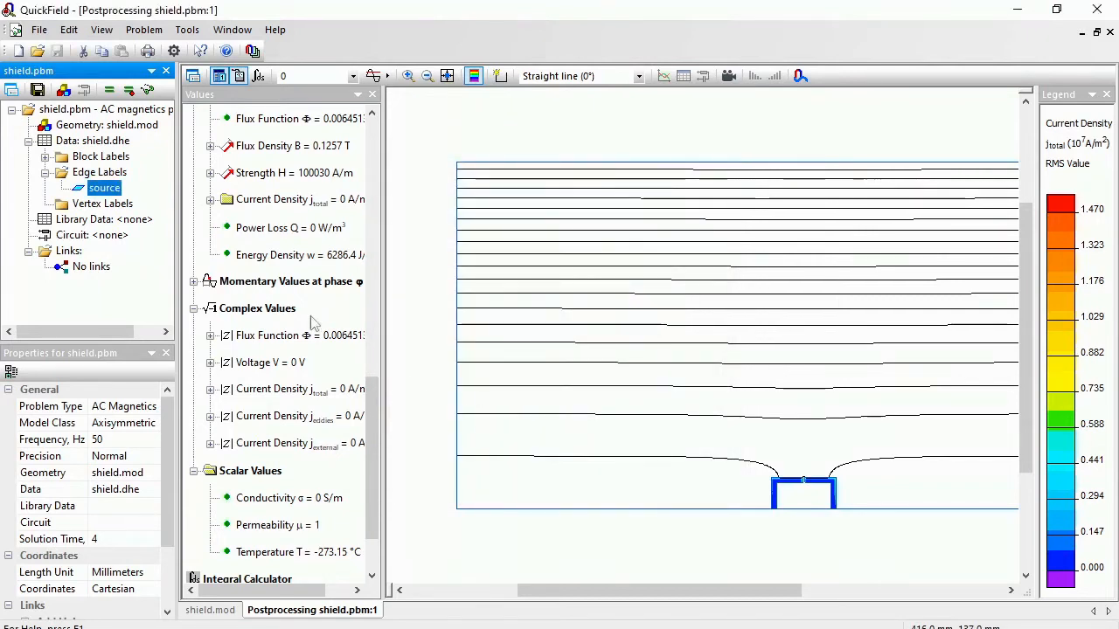
Save the modified shield.dhe data file and solve the problem again, opening the results.
left_click(108, 92)
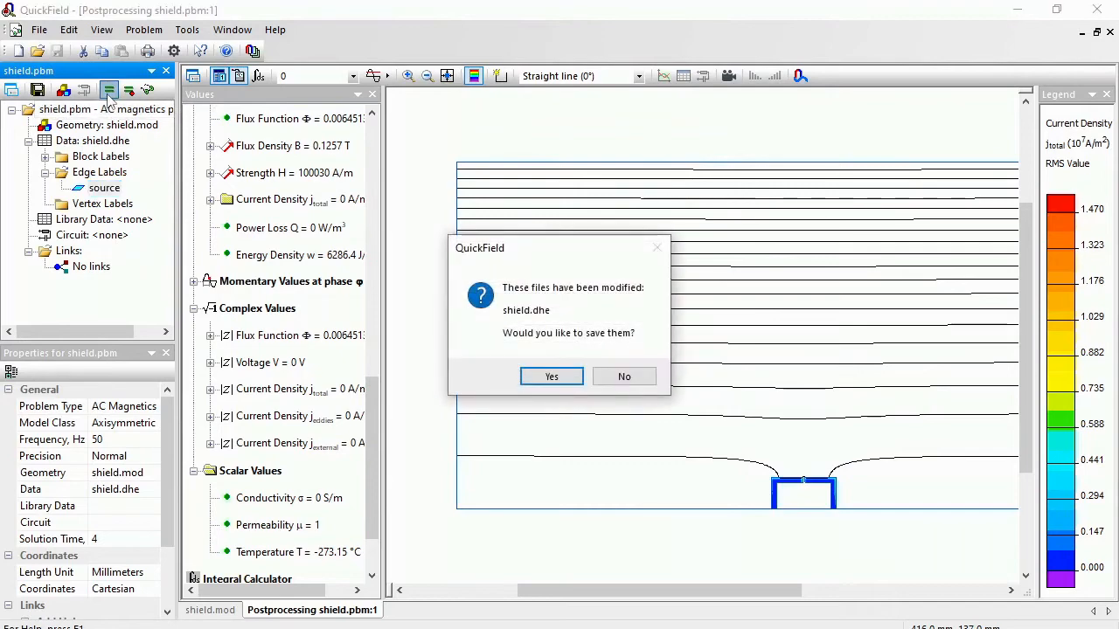
key("Return")
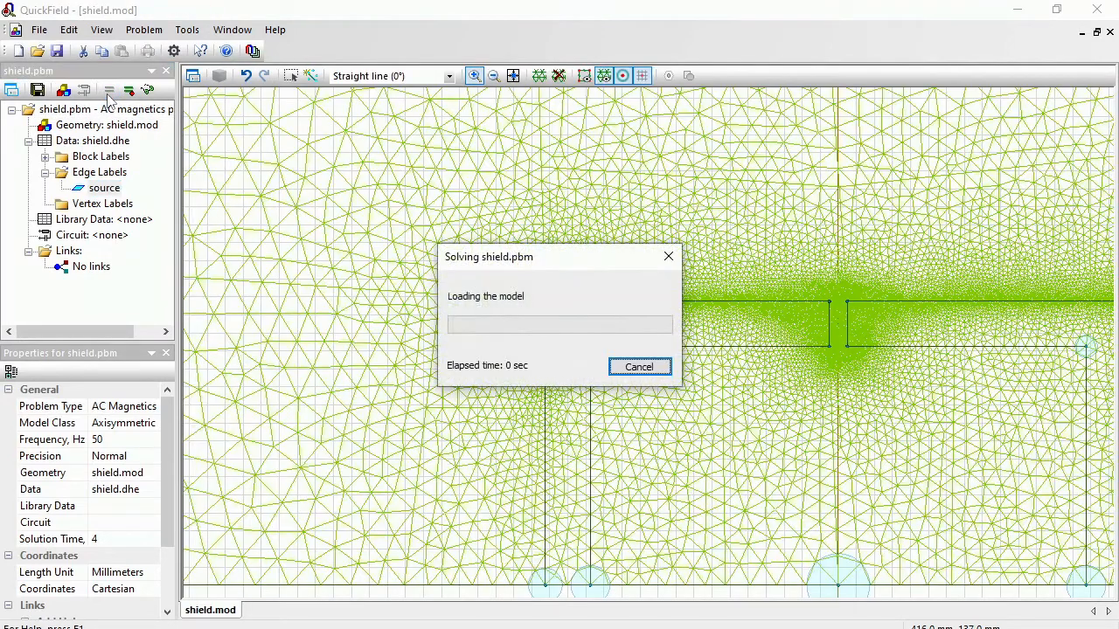
key("Return")
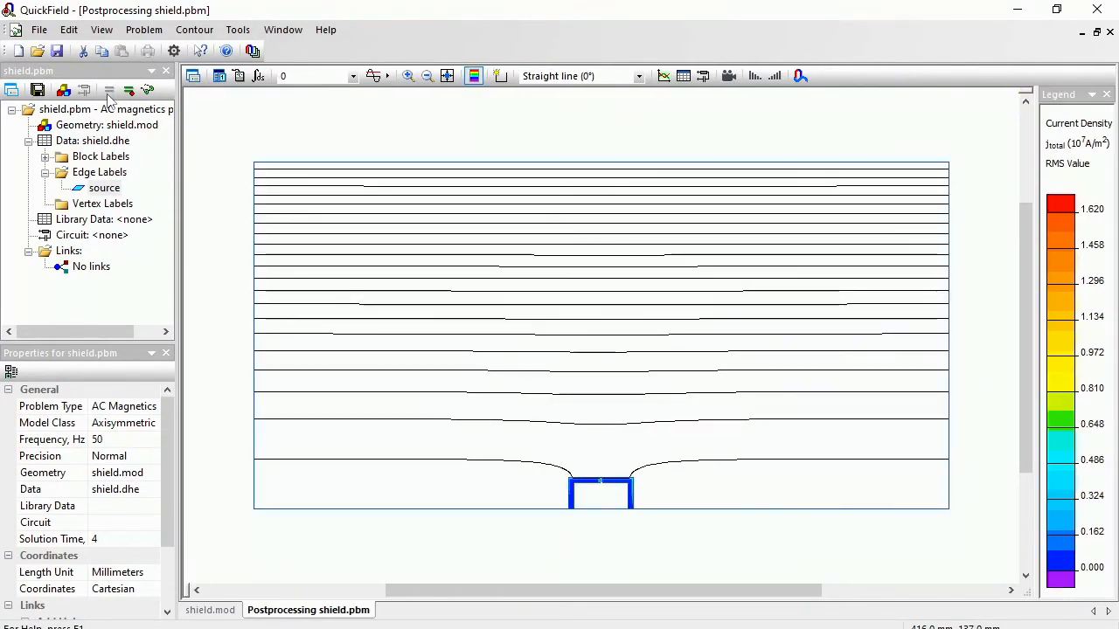
Read the local field values at several points in the outer air region and at the axis inside the shield.
left_click(239, 77)
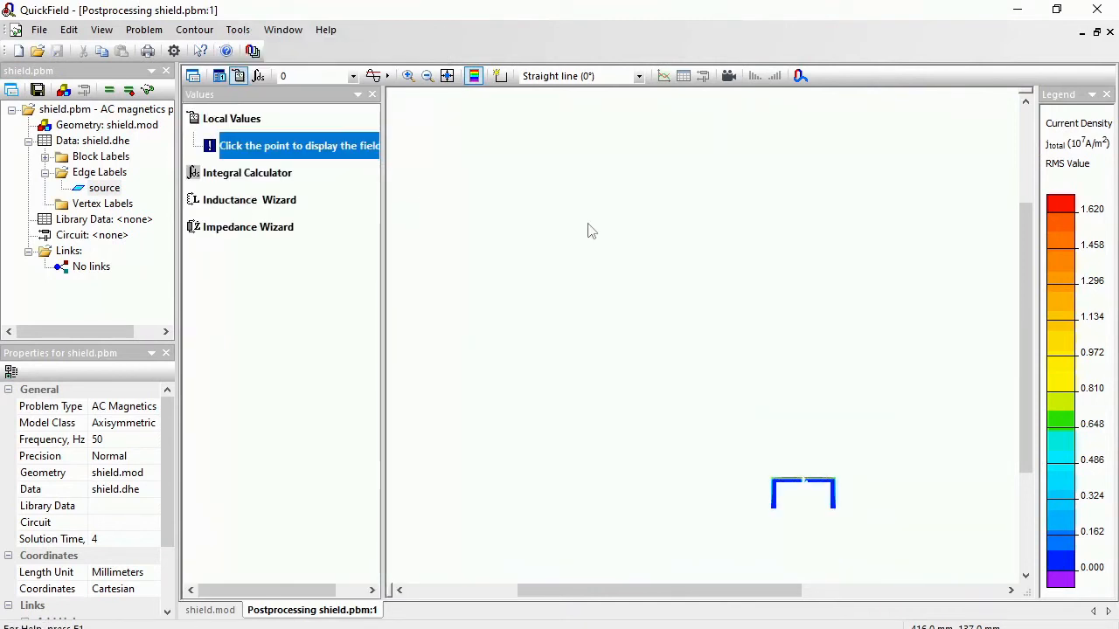
left_click(511, 192)
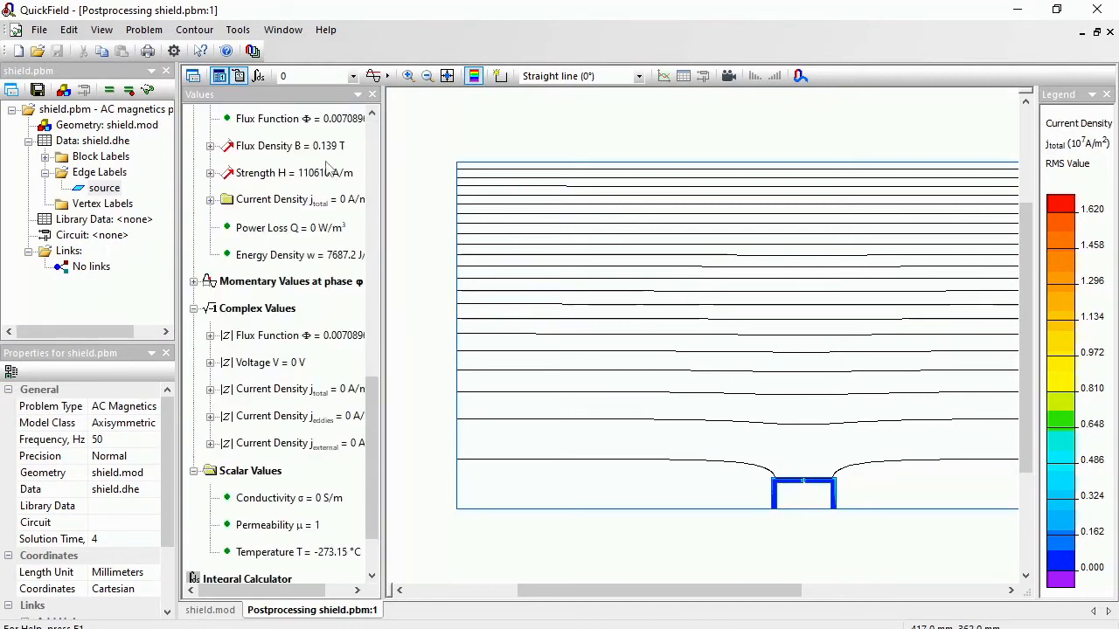
left_click(592, 207)
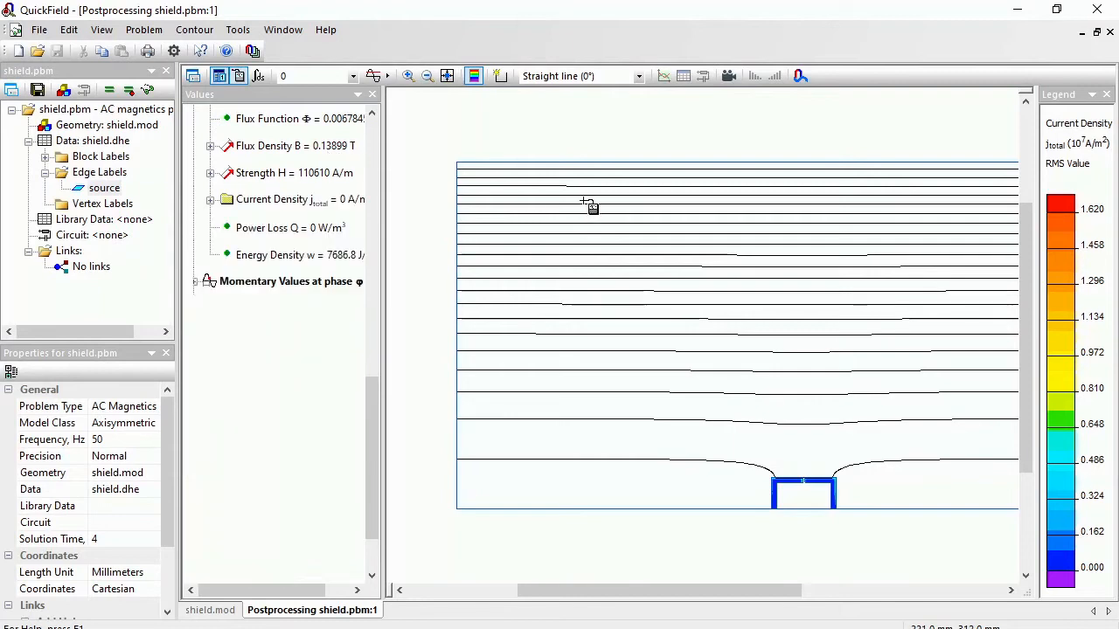
left_click(668, 210)
left_click(564, 235)
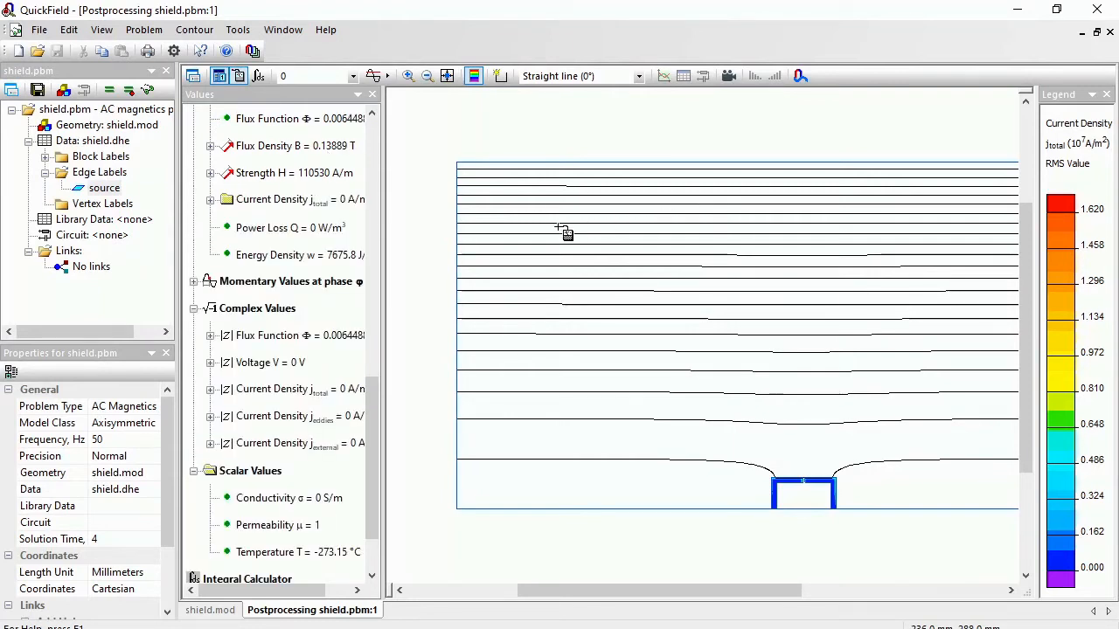
left_click(559, 236)
left_click(498, 297)
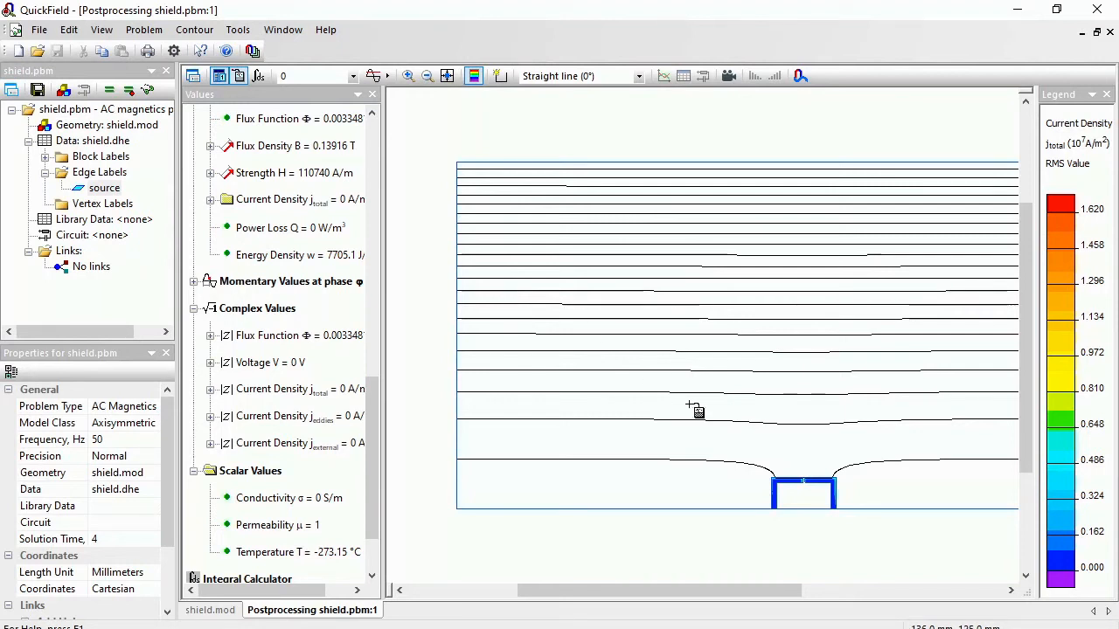
left_click(806, 505)
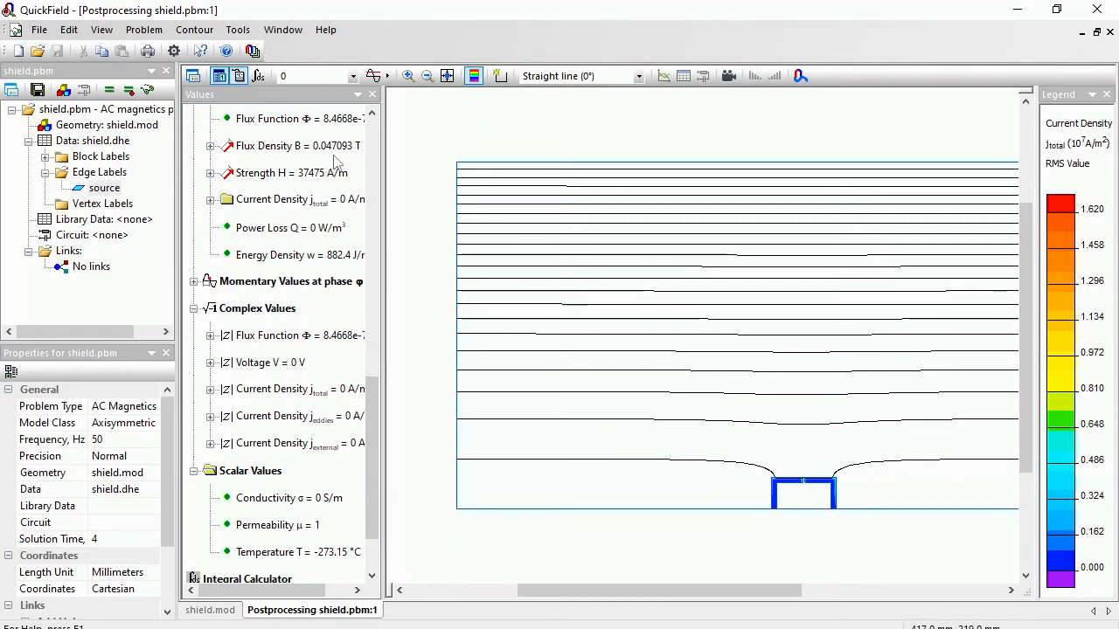
Switch the color map to RMS Flux Density B and set its maximum to 0.139 T.
left_click(194, 77)
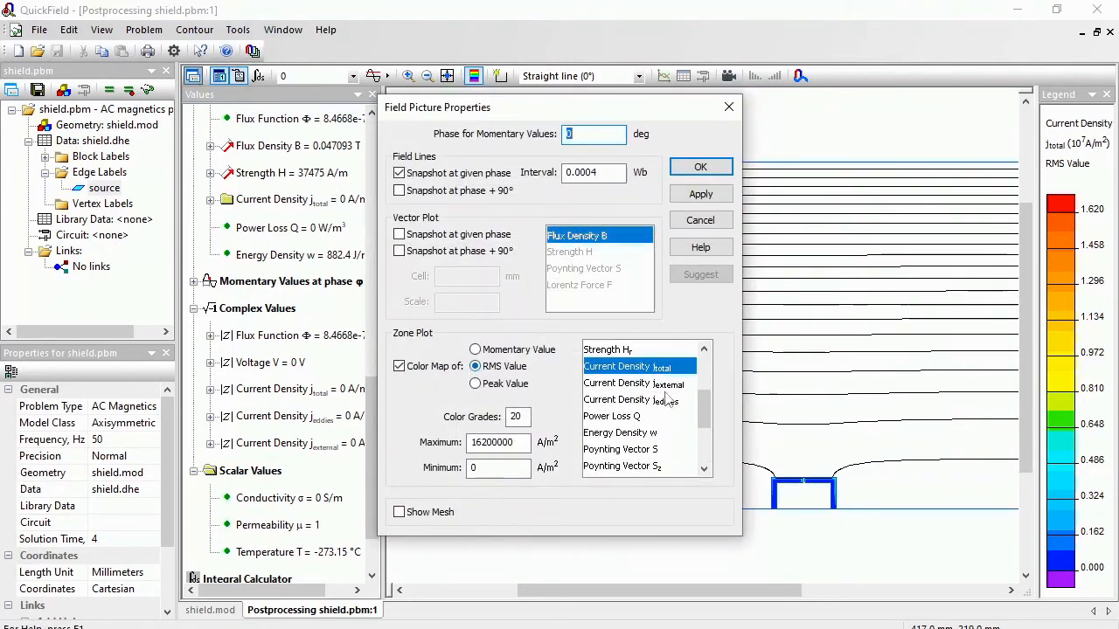
scroll(709, 416, "up", 3)
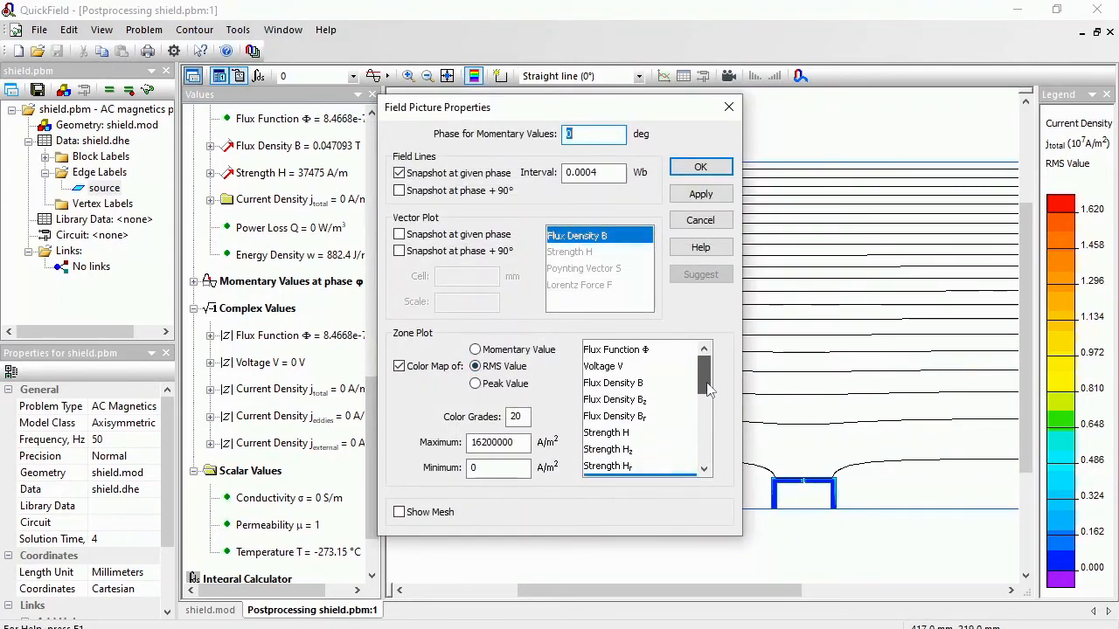
left_click(643, 385)
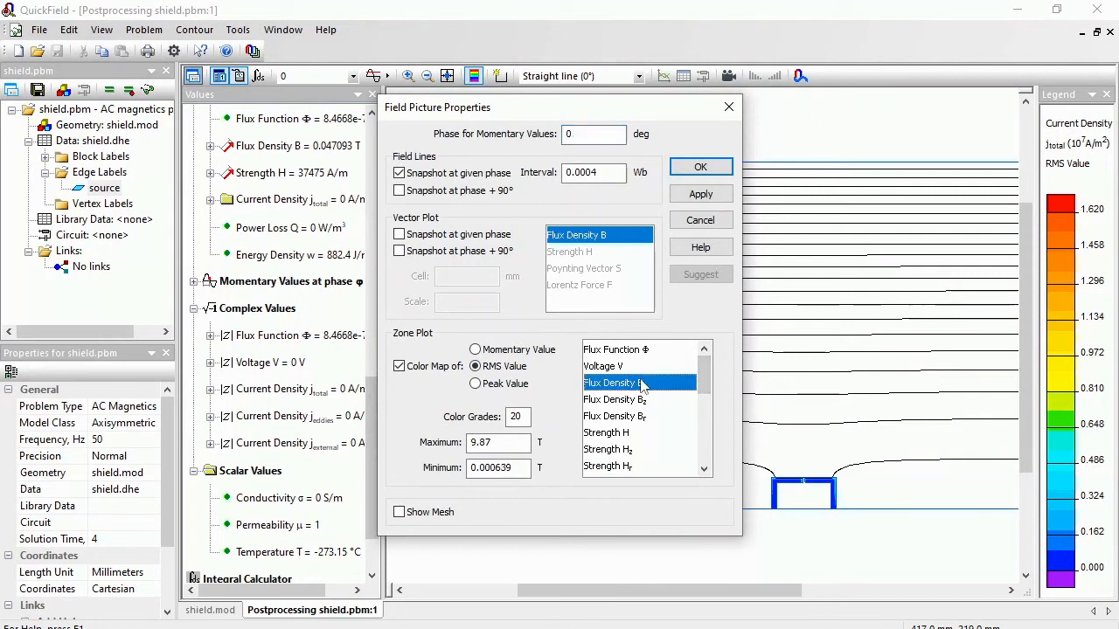
left_click(691, 199)
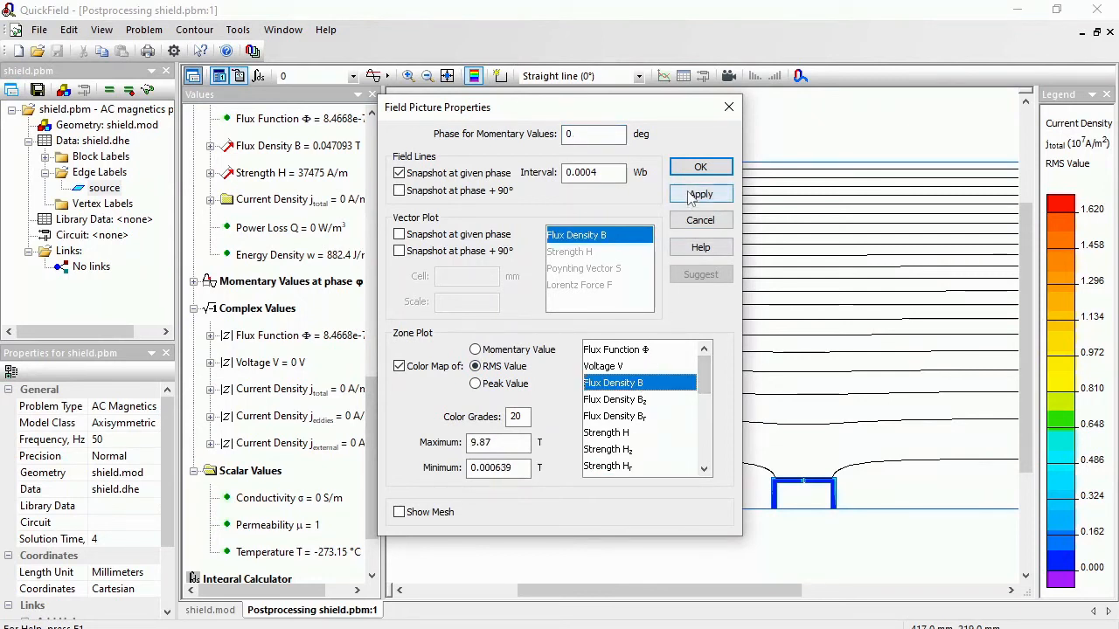
double_click(476, 444)
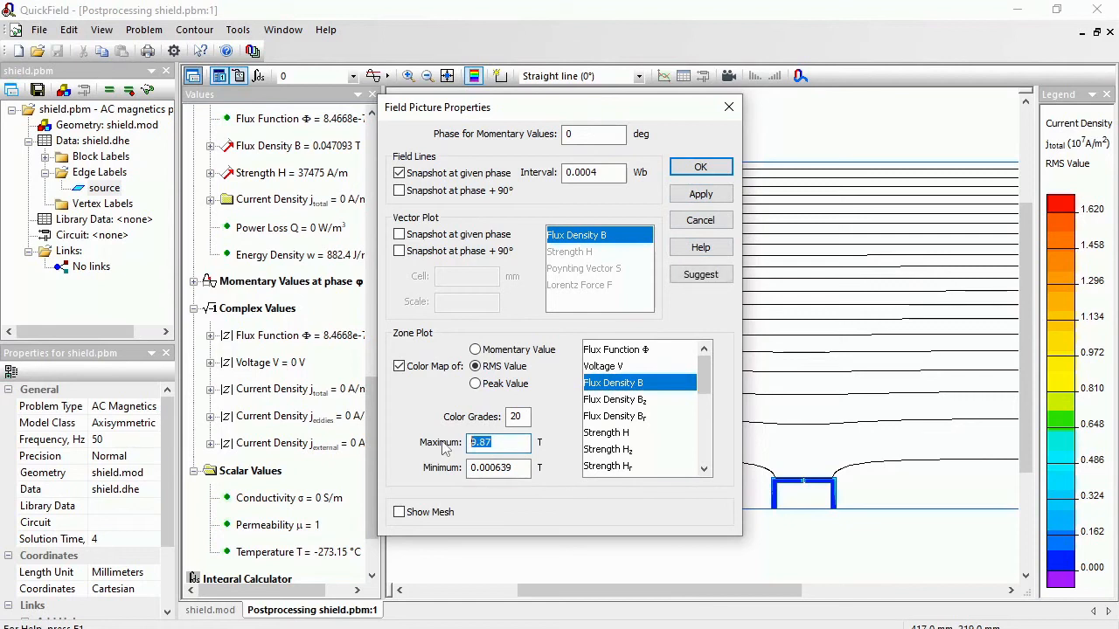
type("0.1")
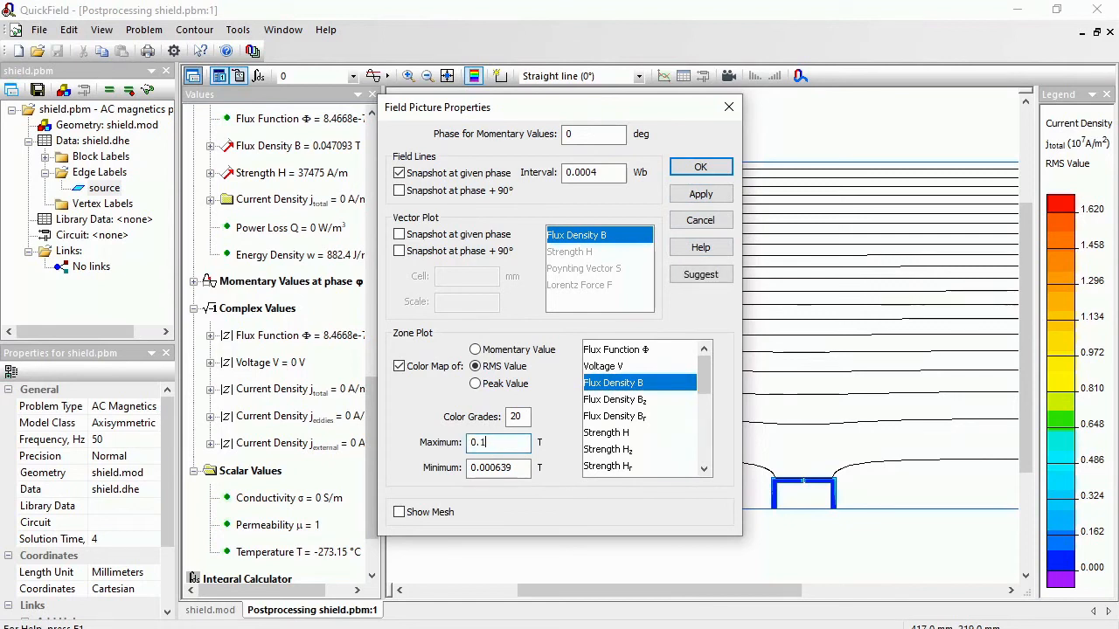
type("39")
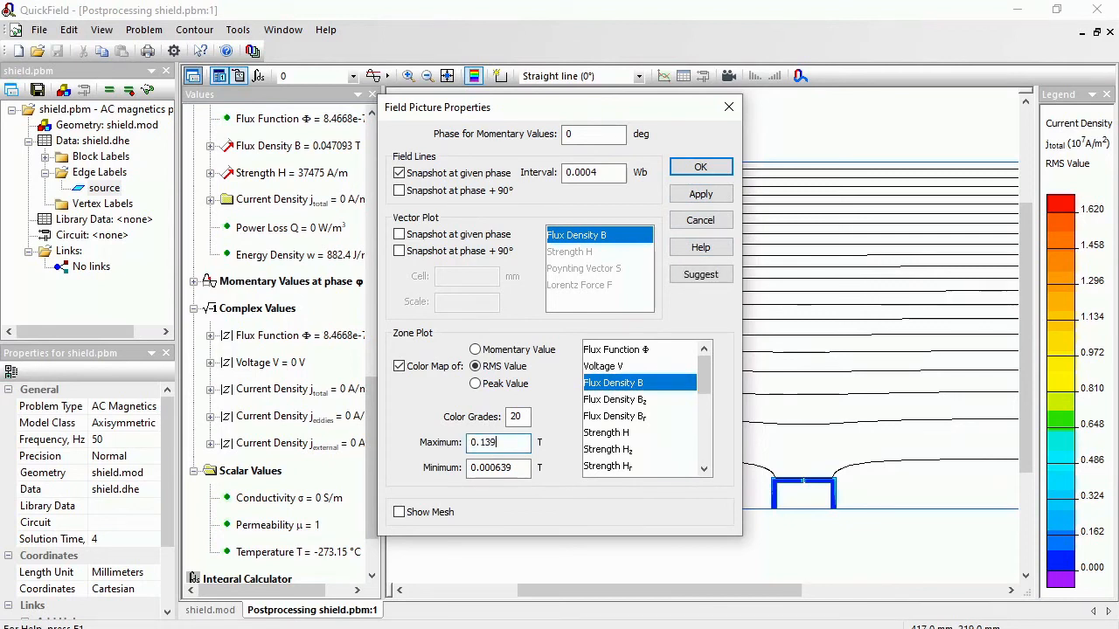
left_click(698, 166)
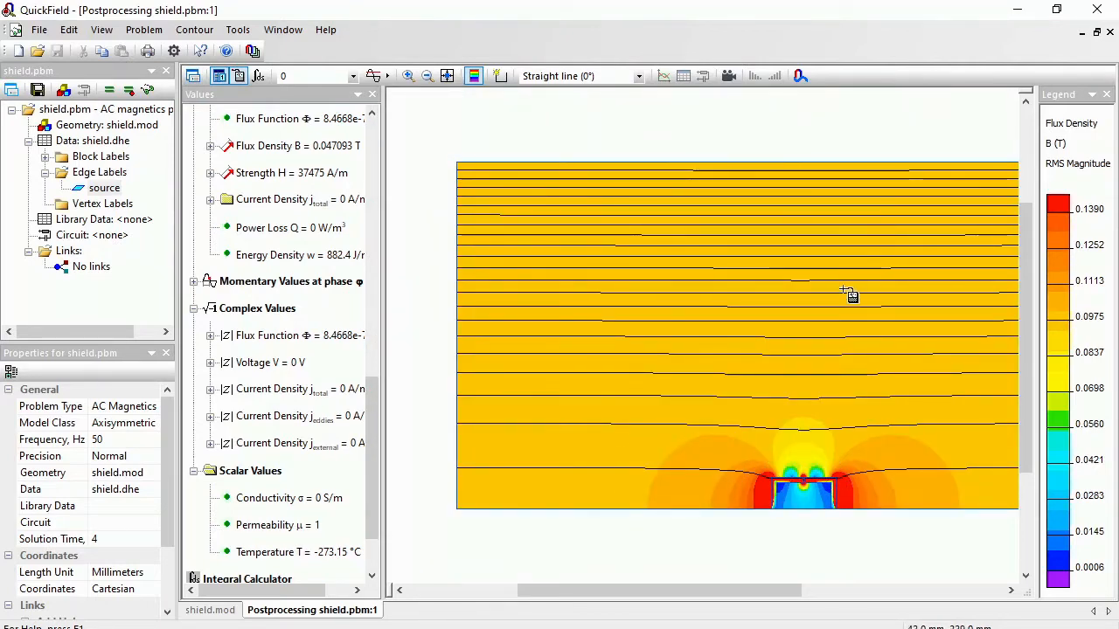
Read the local field values at the axis in the middle of the shield's interior, using a close-up of the shield.
left_click_drag(743, 450, 851, 529)
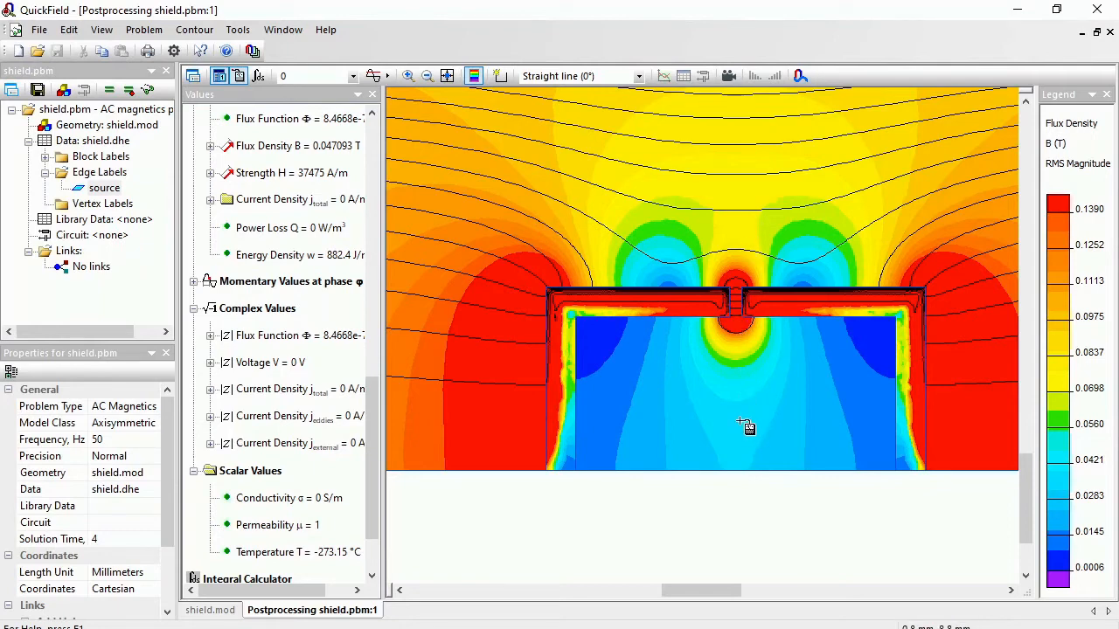
left_click(742, 462)
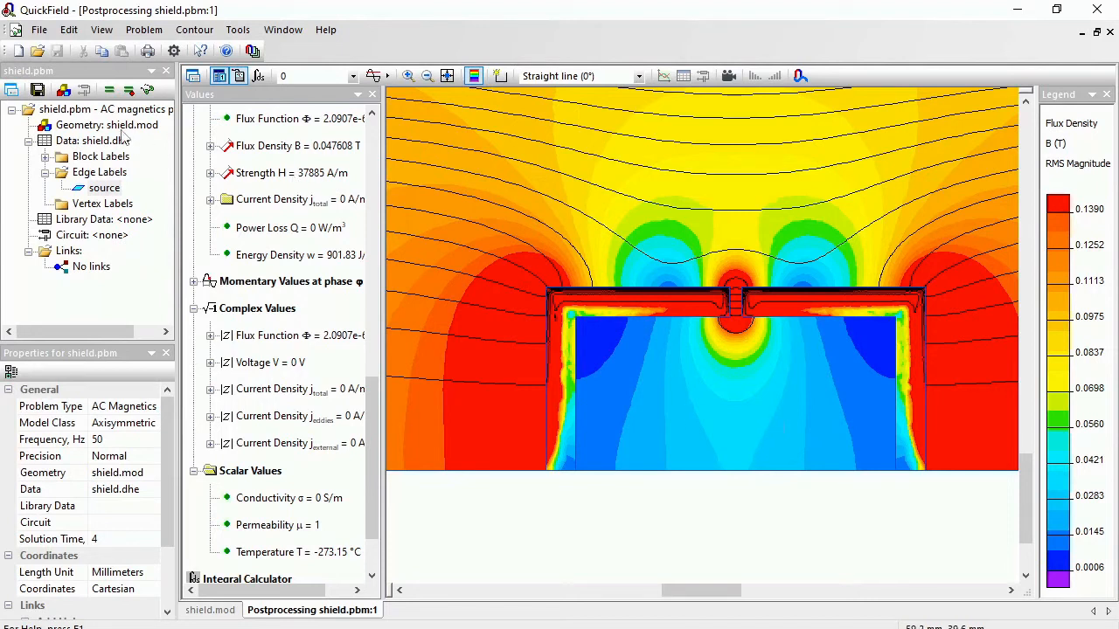
In the shield.mod geometry, move the left shield block by a displacement of 1 mm in z and 0 in r to narrow the gap.
double_click(110, 125)
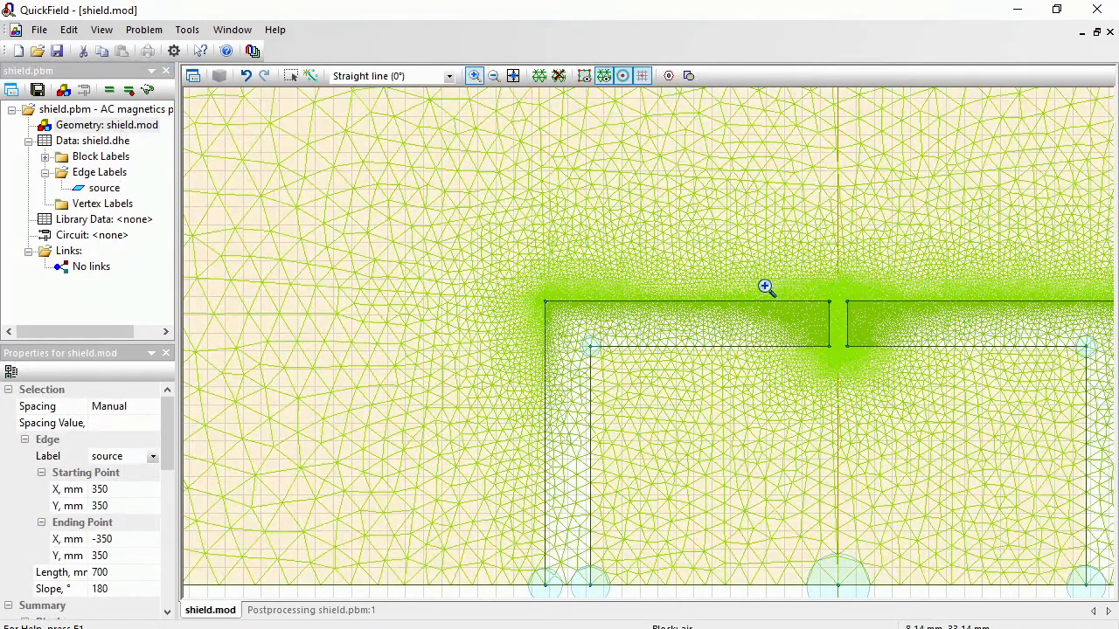
left_click(474, 75)
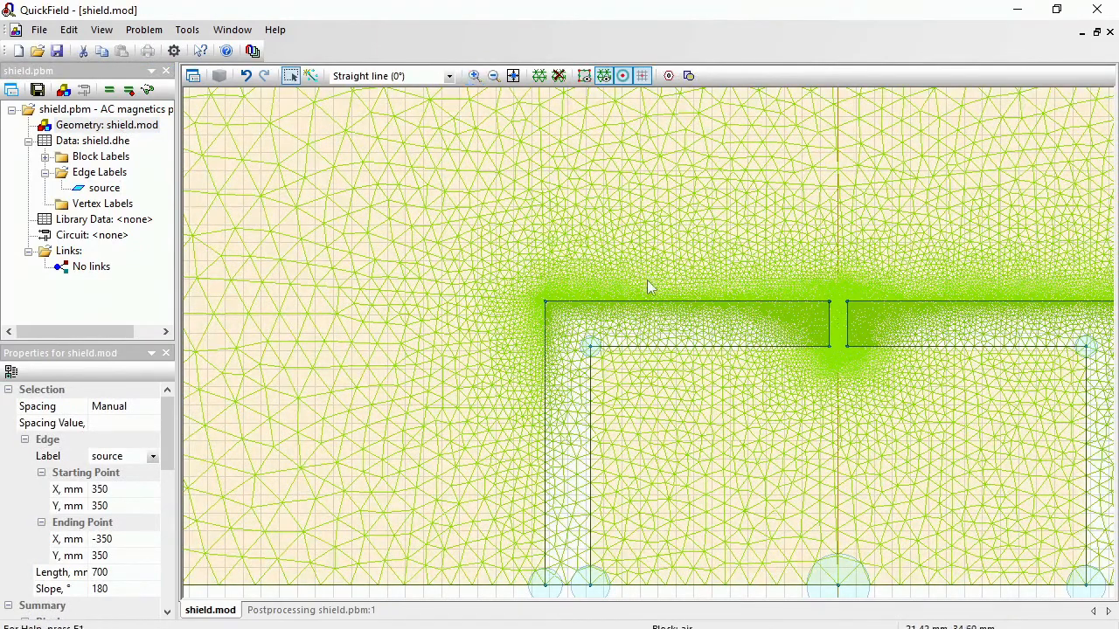
left_click(660, 326)
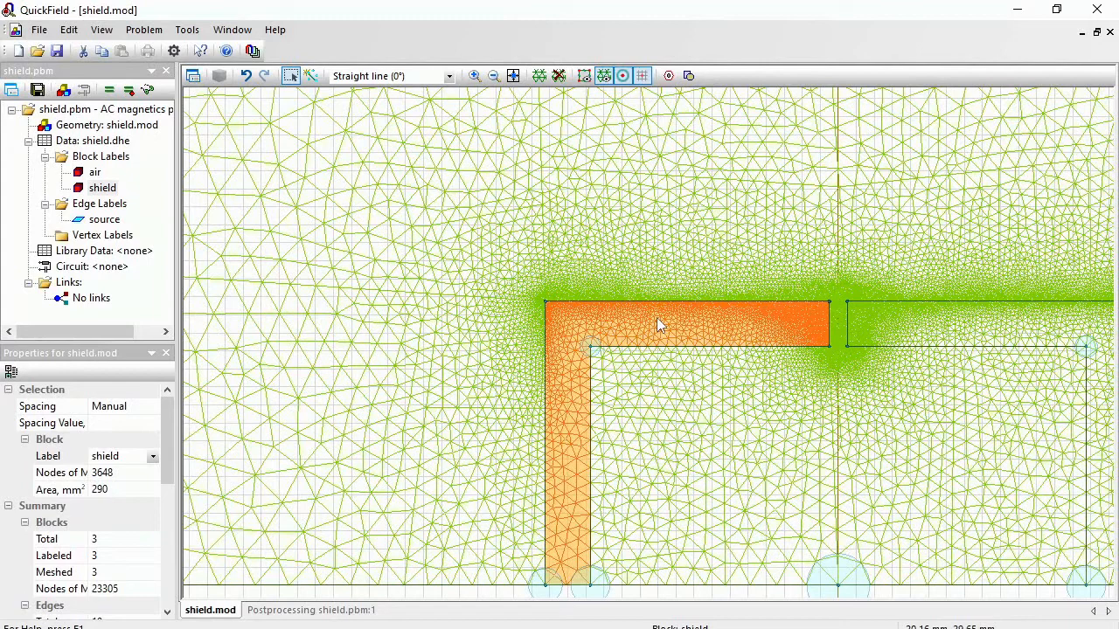
right_click(659, 326)
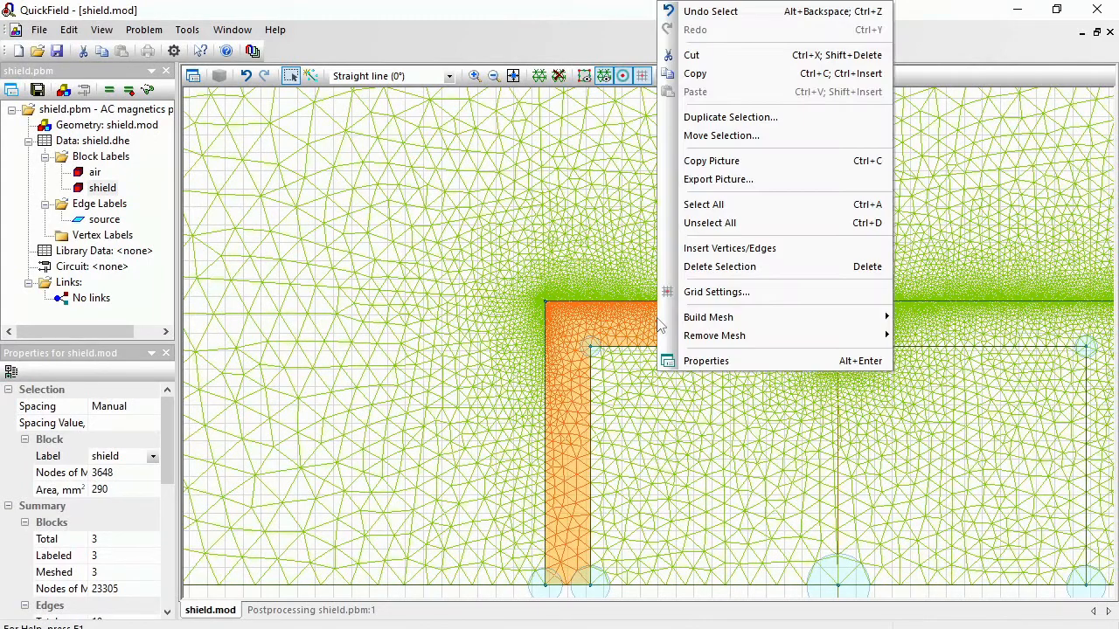
left_click(745, 137)
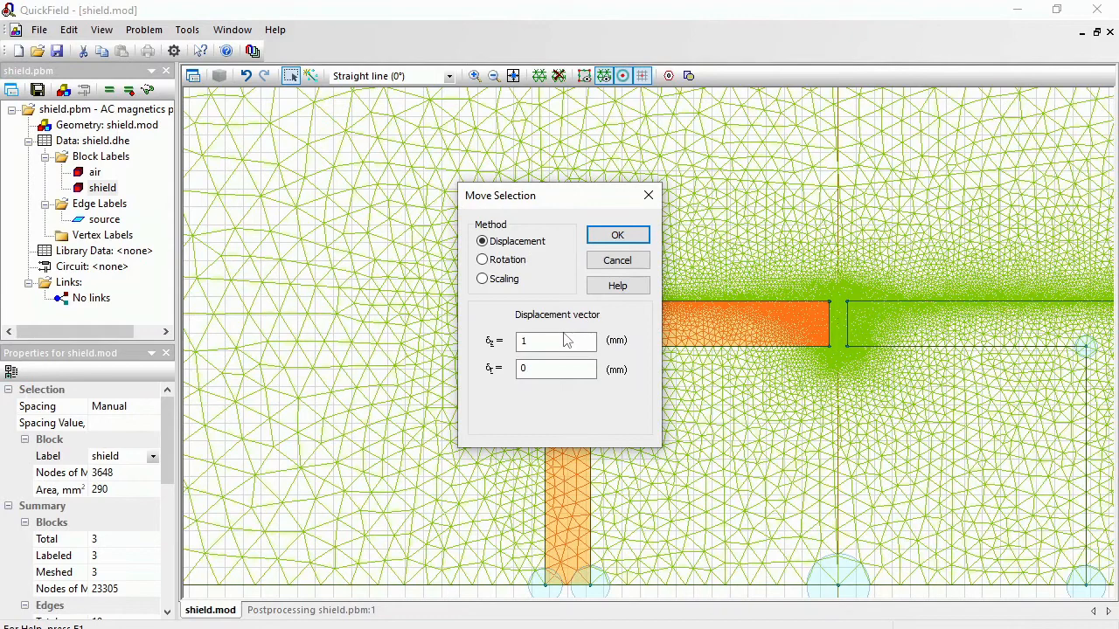
left_click(615, 237)
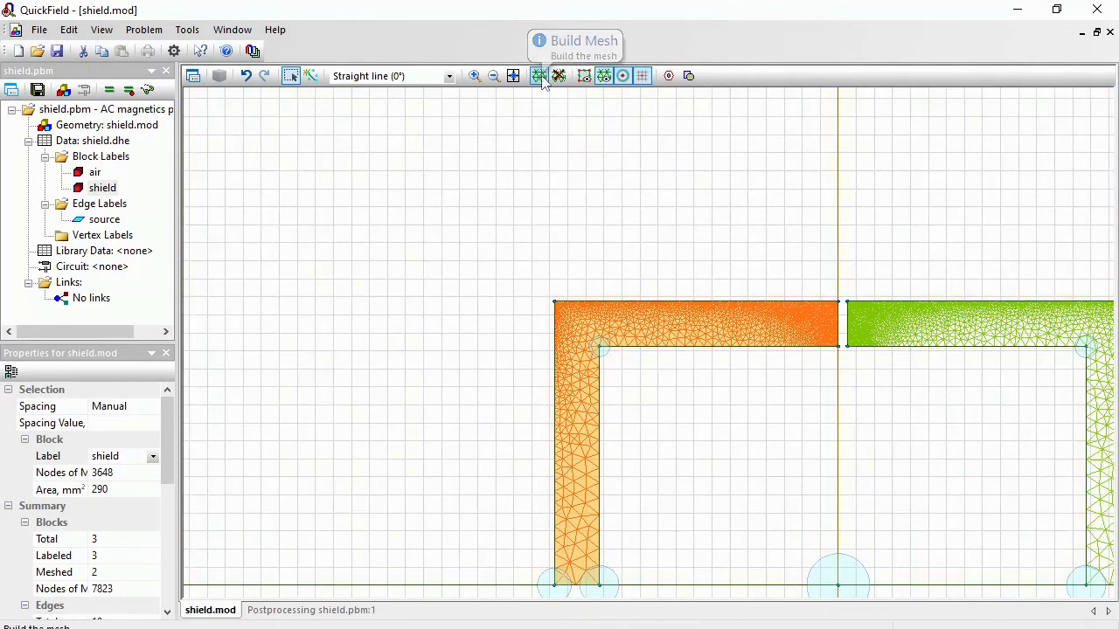
Rebuild the mesh for the changed geometry, save the problem files, solve the problem and open the results.
left_click(541, 76)
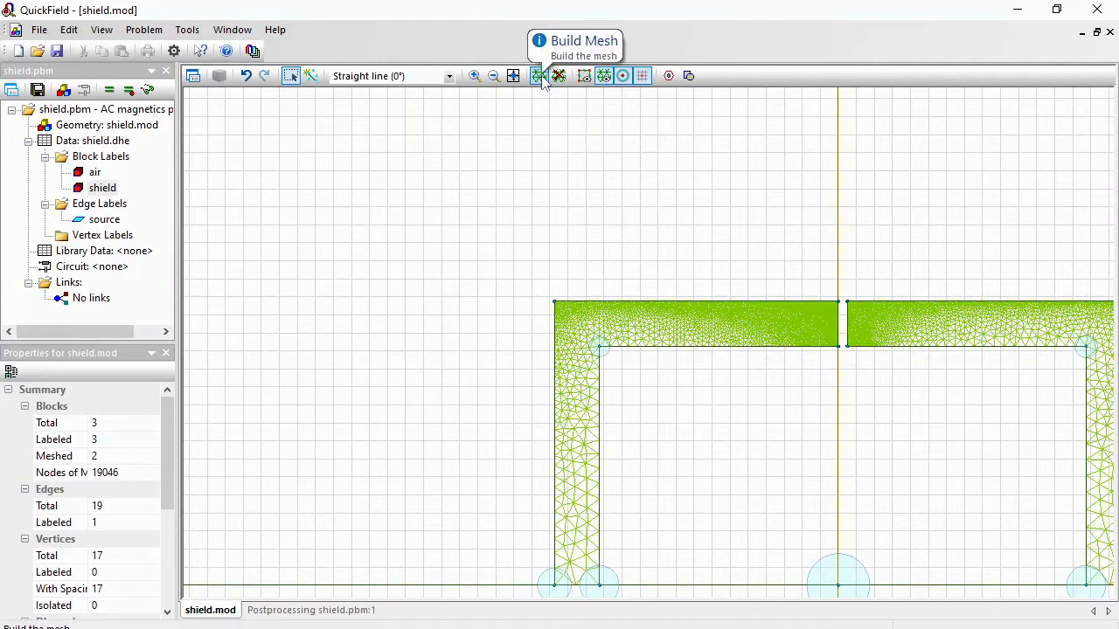
left_click(37, 91)
left_click(108, 93)
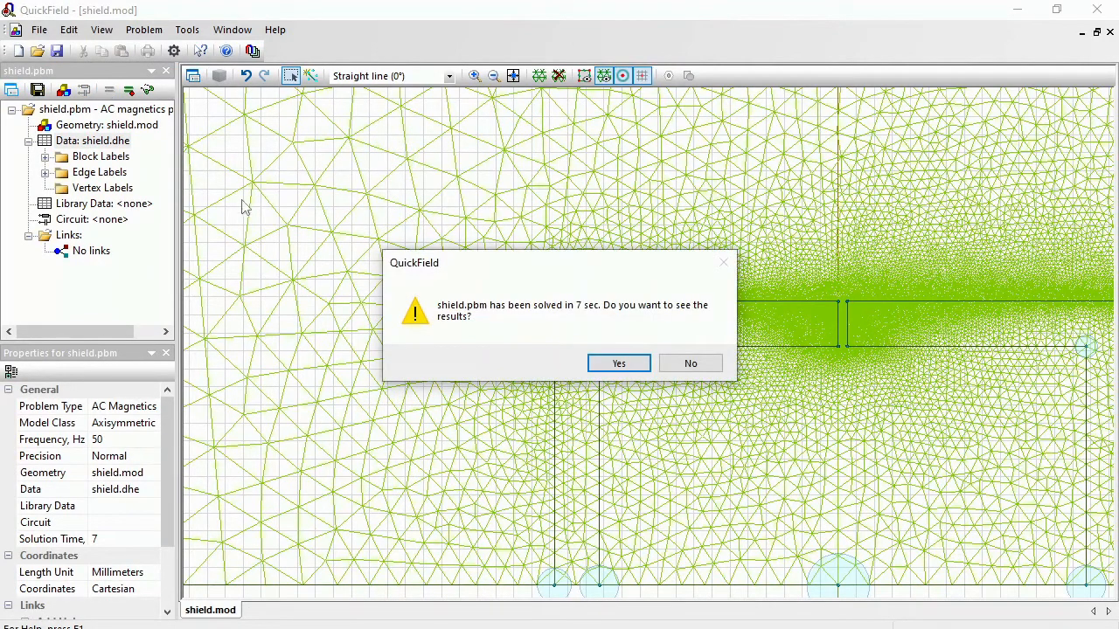
left_click(600, 366)
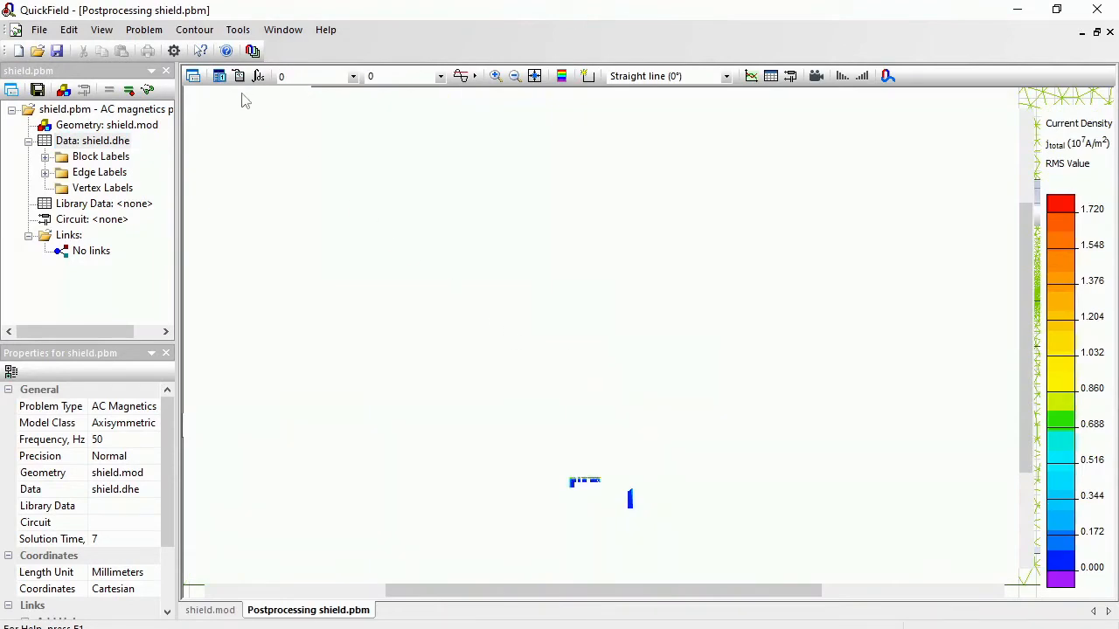
Show RMS Flux Density B as the color map of the new solution with a maximum of 0.139 T.
left_click(194, 78)
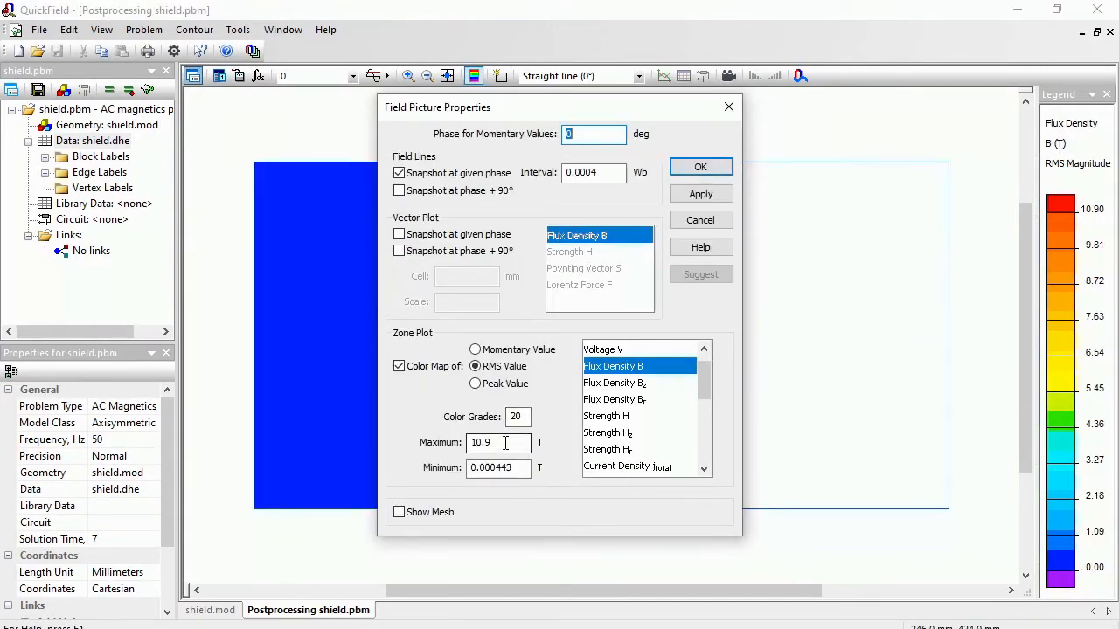
left_click_drag(502, 443, 437, 455)
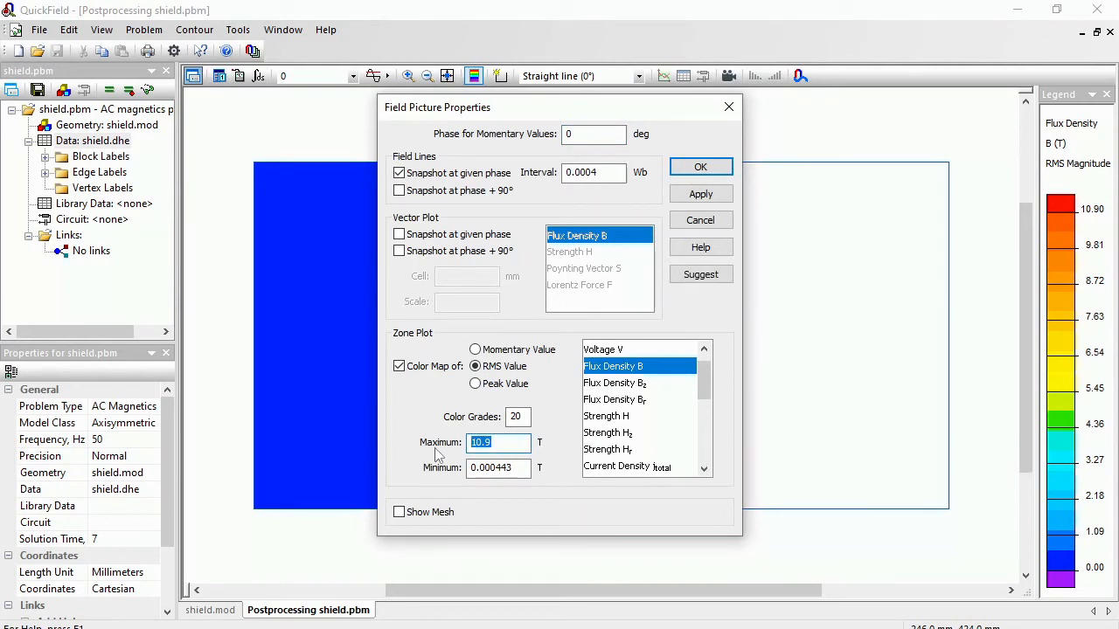
type("0")
key("Return")
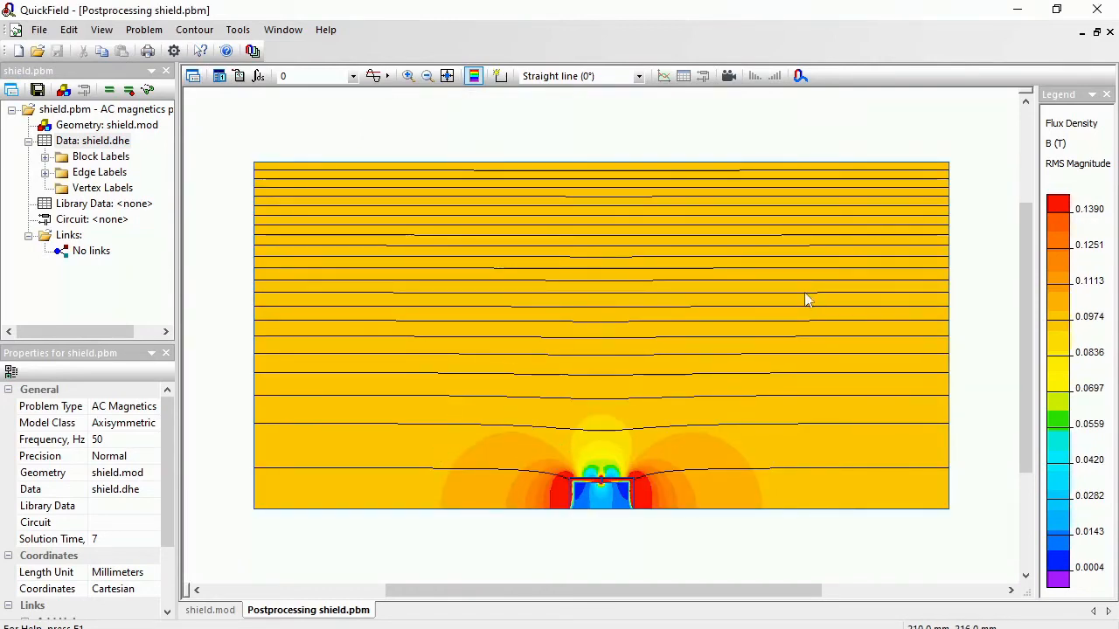
Zoom in on the narrowed-gap shield and read the local field values near the axis below the gap.
left_click(408, 76)
left_click_drag(558, 456, 627, 529)
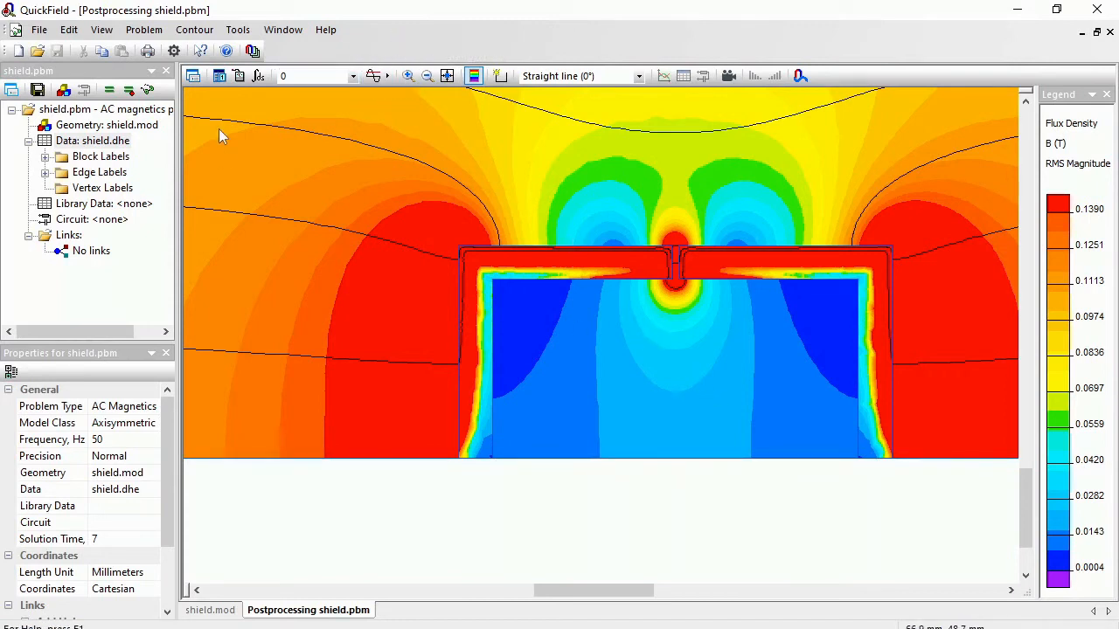
left_click(238, 76)
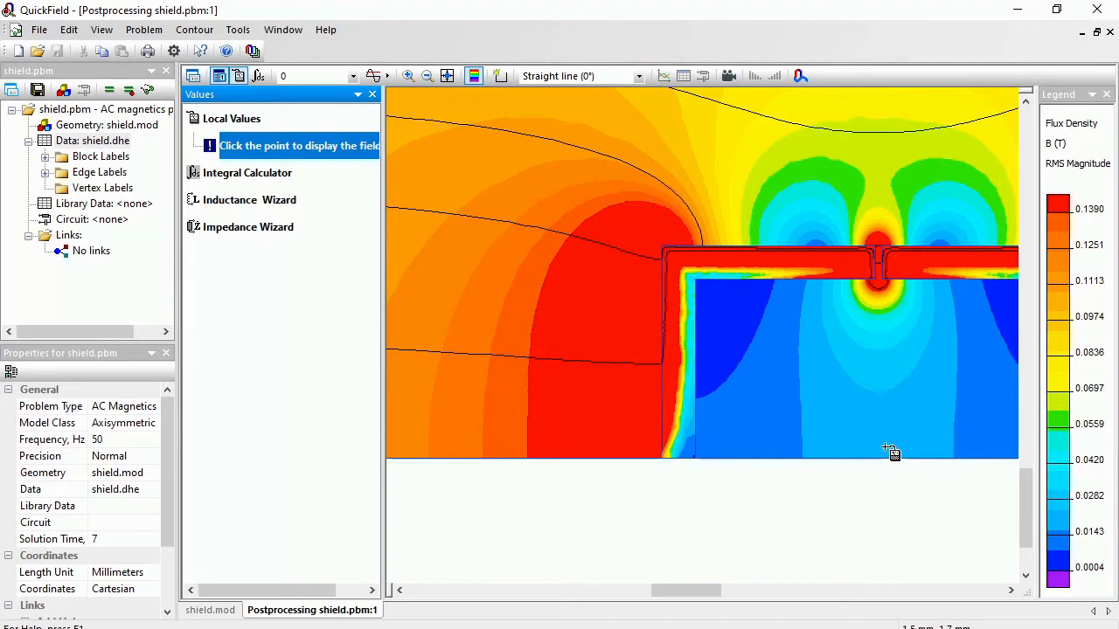
left_click(891, 452)
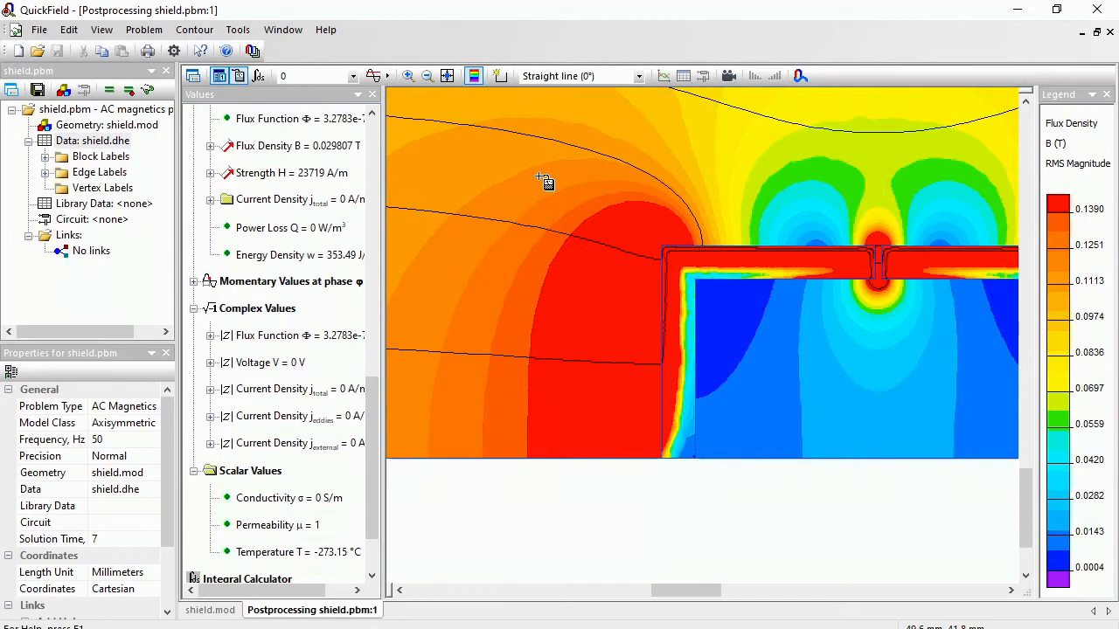
Draw a straight contour about 23.4 mm long from the axis toward the shield gap, plot flux density along it and open its value table.
left_click(500, 76)
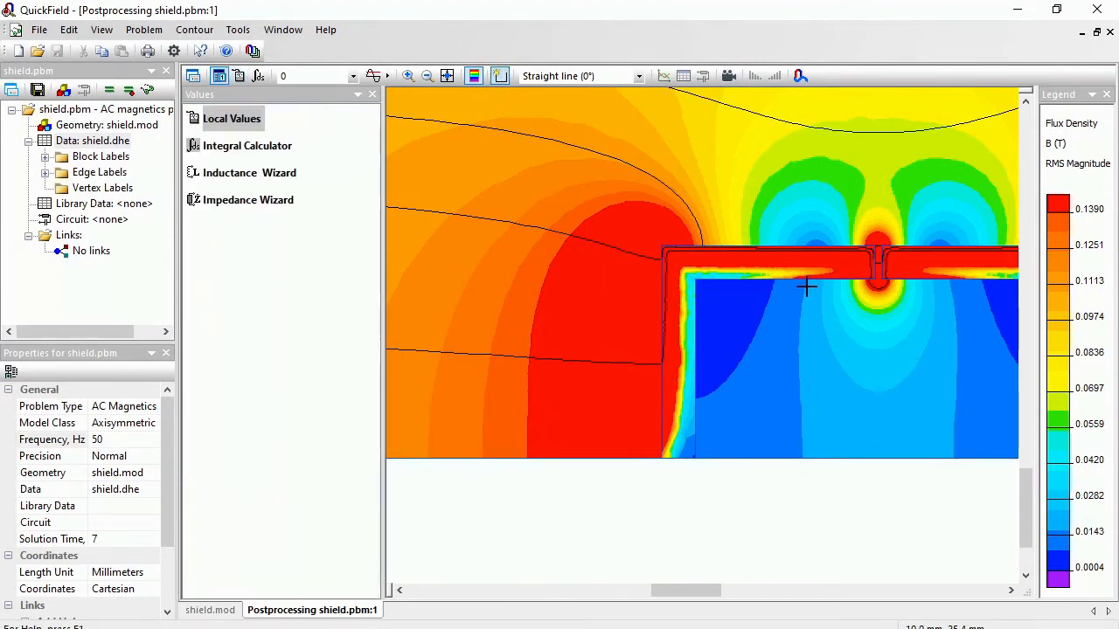
left_click_drag(884, 456, 881, 298)
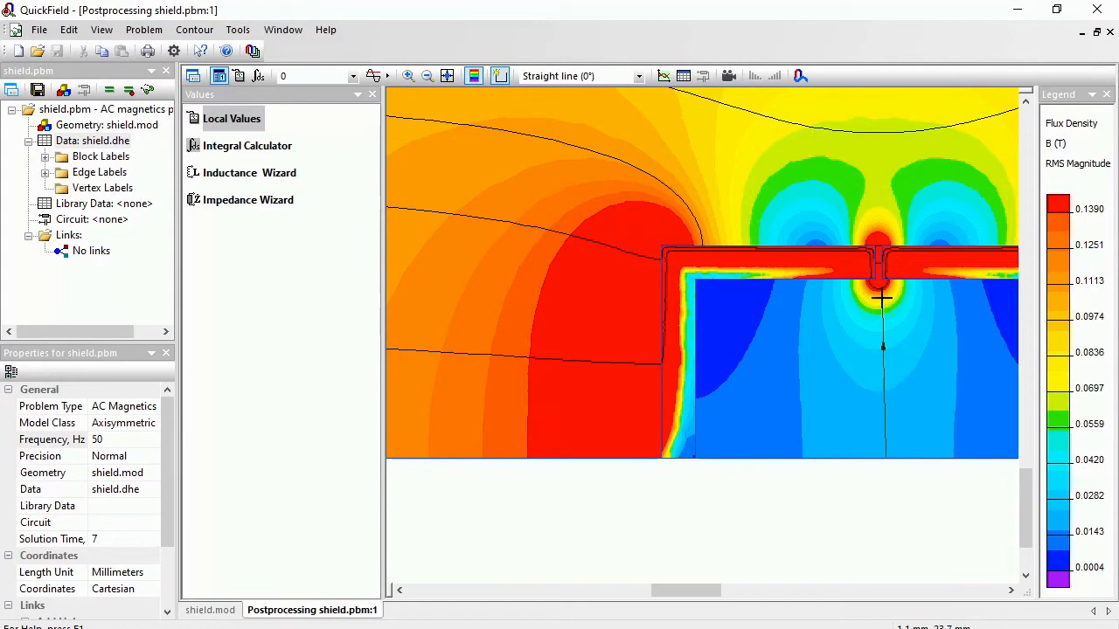
left_click(664, 77)
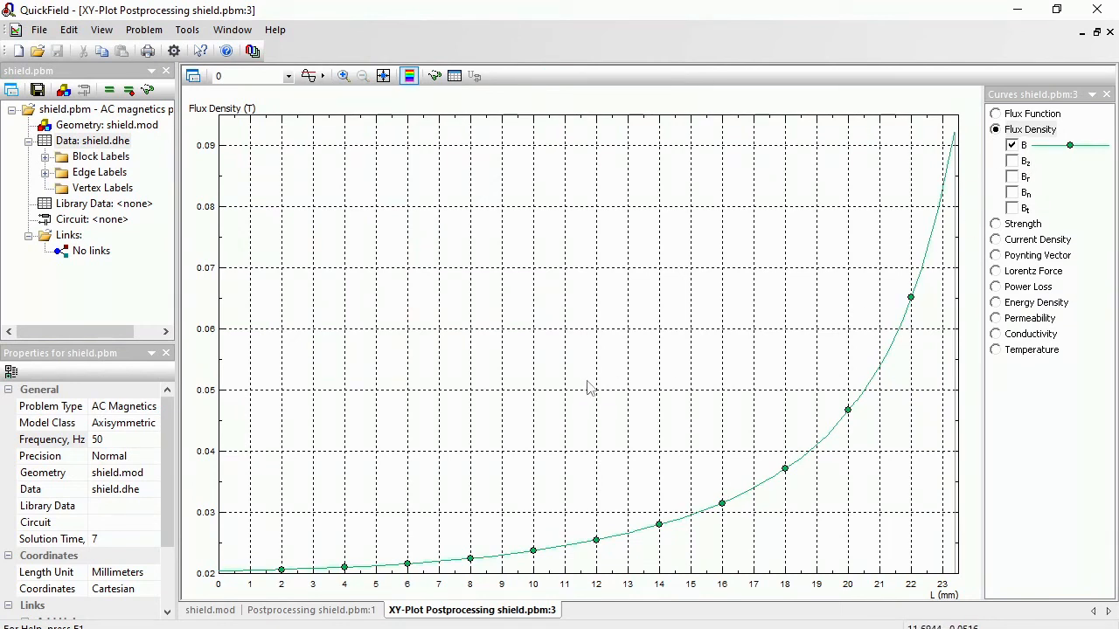
left_click(454, 76)
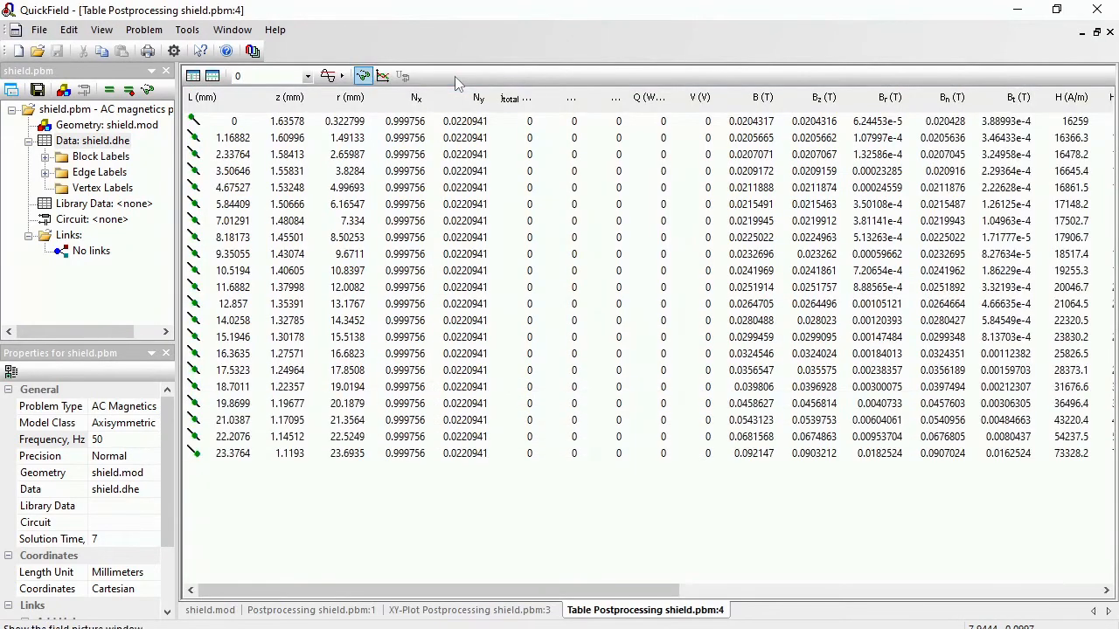
Make the shield's permeability nonlinear with B-H curve points 0.74 T at 200 A/m, 1.7143 T at 533.33 A/m and 1.8571 T at 1353.8 A/m.
left_click(336, 611)
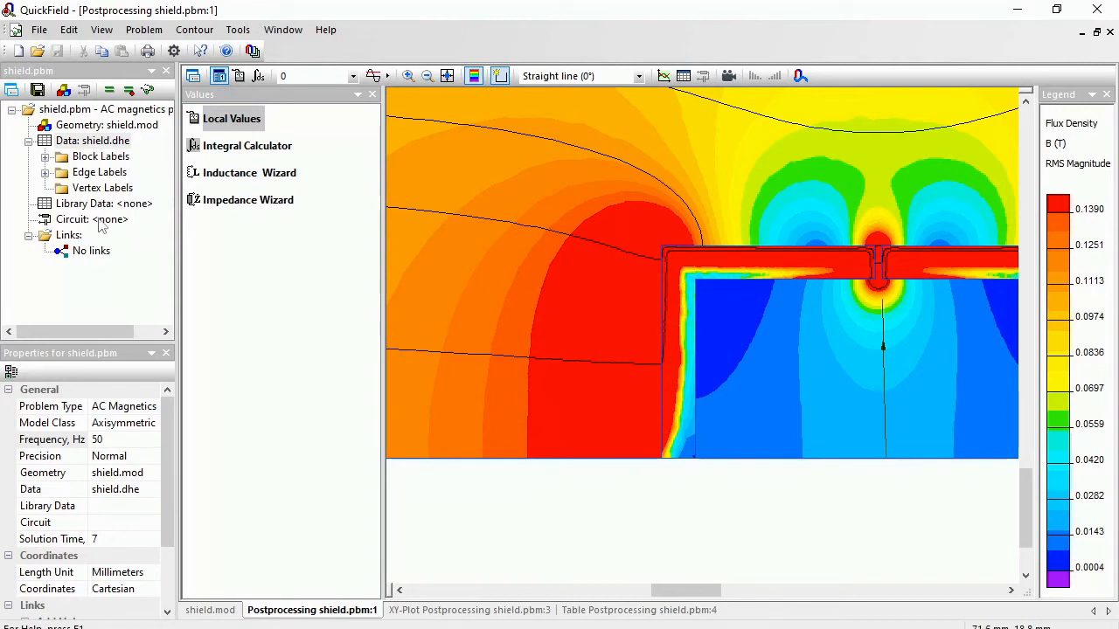
left_click(44, 156)
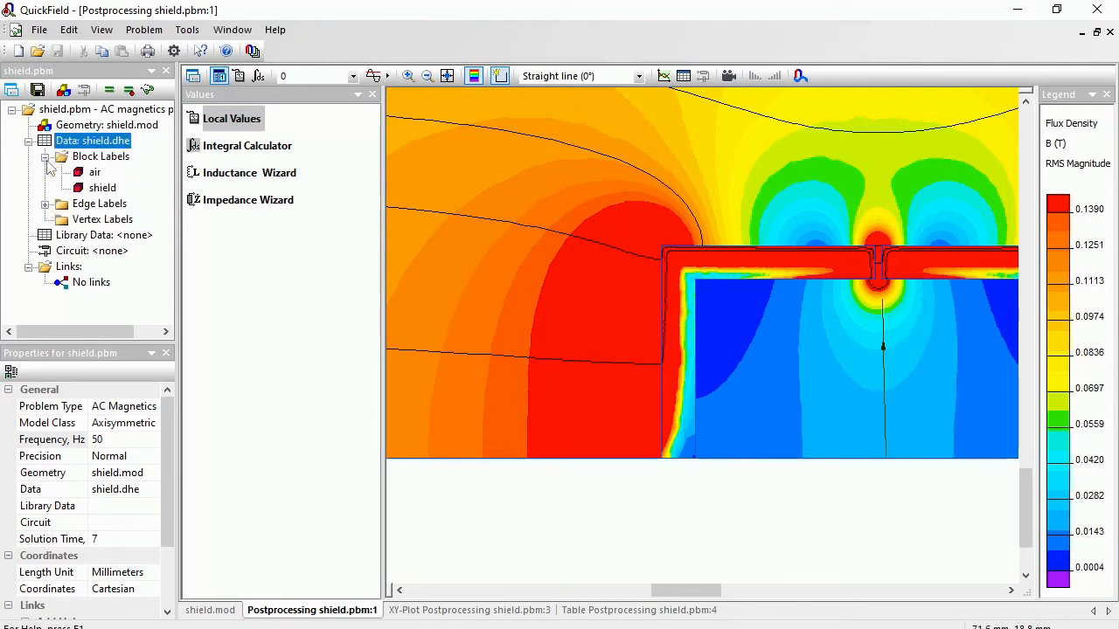
double_click(100, 190)
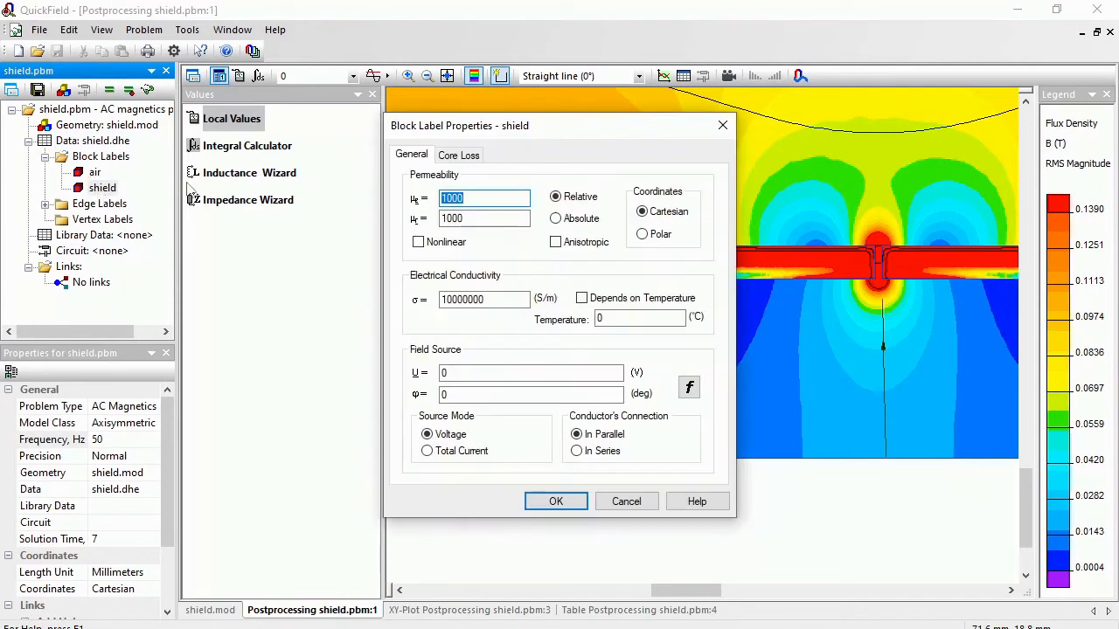
left_click(419, 244)
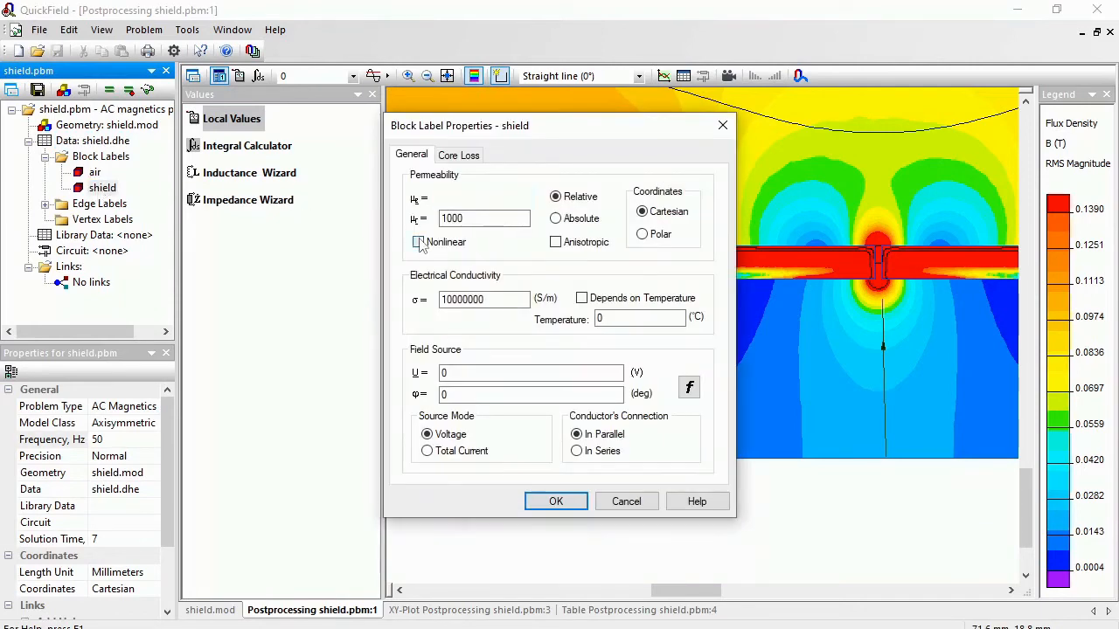
left_click(434, 254)
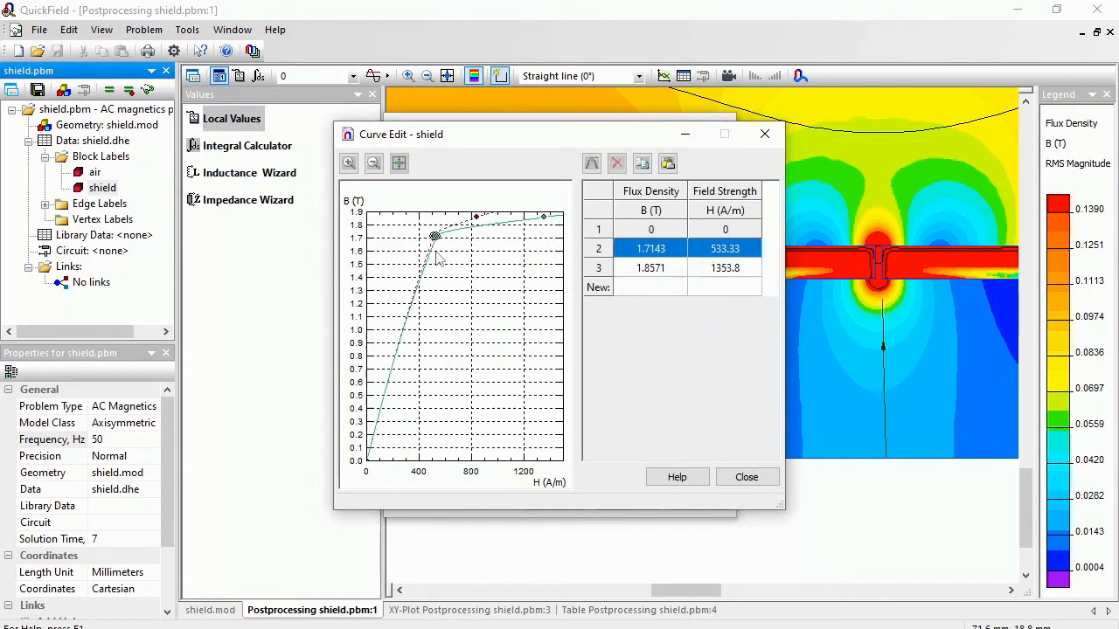
left_click(393, 366)
left_click(746, 477)
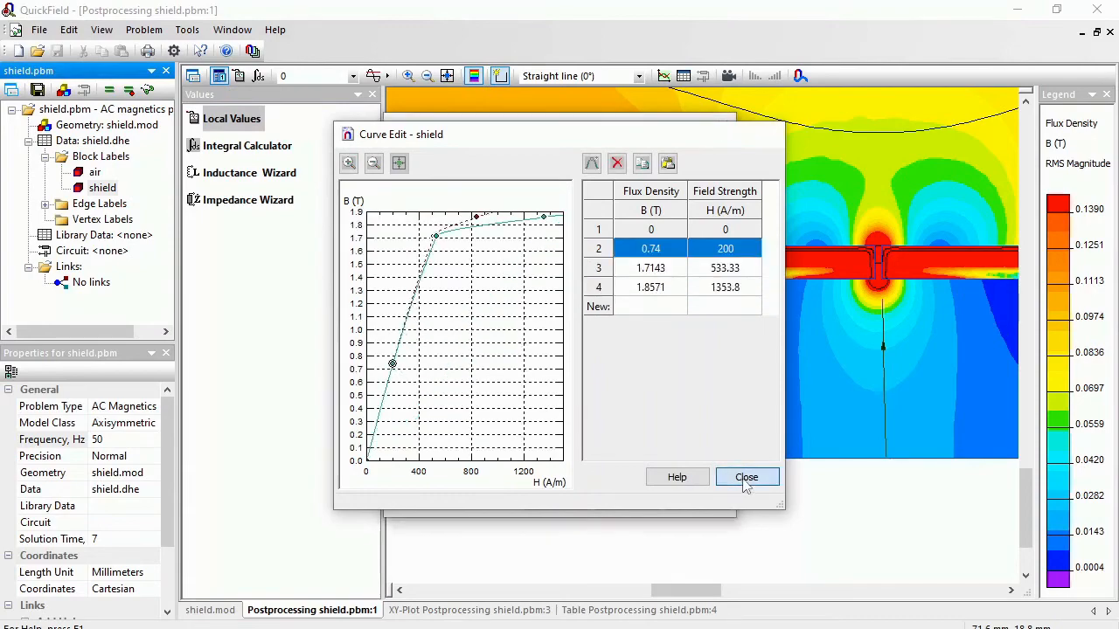
left_click(554, 499)
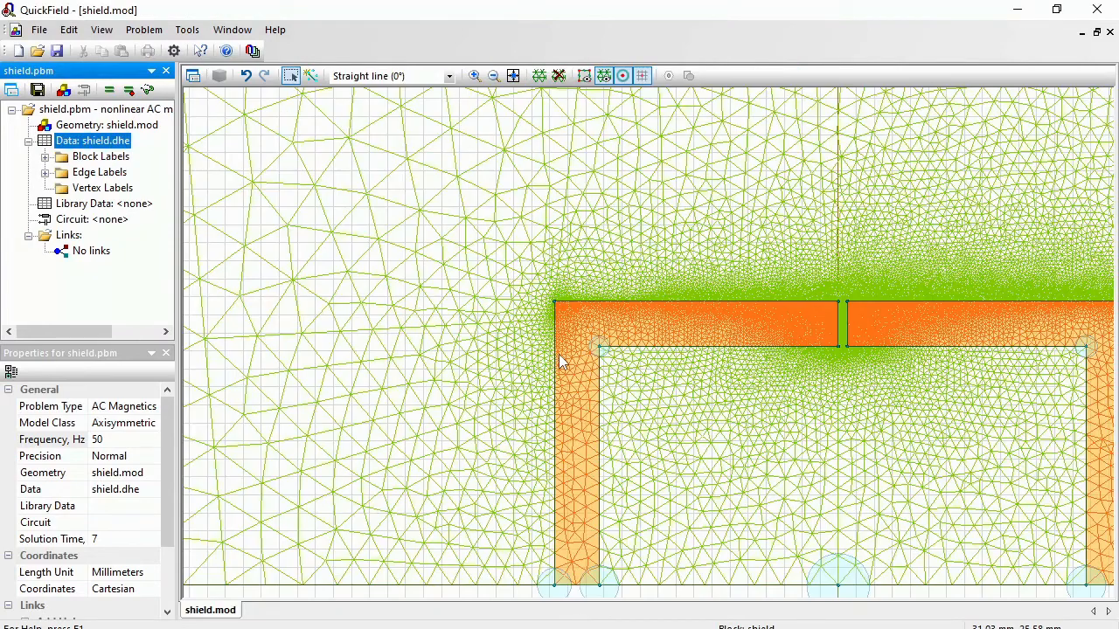
Set the problem frequency to 0.01 Hz, solve the nonlinear problem and open the results.
left_click(54, 442)
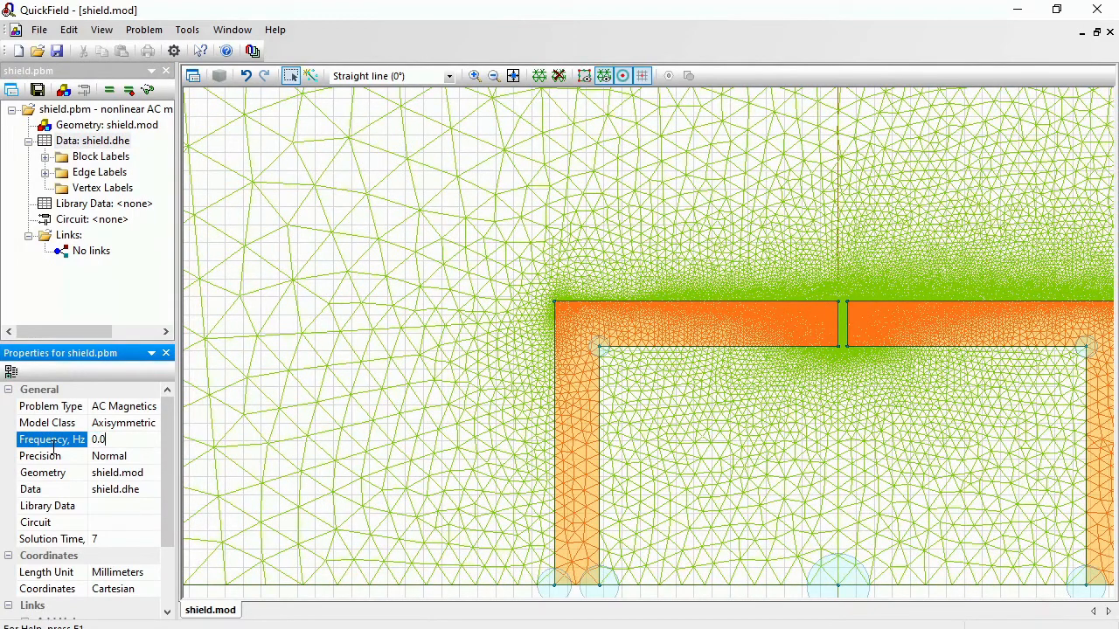
left_click(109, 92)
key("Return")
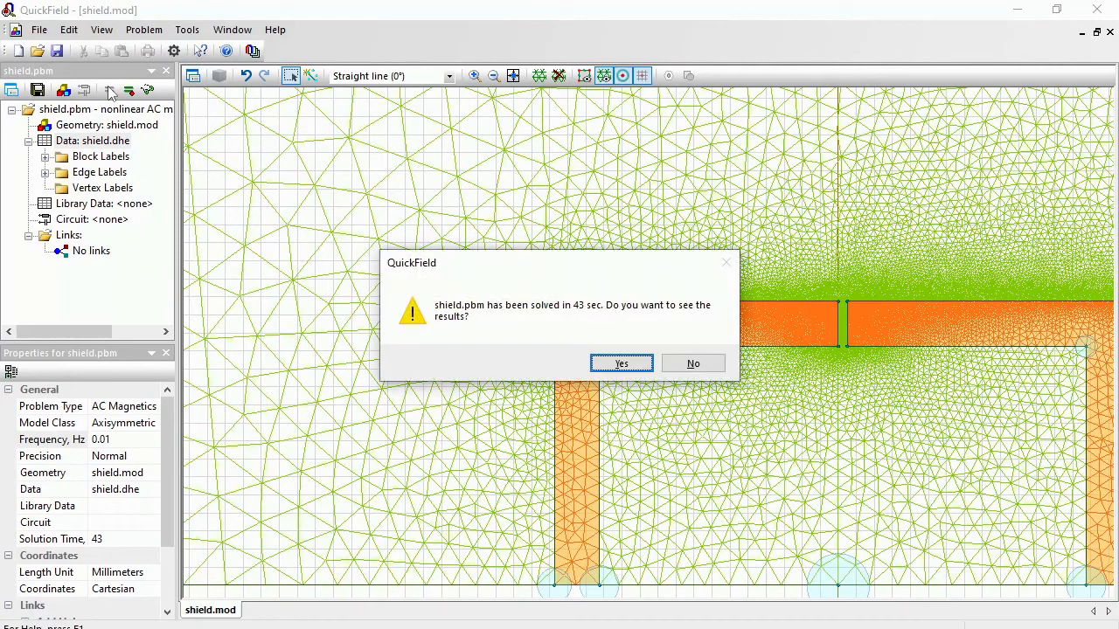
left_click(642, 365)
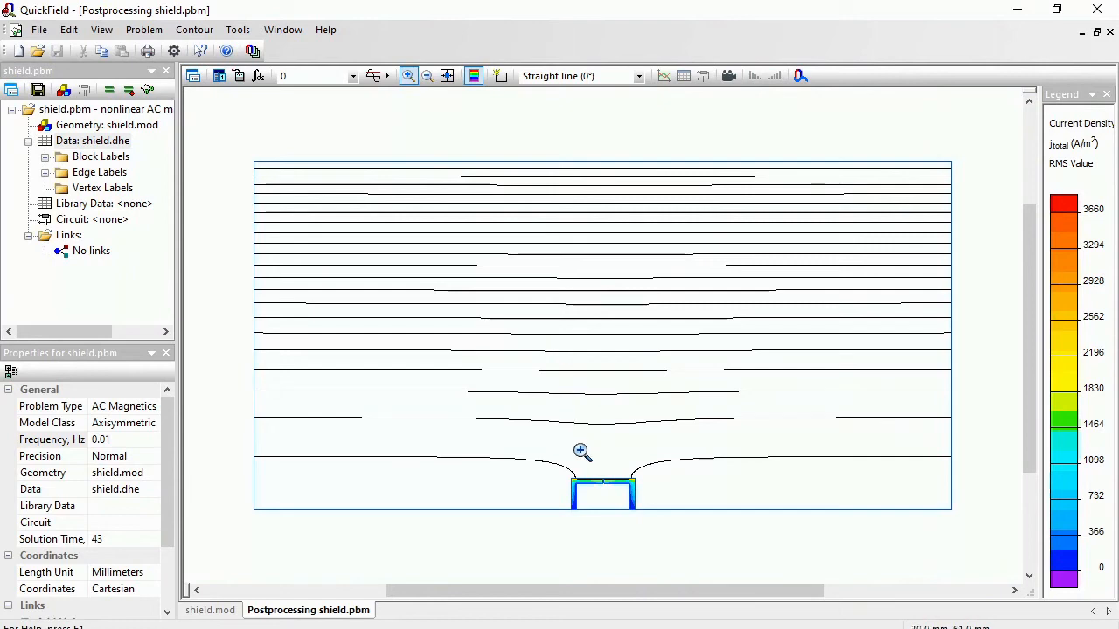
Show RMS Flux Density B as the color map around the shield in the 0.01 Hz solution.
left_click_drag(544, 451, 638, 539)
left_click(193, 79)
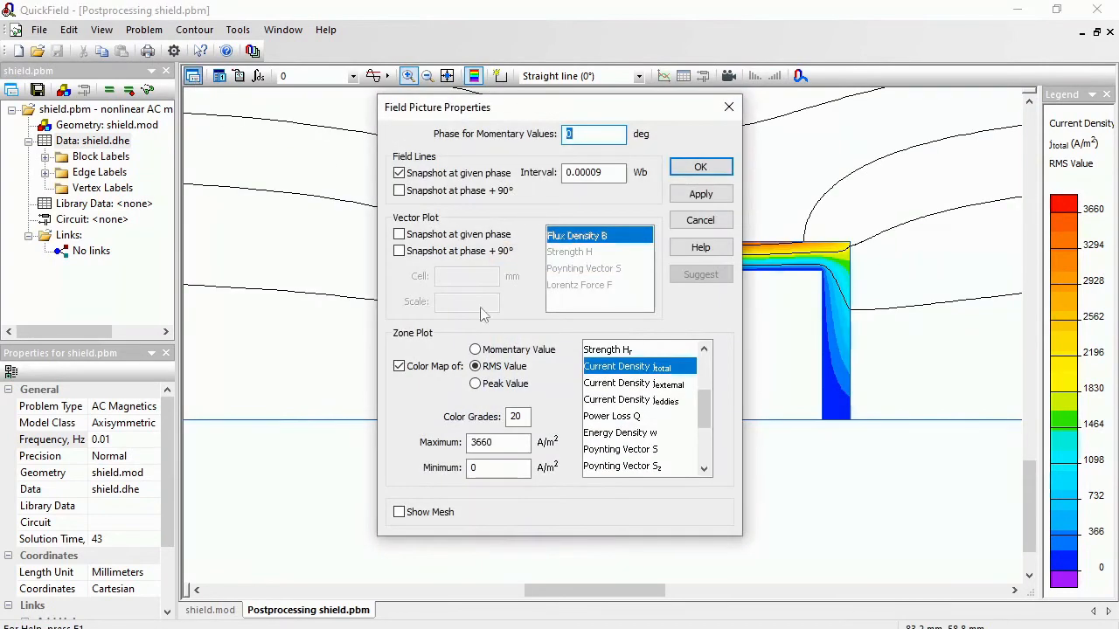
left_click_drag(703, 409, 704, 380)
left_click(626, 367)
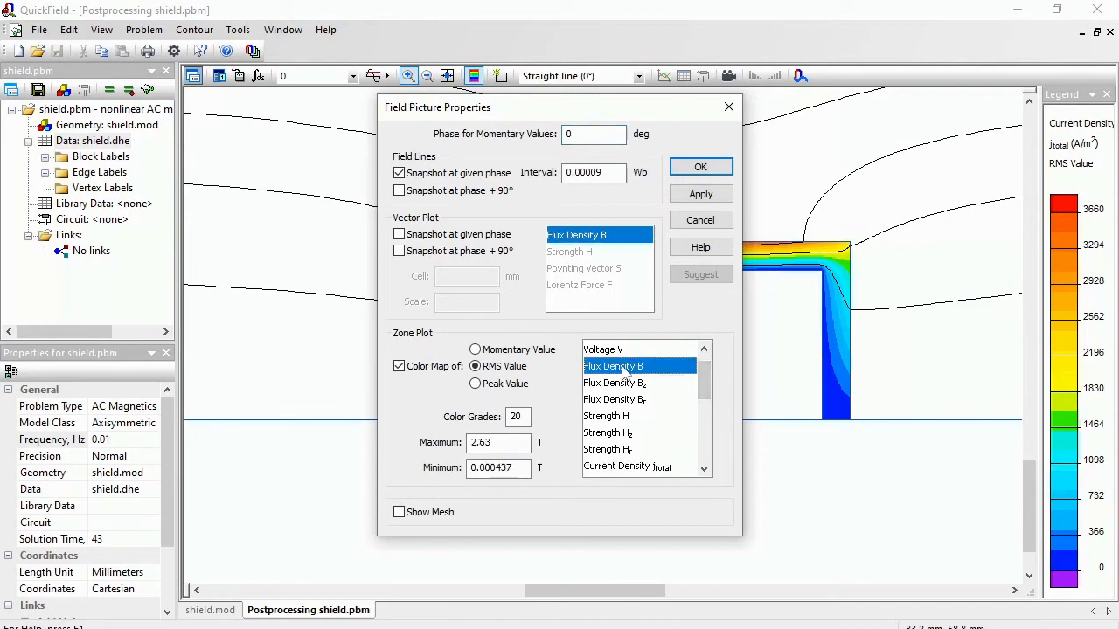
left_click(695, 170)
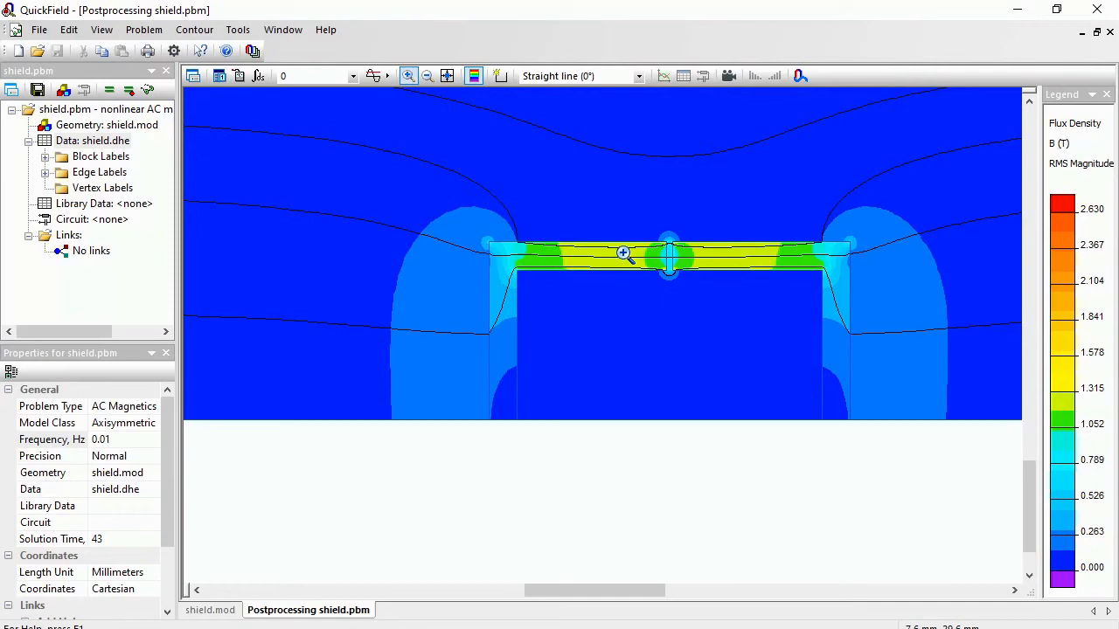
Change the color map to Permeability µ and inspect its distribution in the shield walls near the gap.
left_click(193, 76)
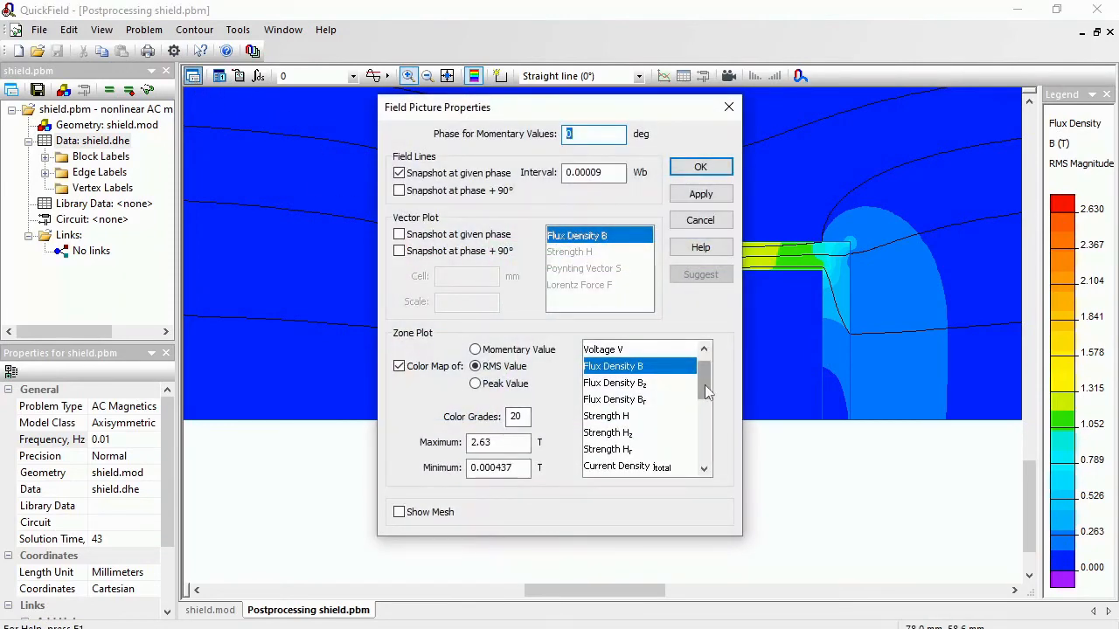
left_click_drag(705, 385, 706, 473)
left_click(613, 449)
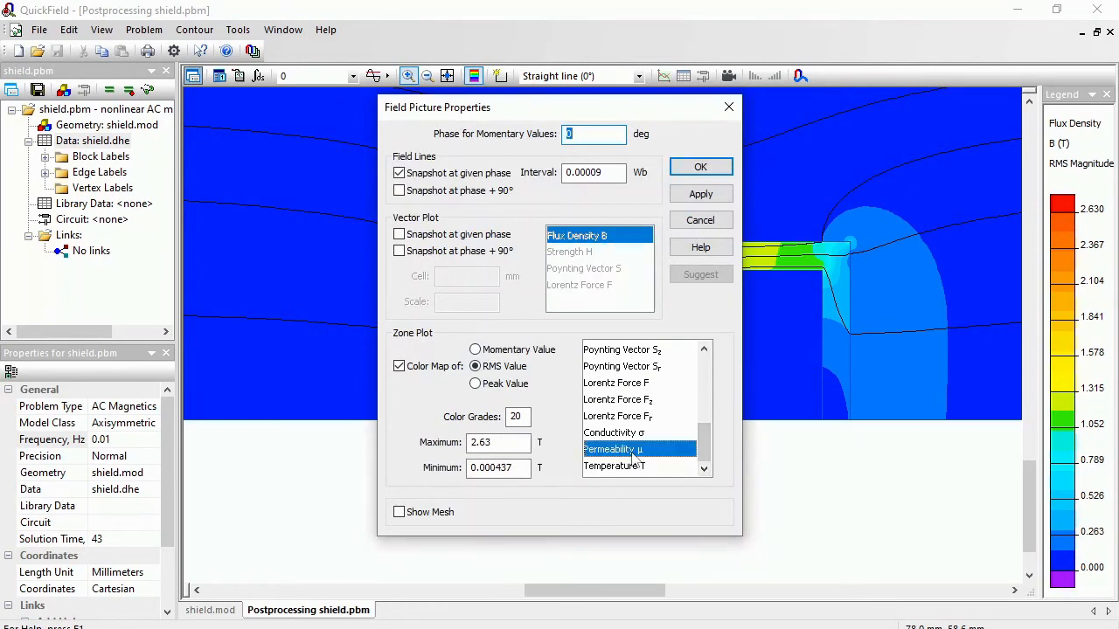
left_click(687, 171)
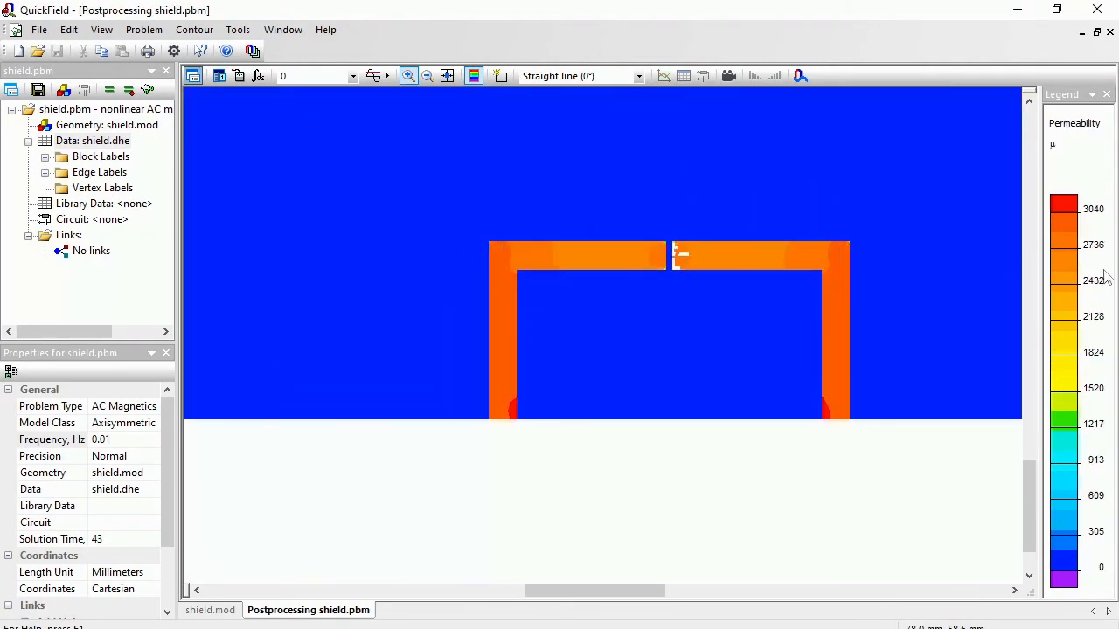
left_click_drag(606, 222, 740, 289)
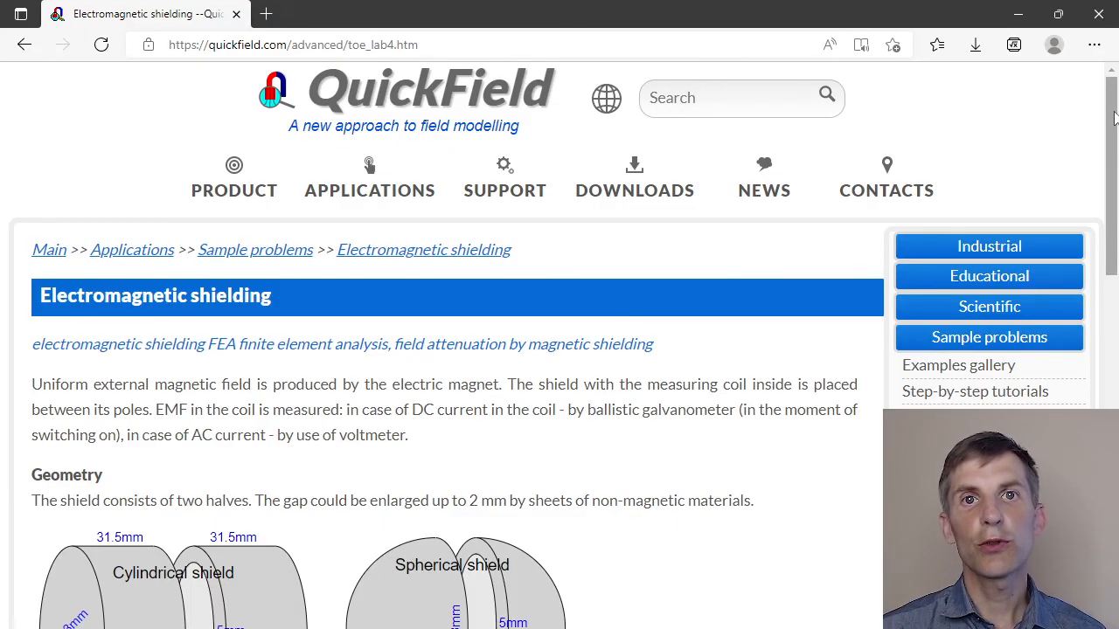
Switch to the browser and review the Electromagnetic shielding sample page down to its results table and simulation file download links.
left_click_drag(1114, 117, 1115, 301)
left_click_drag(1115, 320, 1116, 578)
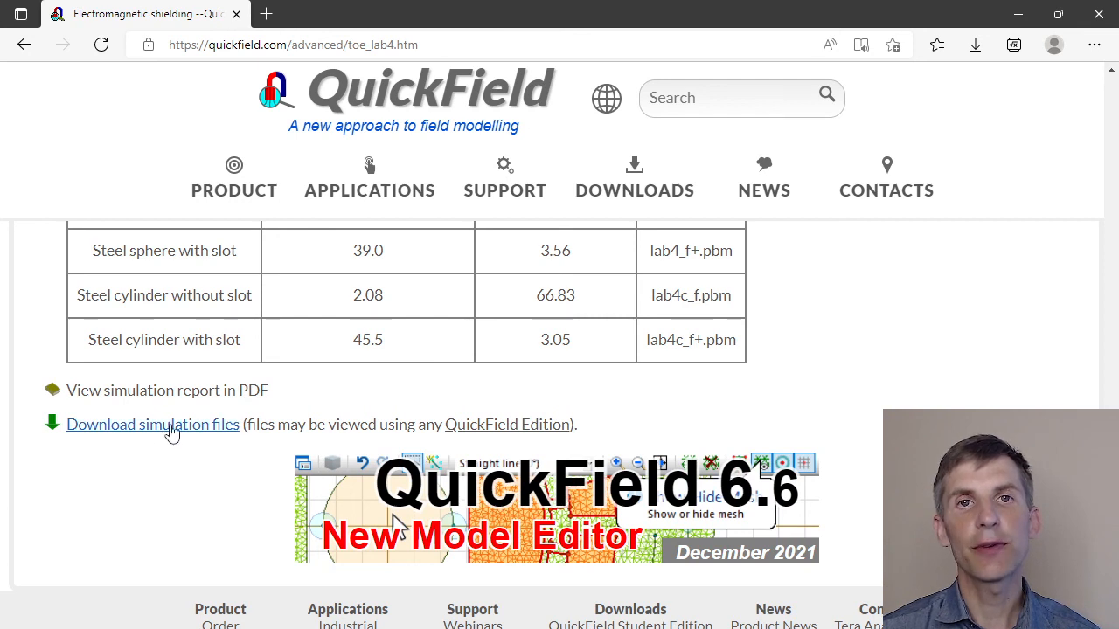
mouse_move(464, 432)
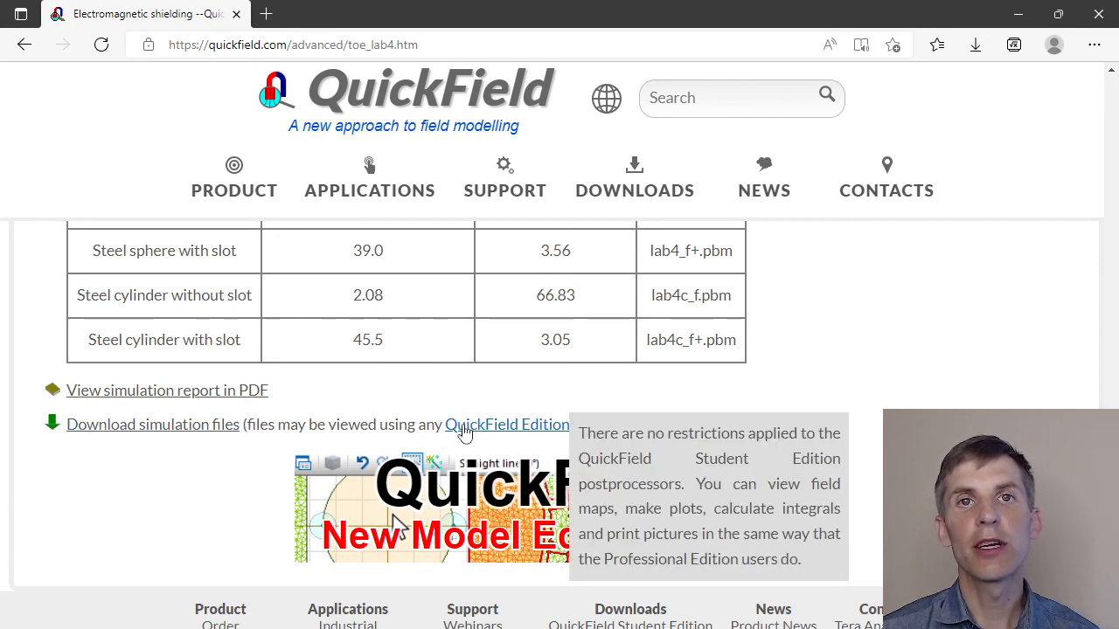